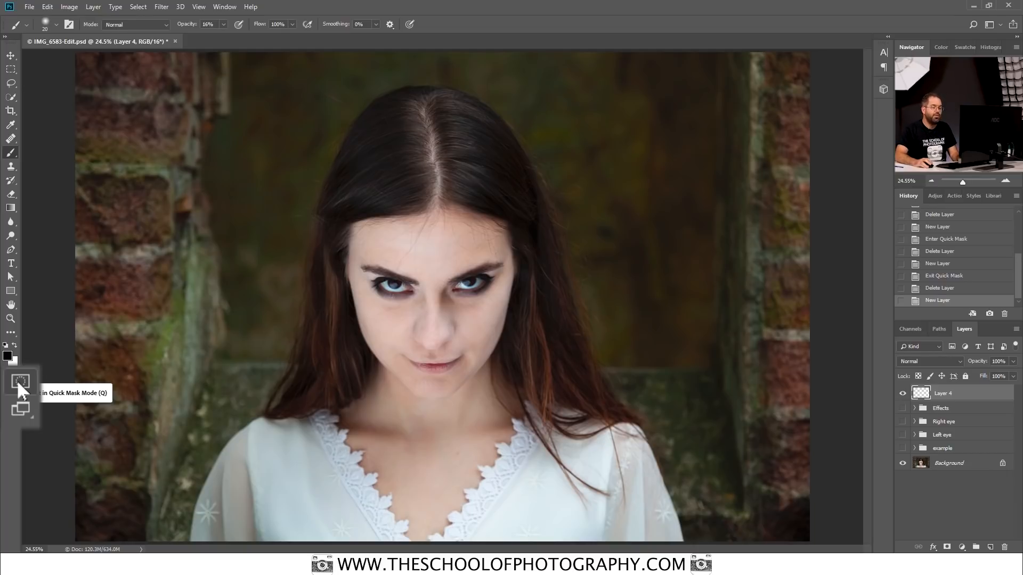
Step: Enter Quick Mask mode and set the brush to 100% opacity and 80% hardness
click(20, 382)
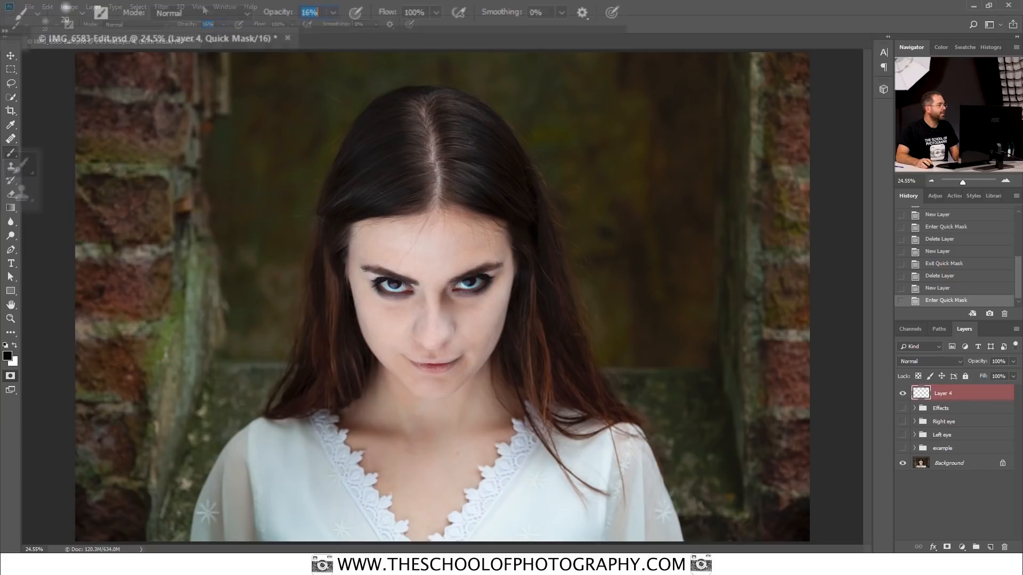
click(334, 12)
drag(331, 33, 400, 37)
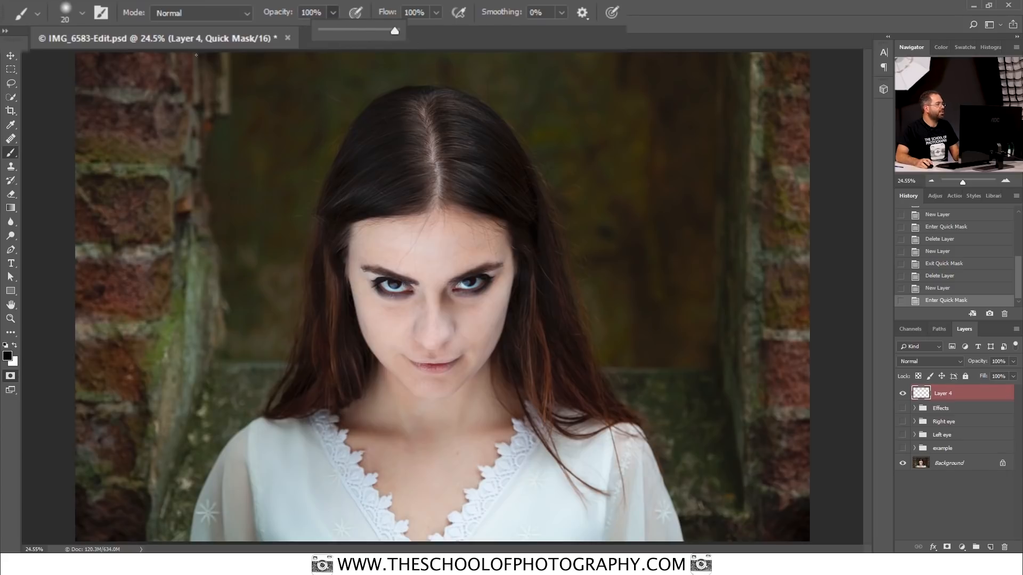
click(82, 13)
click(88, 102)
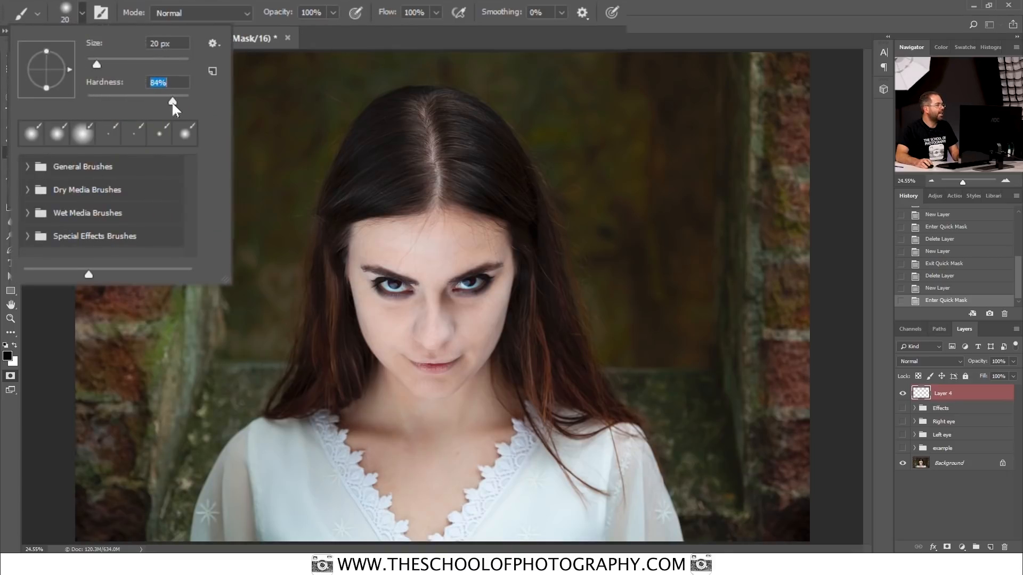
drag(168, 102, 166, 103)
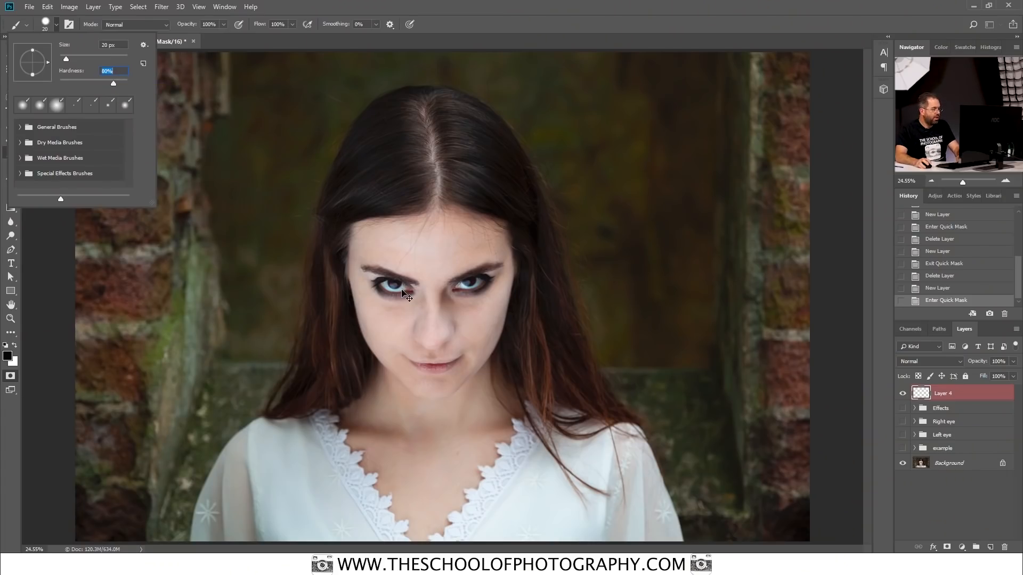
Step: Paint the quick mask over the whole eyeball of the eye on the image's left side, following the eyelid edges
key(ctrl+equal)
key(ctrl+equal)
key(ctrl+equal)
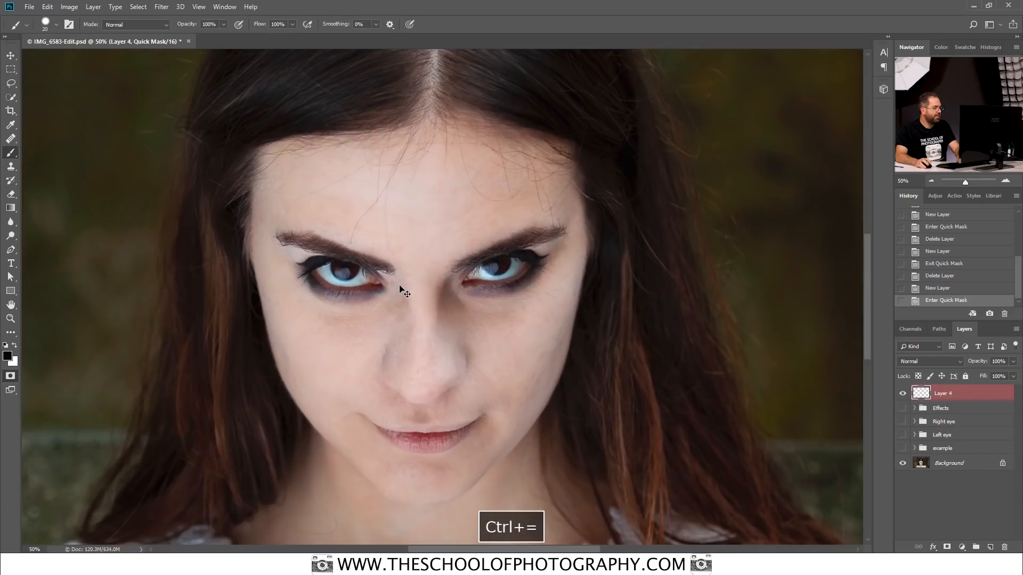
key(ctrl+equal)
key(ctrl+equal)
key(ctrl+equal)
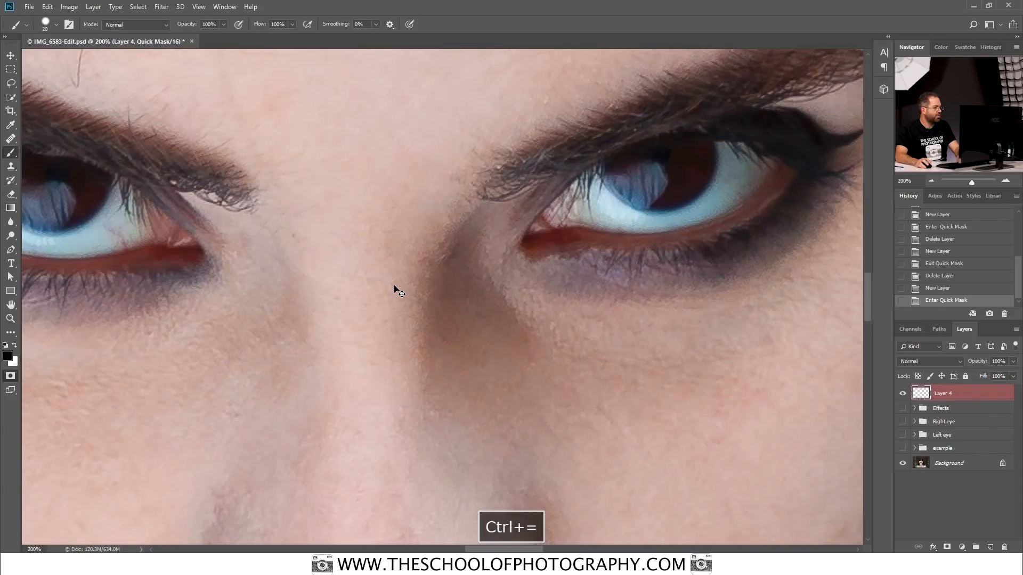
key(space)
drag(311, 231, 742, 324)
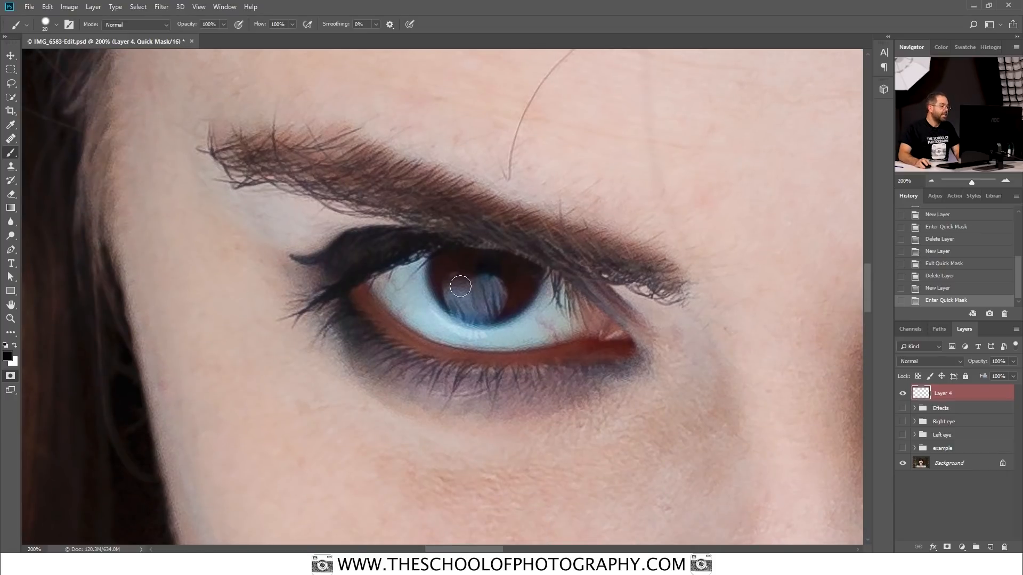
mouse_move(494, 275)
mouse_down()
mouse_move(470, 272)
mouse_move(494, 275)
mouse_move(459, 289)
mouse_move(497, 280)
mouse_move(486, 290)
mouse_move(440, 260)
mouse_move(374, 284)
mouse_move(406, 324)
mouse_move(474, 343)
mouse_move(433, 331)
mouse_move(449, 338)
mouse_move(622, 336)
mouse_move(604, 313)
mouse_move(507, 258)
mouse_move(417, 258)
mouse_up()
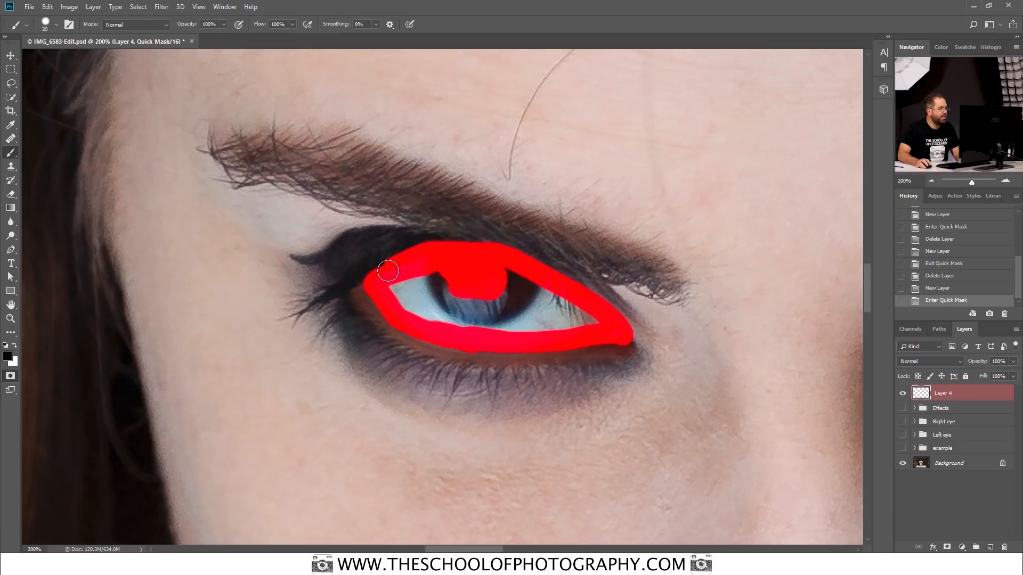
mouse_move(386, 306)
mouse_down()
mouse_move(446, 309)
mouse_move(412, 293)
mouse_move(448, 293)
mouse_move(394, 288)
mouse_move(421, 314)
mouse_move(488, 329)
mouse_move(588, 320)
mouse_move(553, 319)
mouse_move(536, 297)
mouse_move(575, 309)
mouse_move(486, 271)
mouse_move(422, 296)
mouse_up()
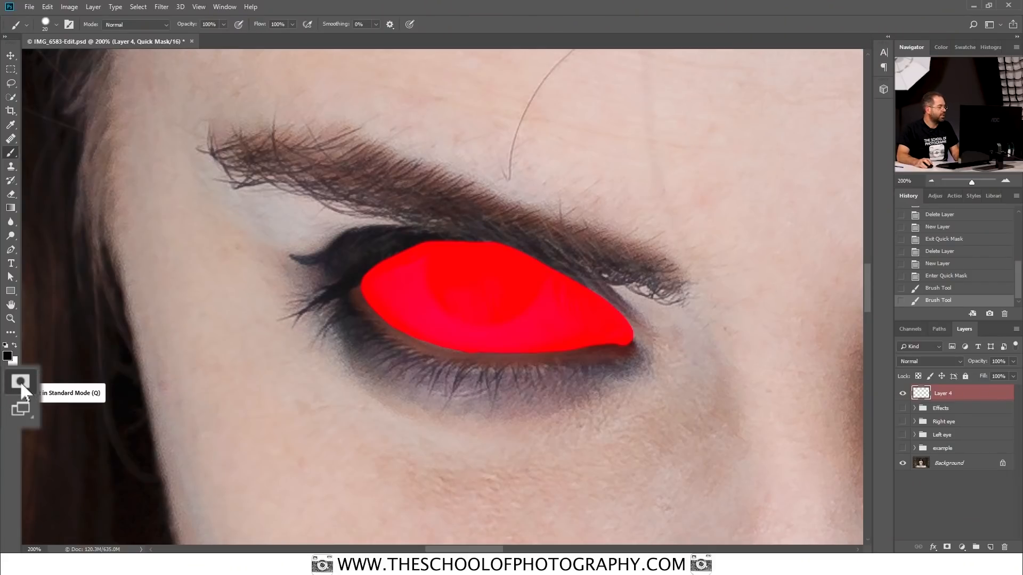
Step: Leave Quick Mask mode and invert the selection so that only the painted eye is selected
click(20, 383)
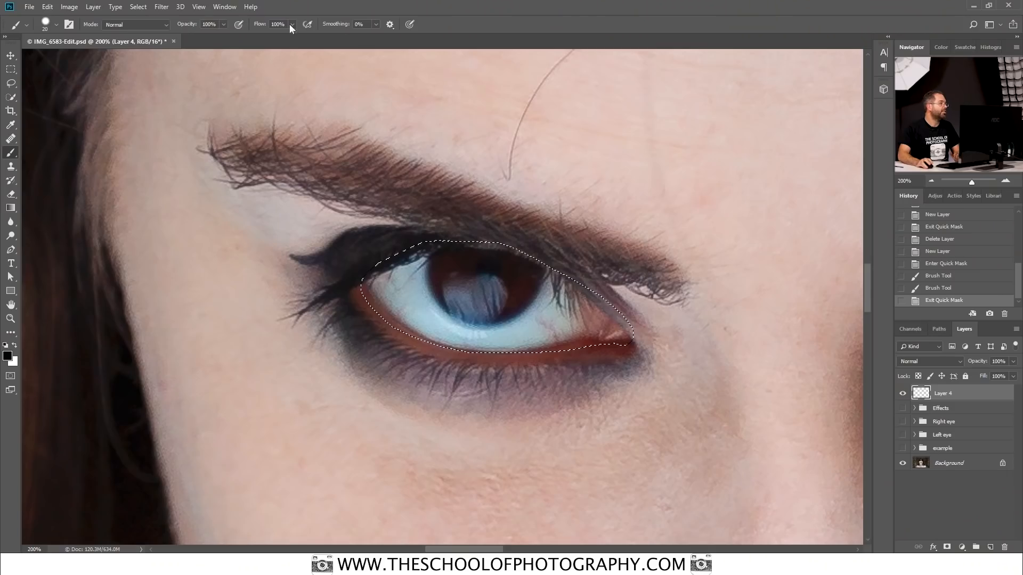
click(138, 6)
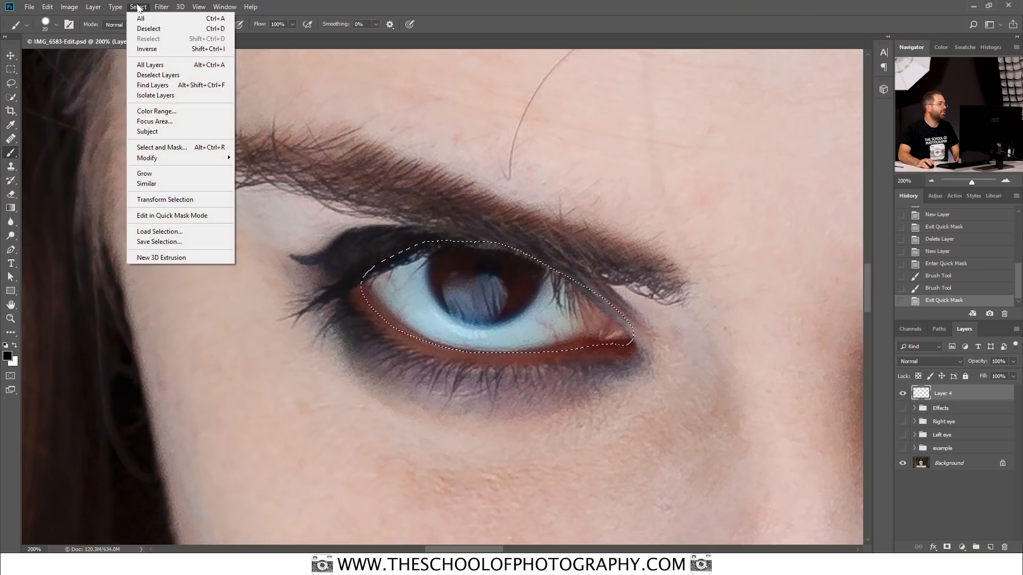
click(161, 46)
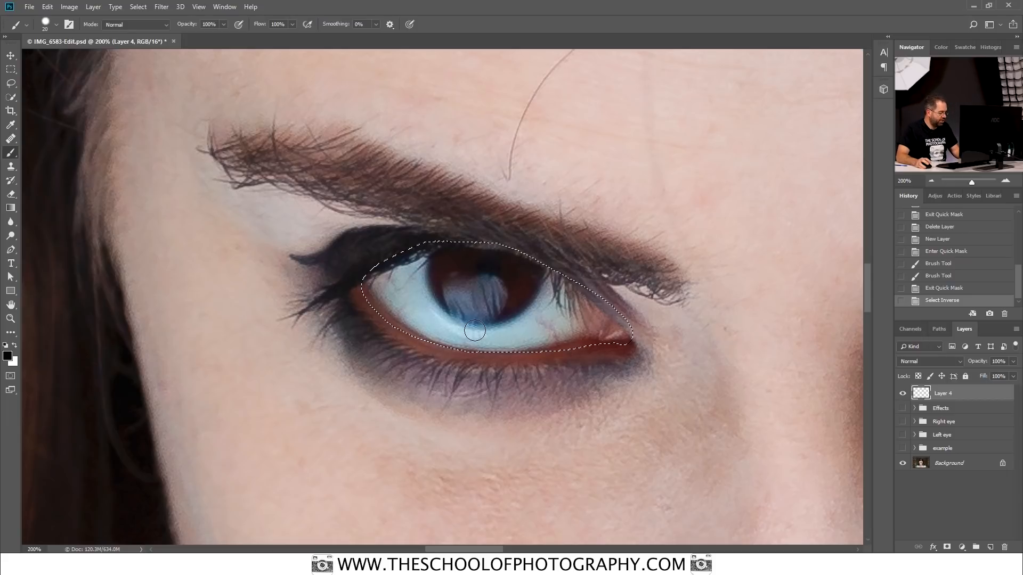
Step: Fill the eye selection on Layer 4 with the pale blue-white colour dbe1e8 and add a layer mask from the selection
key(shift+F5)
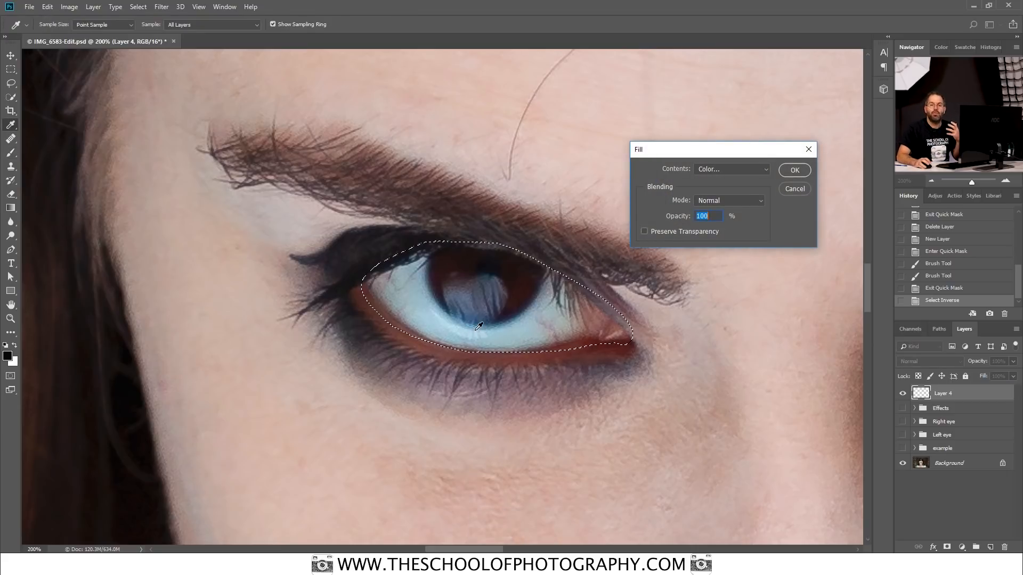
click(738, 168)
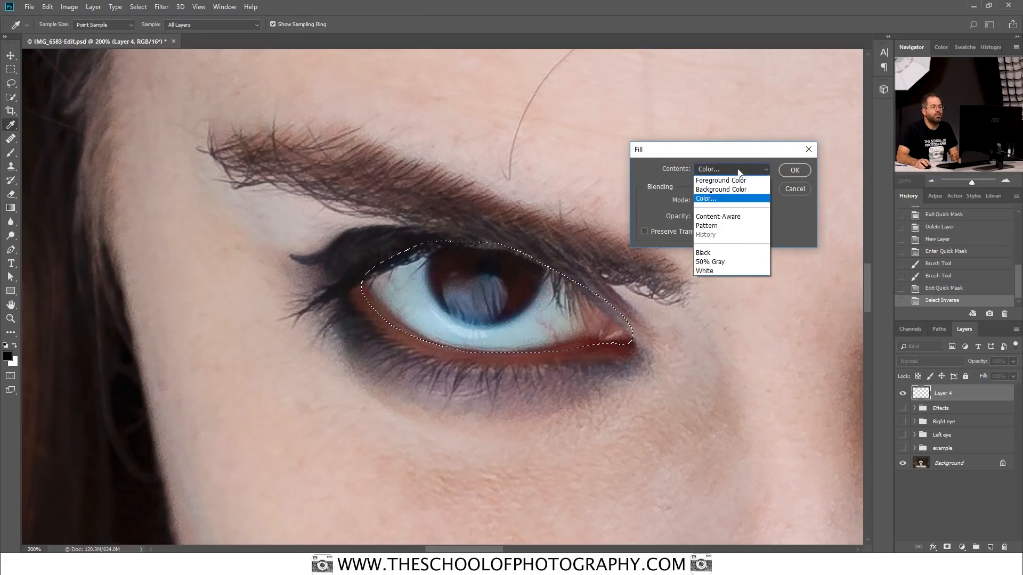
click(722, 200)
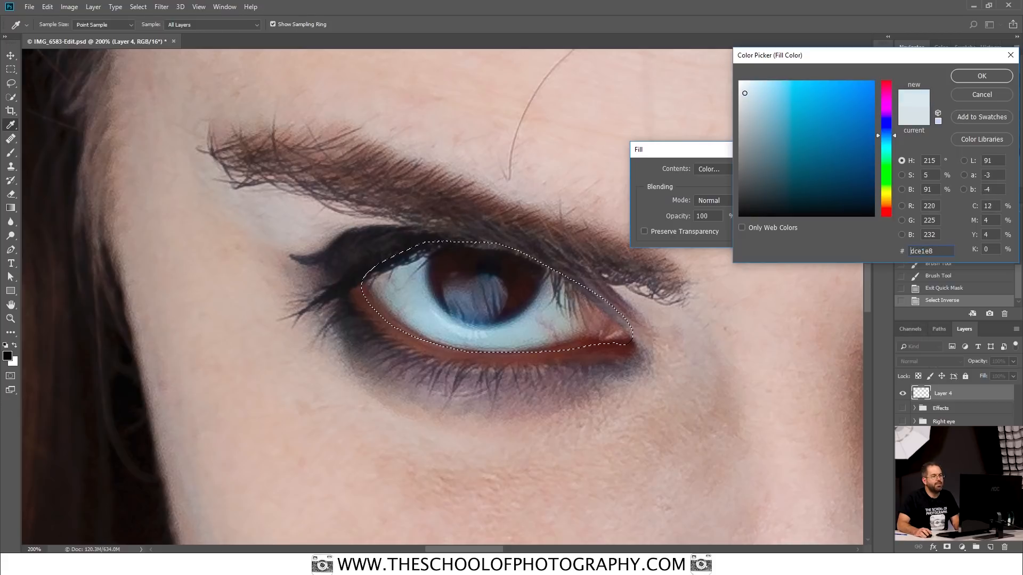
drag(753, 93, 749, 92)
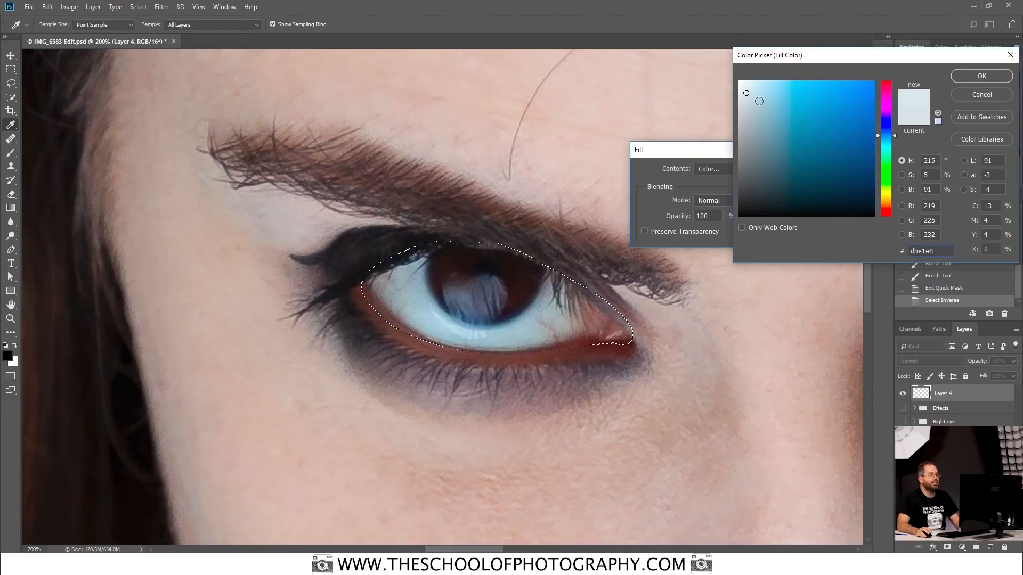
click(986, 77)
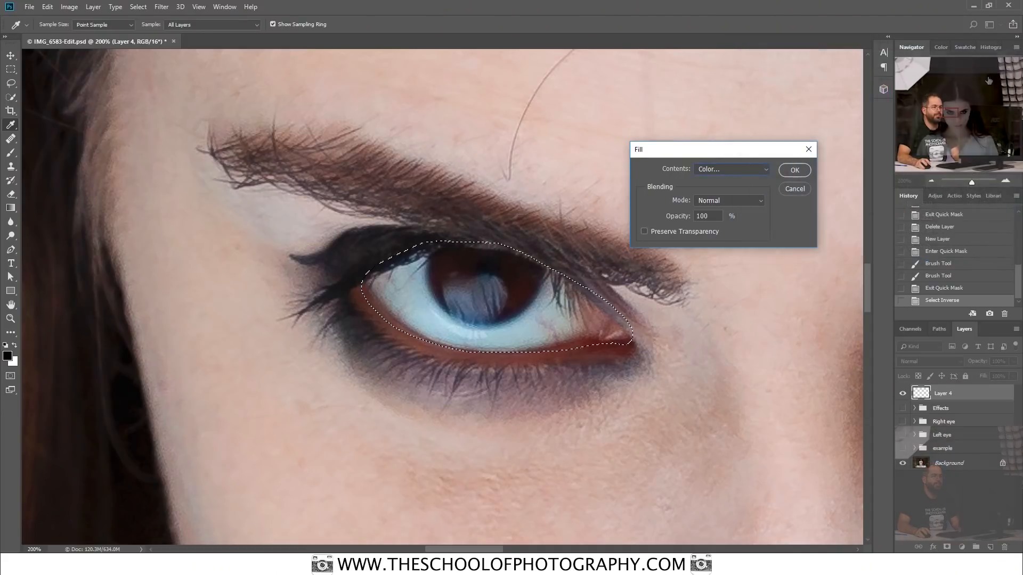
click(794, 170)
key(b)
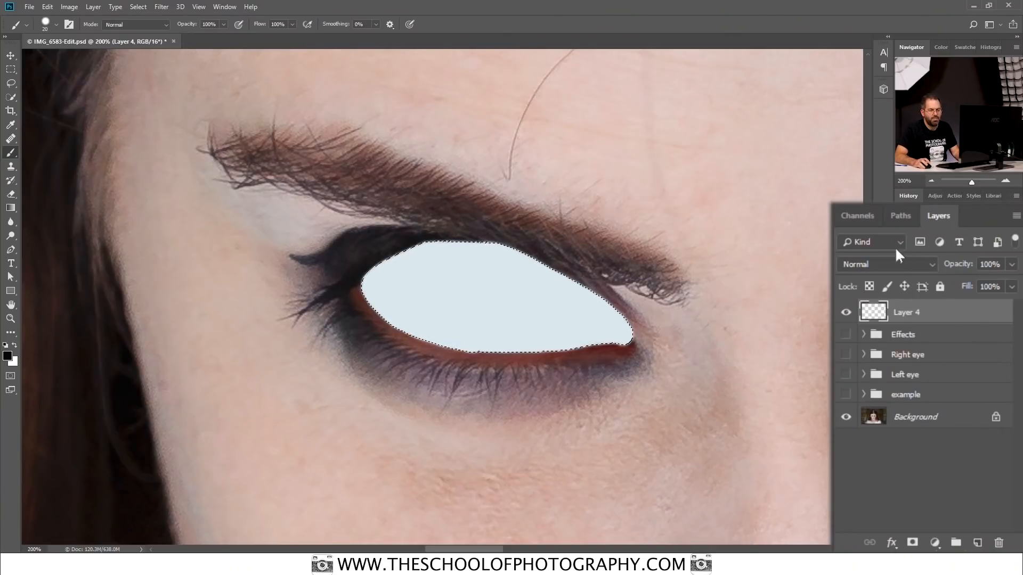
click(900, 546)
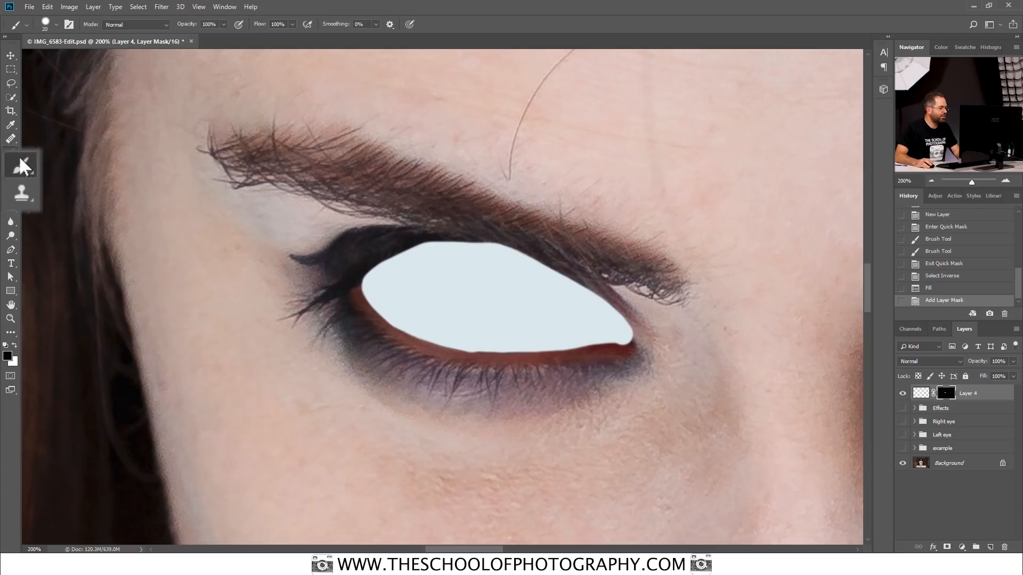
Step: Soften the brush to 27% hardness and enlarge it to 35 px for painting on the layer mask
right_click(495, 210)
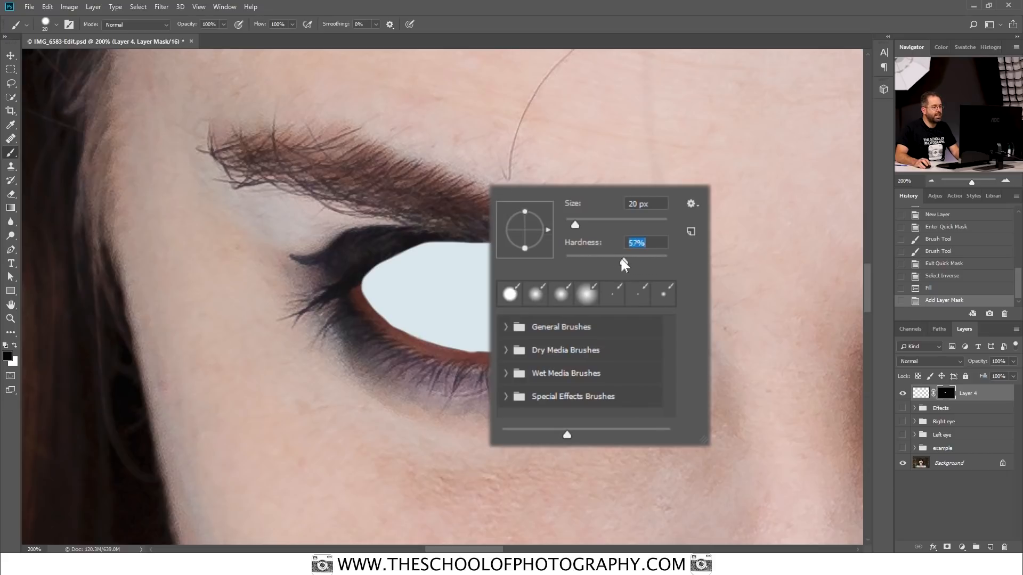
drag(604, 261, 593, 261)
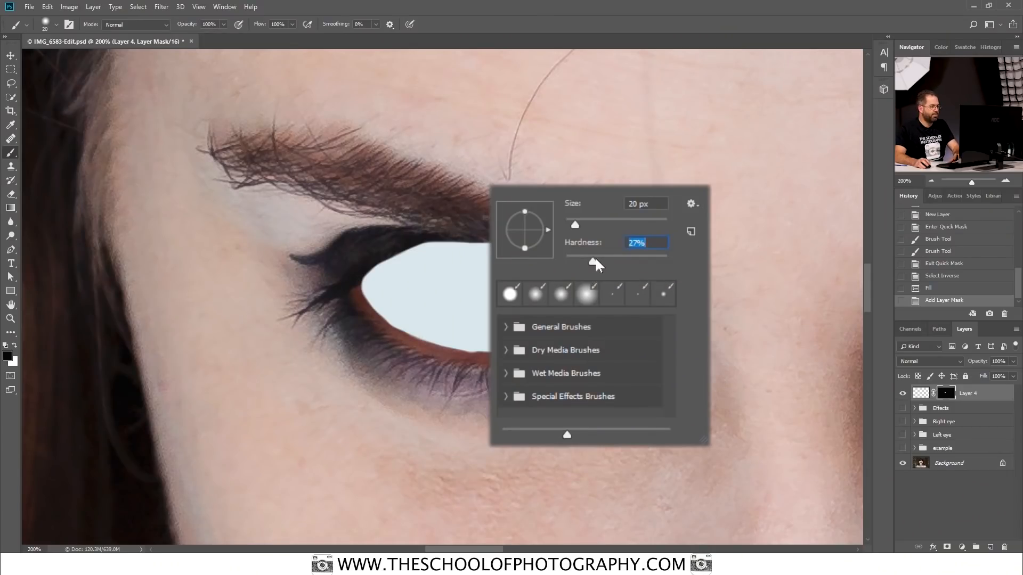
key(Return)
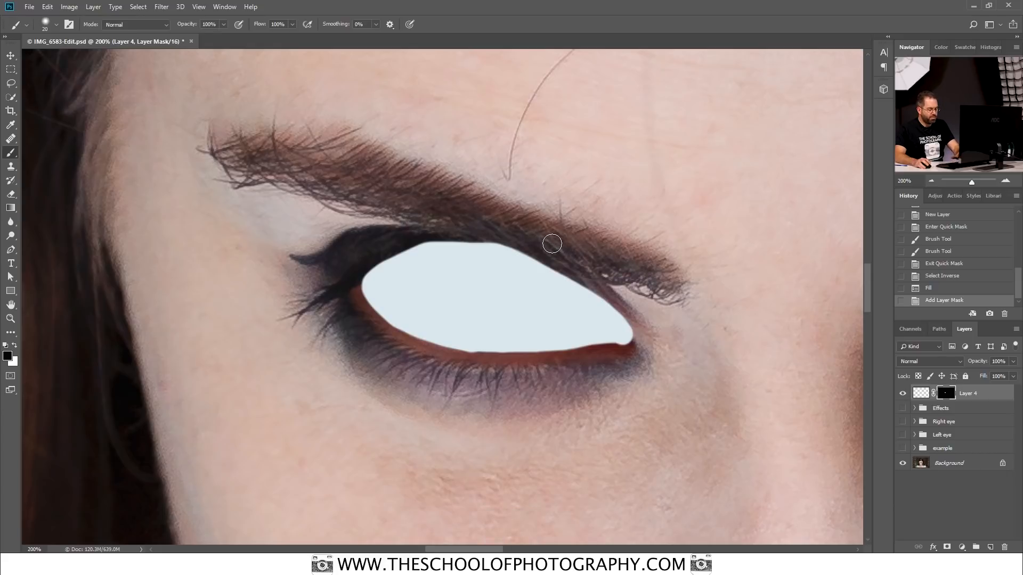
key(bracketright)
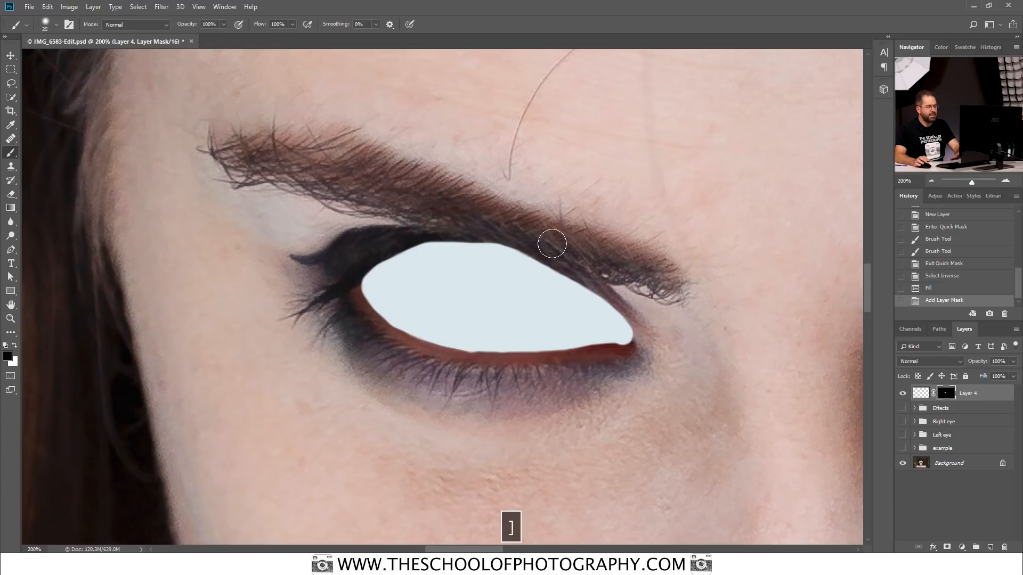
key(bracketright)
key(bracketright)
key(bracketright)
key(bracketleft)
key(bracketleft)
key(bracketleft)
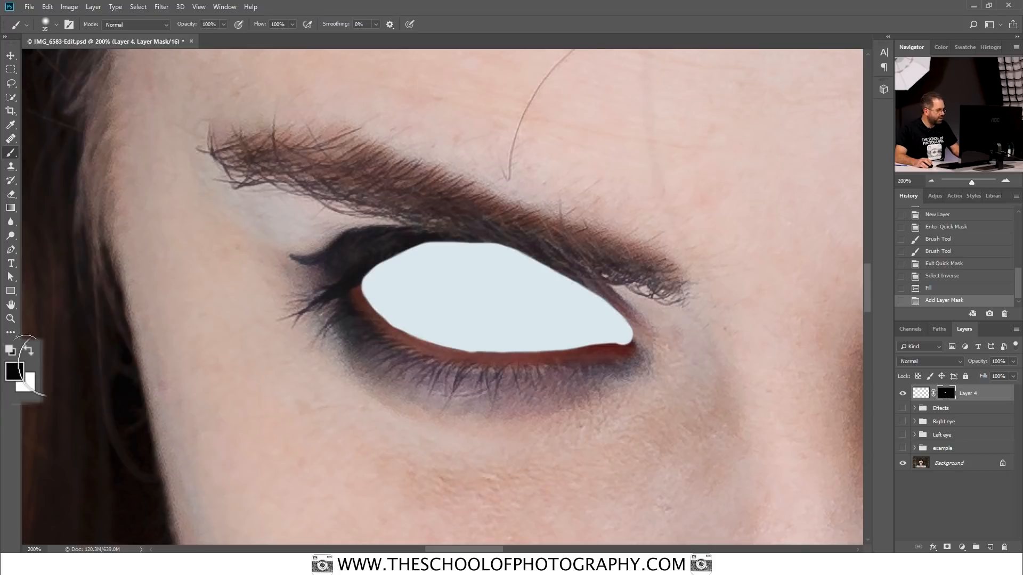
Step: Swap the foreground and background colours back and forth, ending with black as the foreground colour
key(x)
key(x)
key(x)
key(x)
key(x)
key(x)
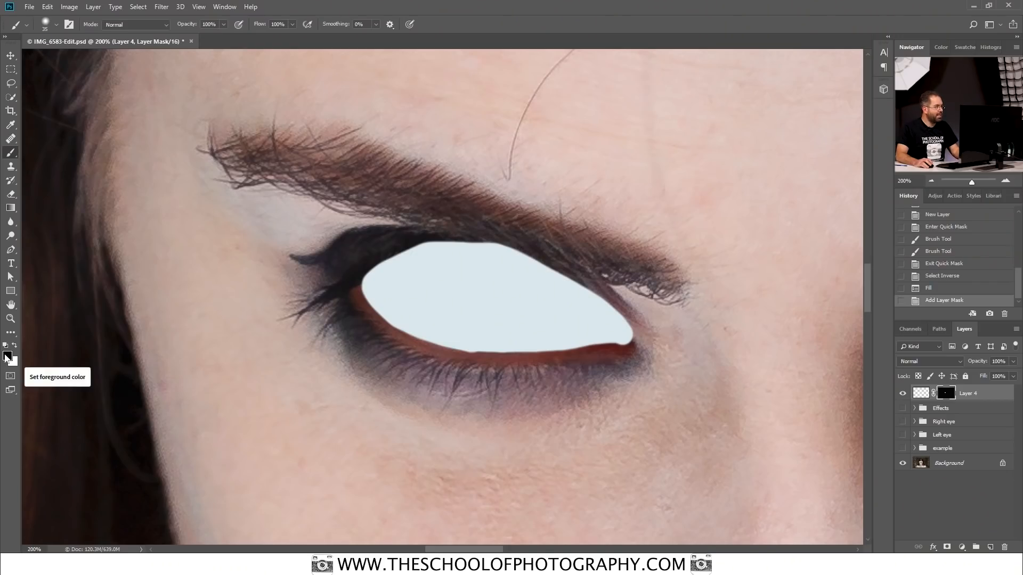
Step: Set the brush opacity to 80% and paint black on Layer 4's mask along the eyelids to soften the white fill's edges
click(223, 24)
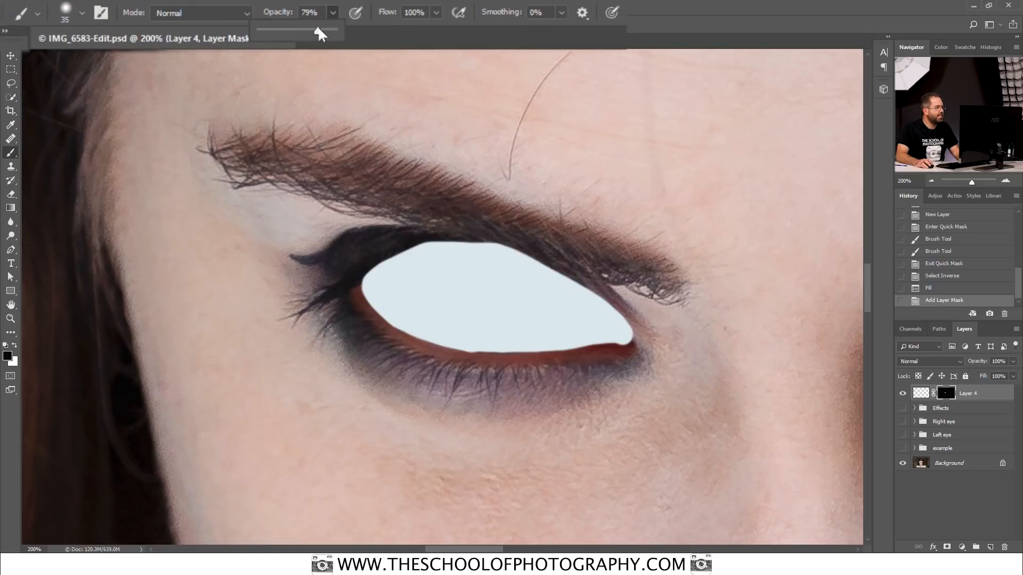
mouse_move(489, 225)
mouse_down()
mouse_move(518, 226)
mouse_move(476, 226)
mouse_move(552, 236)
mouse_move(500, 222)
mouse_move(540, 240)
mouse_move(456, 233)
mouse_up()
mouse_move(524, 231)
mouse_down()
mouse_move(401, 236)
mouse_move(470, 220)
mouse_move(384, 253)
mouse_move(444, 221)
mouse_move(350, 270)
mouse_move(384, 252)
mouse_move(348, 278)
mouse_move(379, 340)
mouse_move(367, 320)
mouse_move(410, 356)
mouse_move(379, 333)
mouse_move(503, 373)
mouse_move(452, 365)
mouse_move(530, 370)
mouse_move(489, 370)
mouse_up()
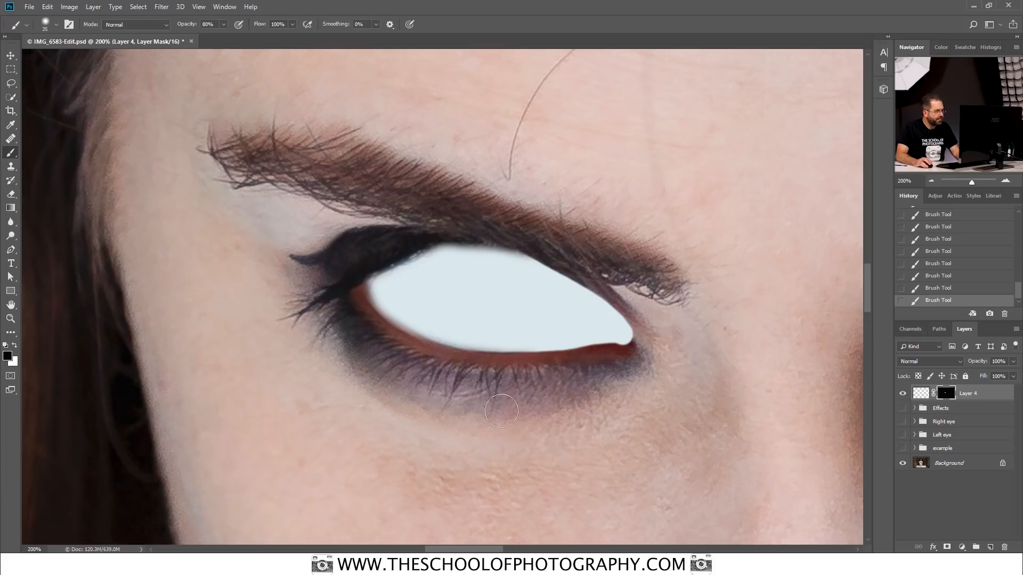
mouse_move(428, 364)
mouse_down()
mouse_move(376, 328)
mouse_move(399, 354)
mouse_move(355, 294)
mouse_move(393, 356)
mouse_up()
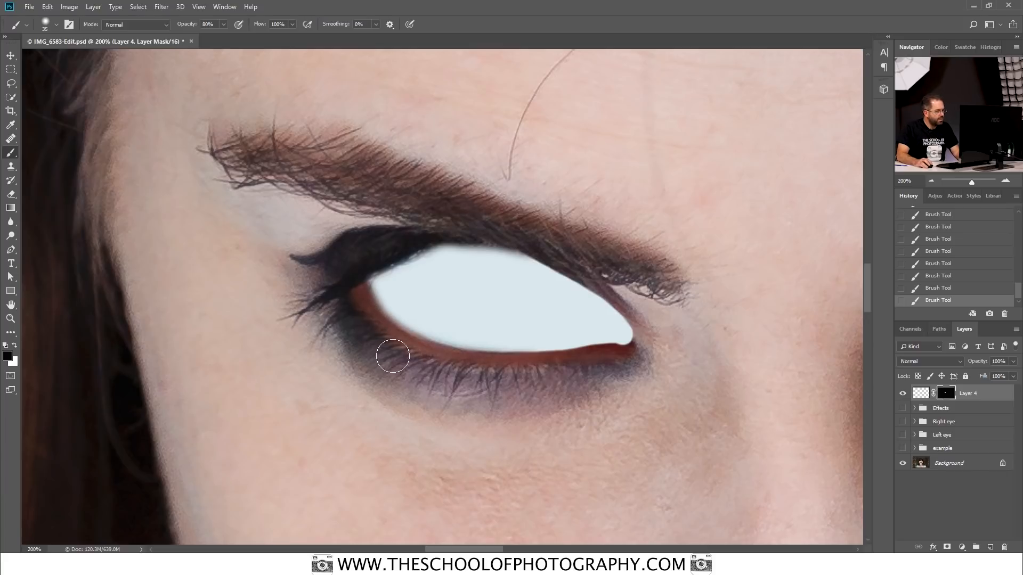
mouse_move(460, 372)
mouse_down()
mouse_move(587, 360)
mouse_move(433, 363)
mouse_move(453, 372)
mouse_move(373, 331)
mouse_move(460, 370)
mouse_up()
mouse_move(545, 372)
mouse_down()
mouse_move(442, 358)
mouse_move(387, 332)
mouse_move(434, 361)
mouse_move(492, 376)
mouse_up()
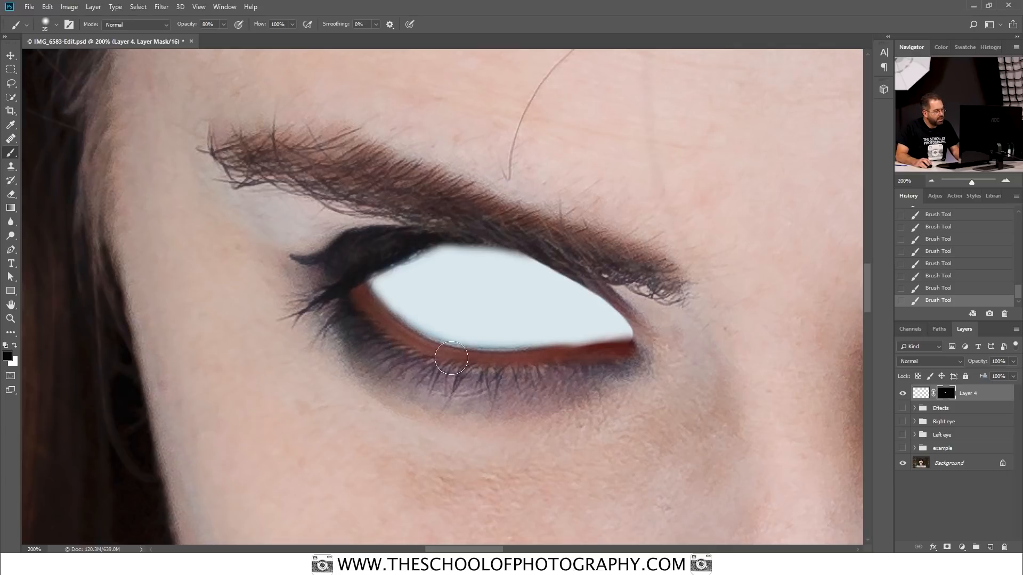
drag(568, 363, 530, 366)
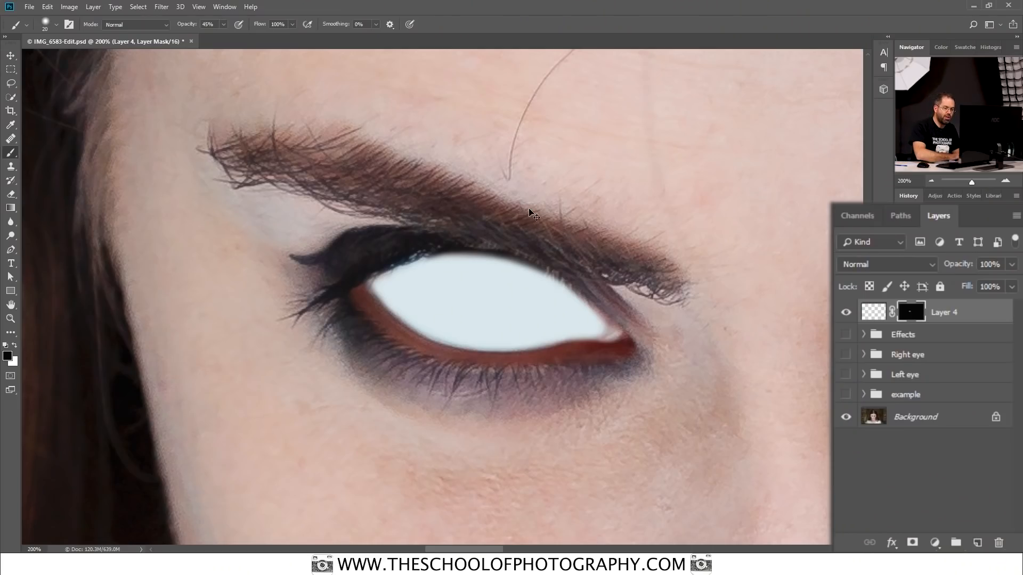
Step: Duplicate Layer 4 and hide both the copy and the original to reveal the natural eye
key(ctrl+j)
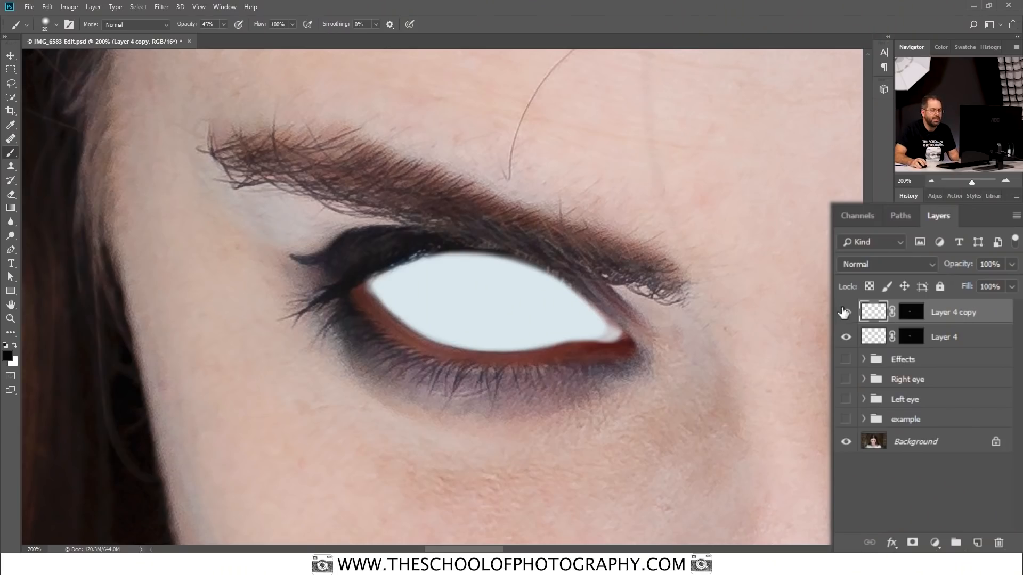
click(845, 313)
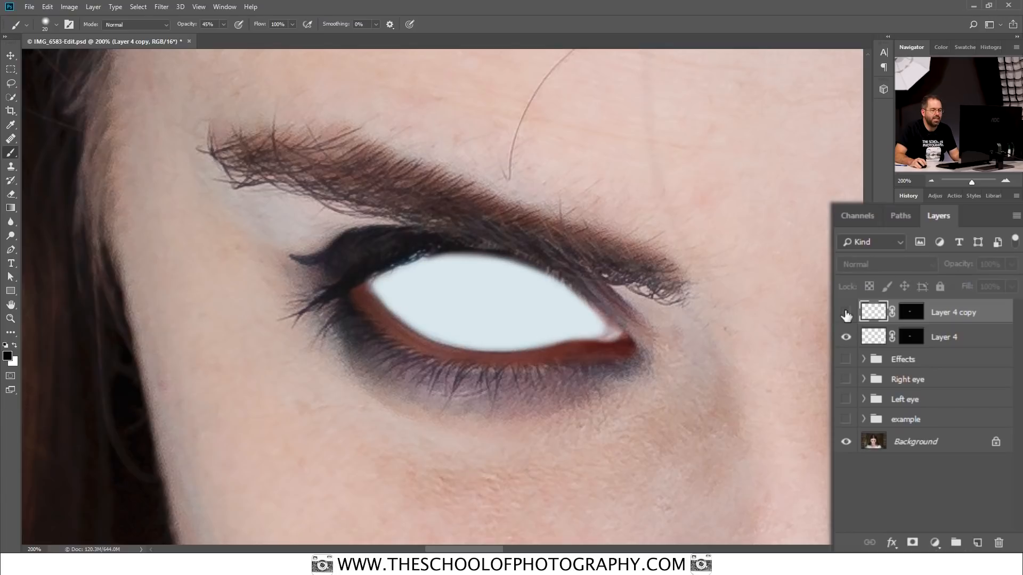
click(846, 338)
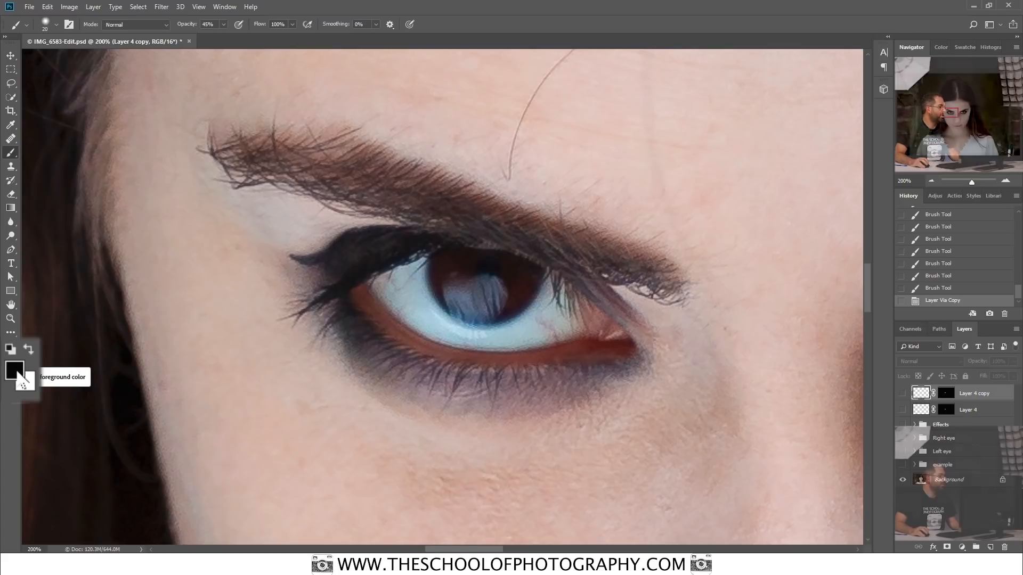
Step: Sample blue-grey #9ca7b5 from the natural eye white as the foreground colour, and show Layer 4 and Layer 4 copy again
click(9, 355)
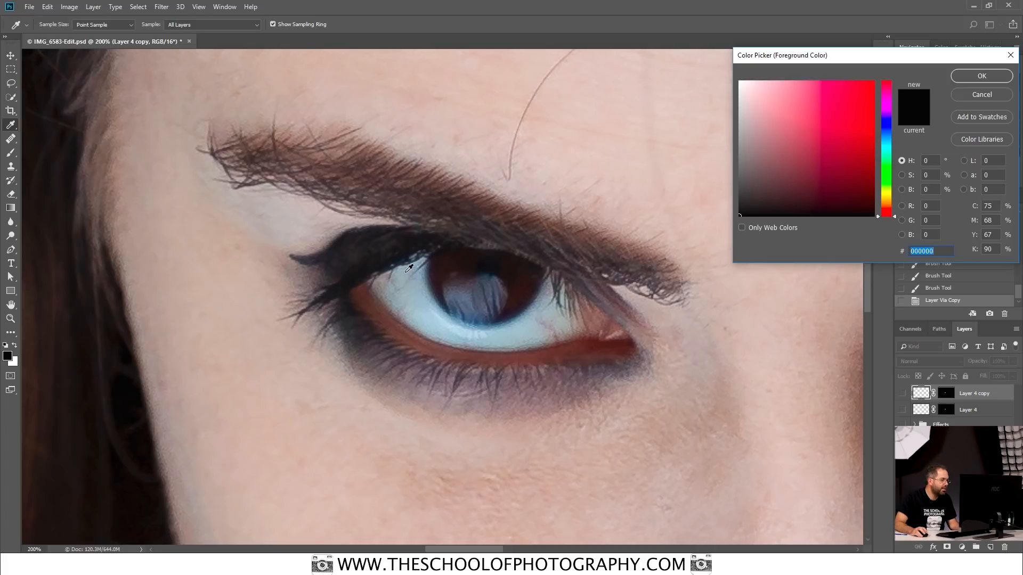
click(421, 297)
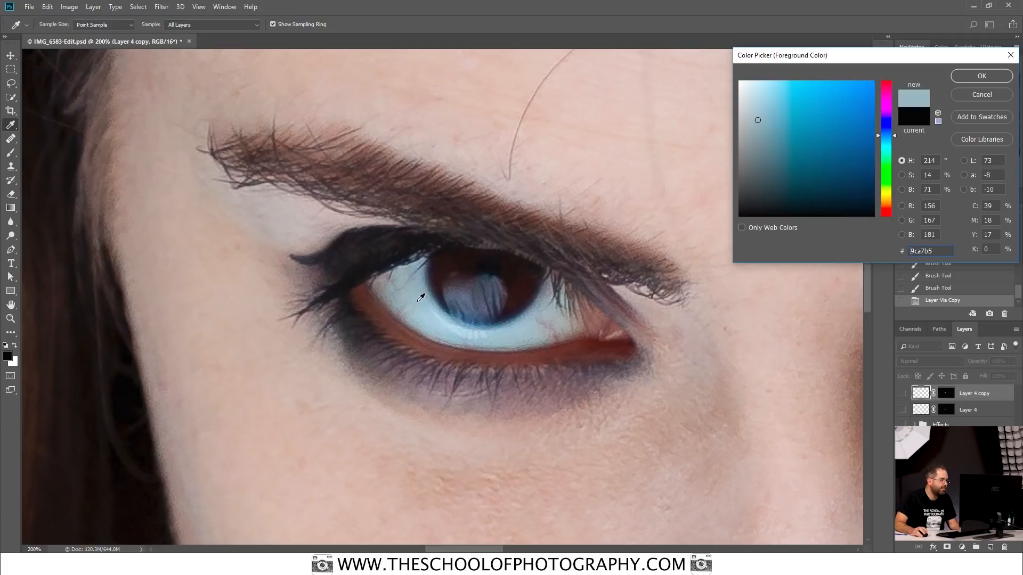
click(993, 73)
key(b)
click(847, 337)
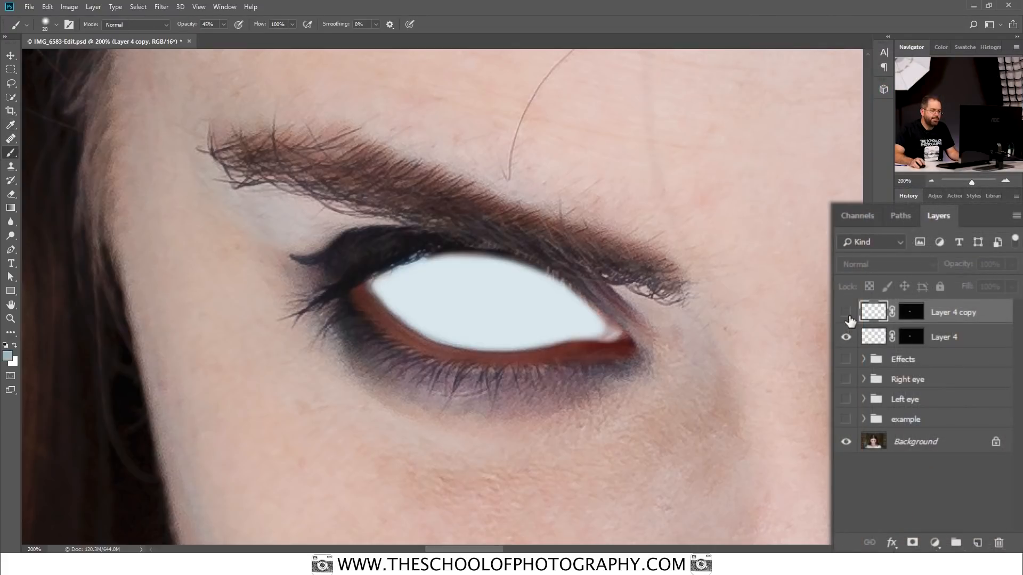
click(846, 313)
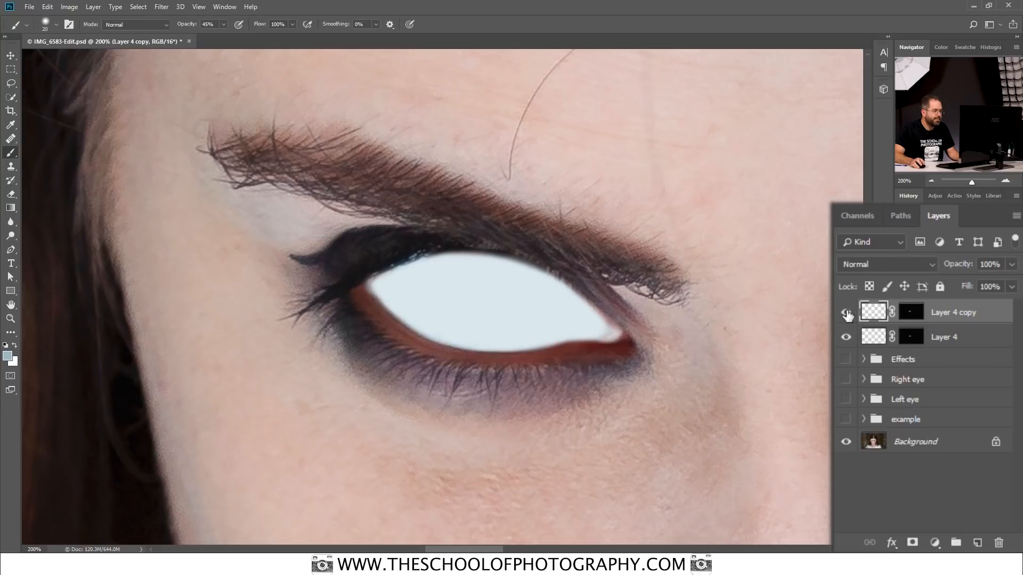
Step: Set up the Gradient tool with the linear foreground-to-transparent preset
click(11, 208)
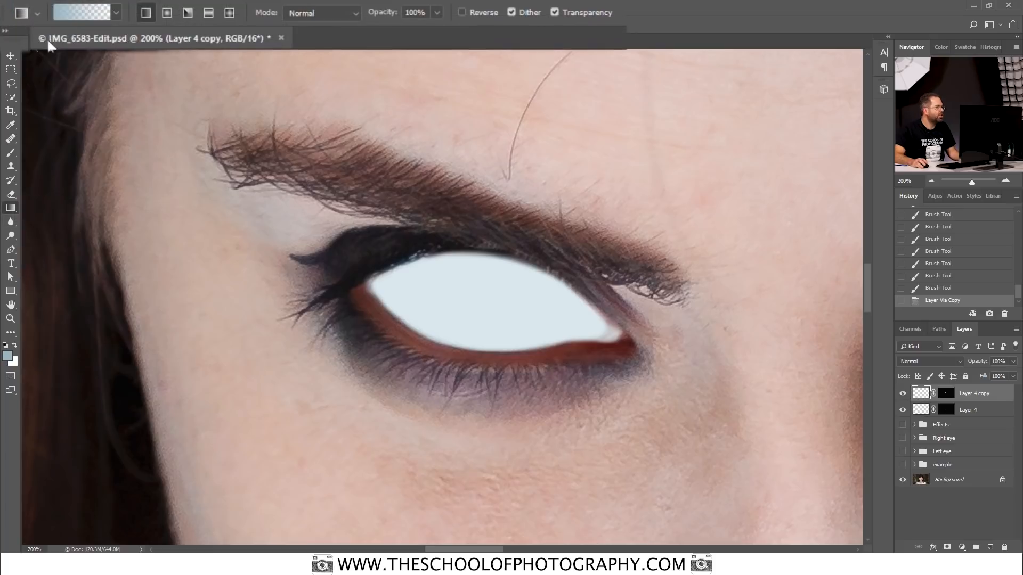
click(117, 13)
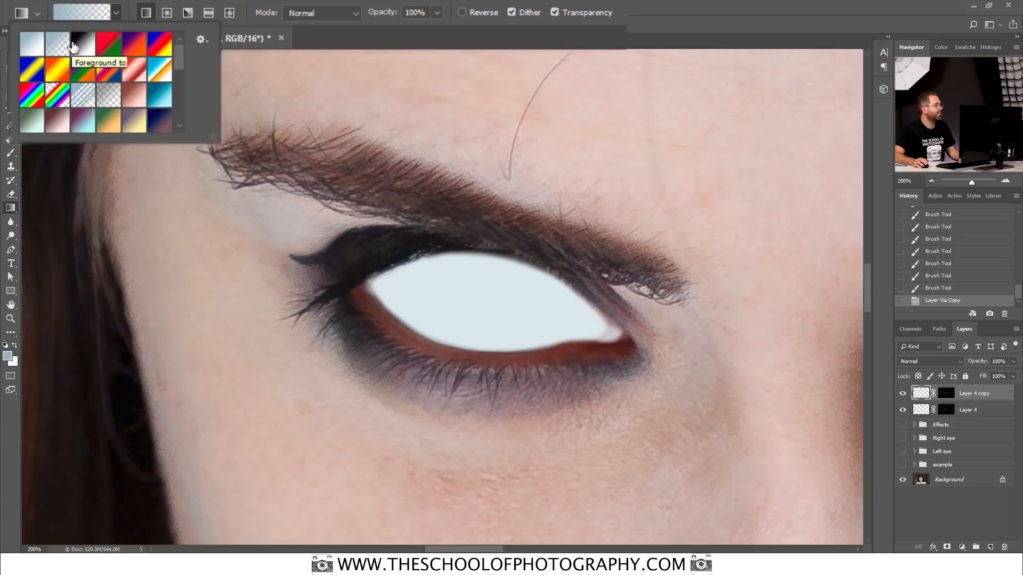
click(113, 11)
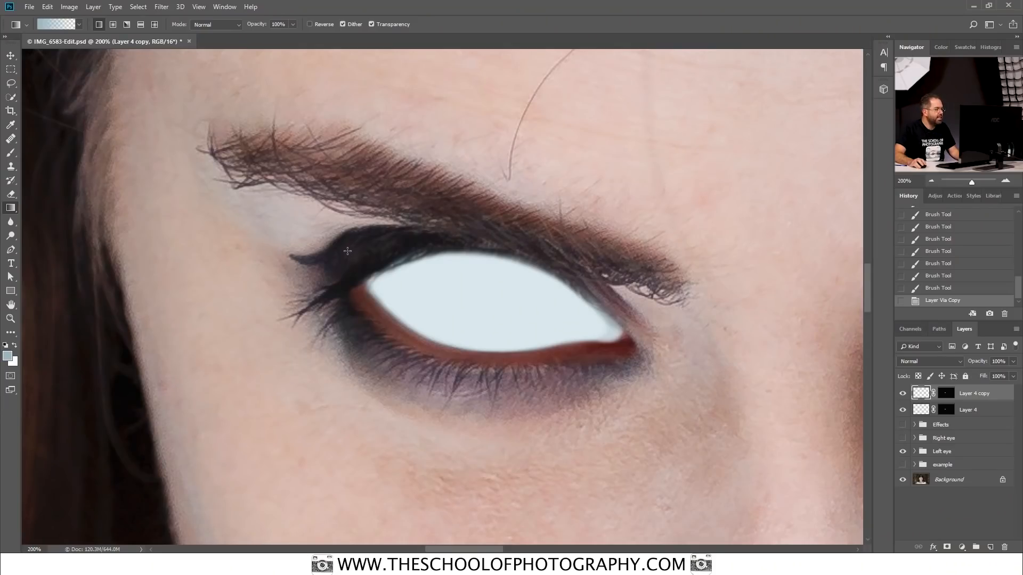
Step: Draw several short blue-grey gradients inward from the eyeball's edges on Layer 4 copy to shade the white fill
drag(429, 309, 546, 257)
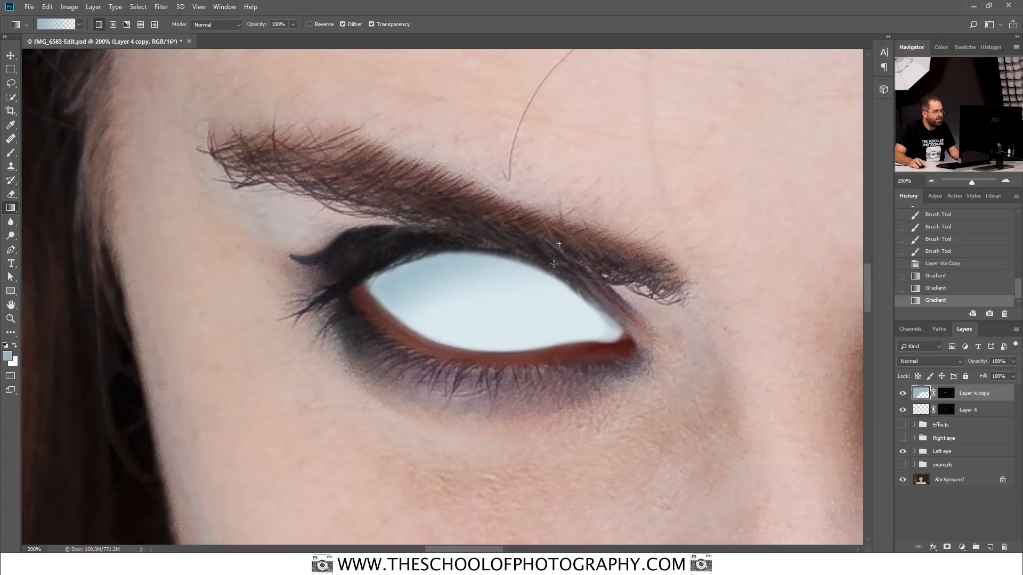
drag(537, 308, 537, 309)
drag(605, 309, 605, 310)
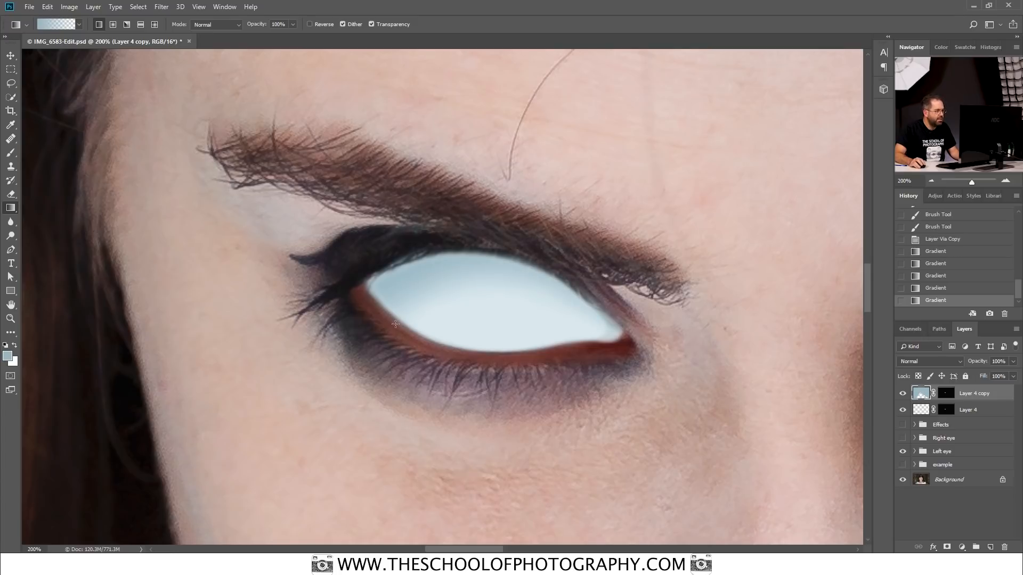
drag(365, 365, 437, 320)
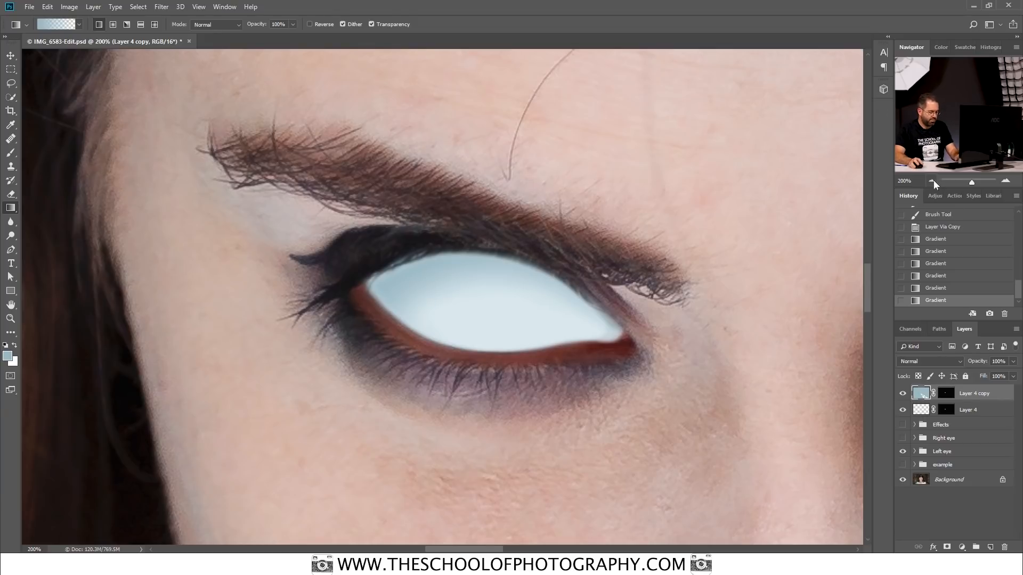
Step: Check the shaded eye against the whole portrait and add more blue-grey gradients along the upper eyelid on Layer 4 copy
key(ctrl+0)
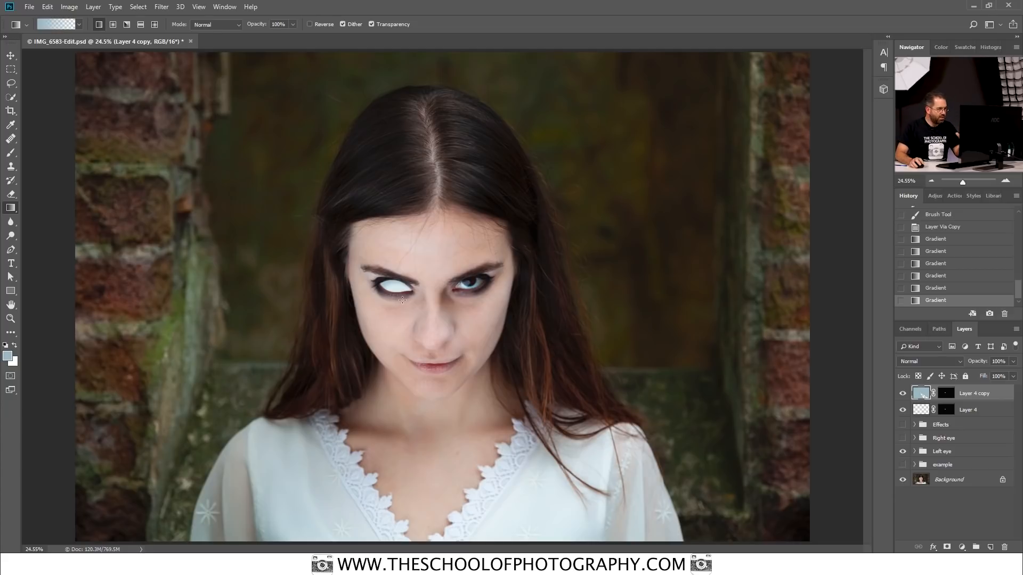
key(ctrl+0)
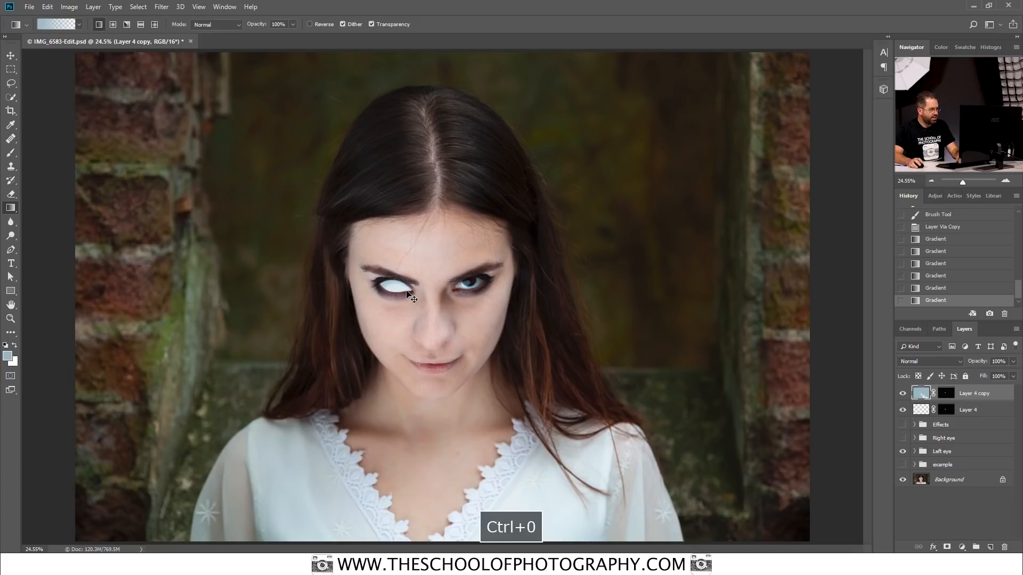
key(ctrl+equal)
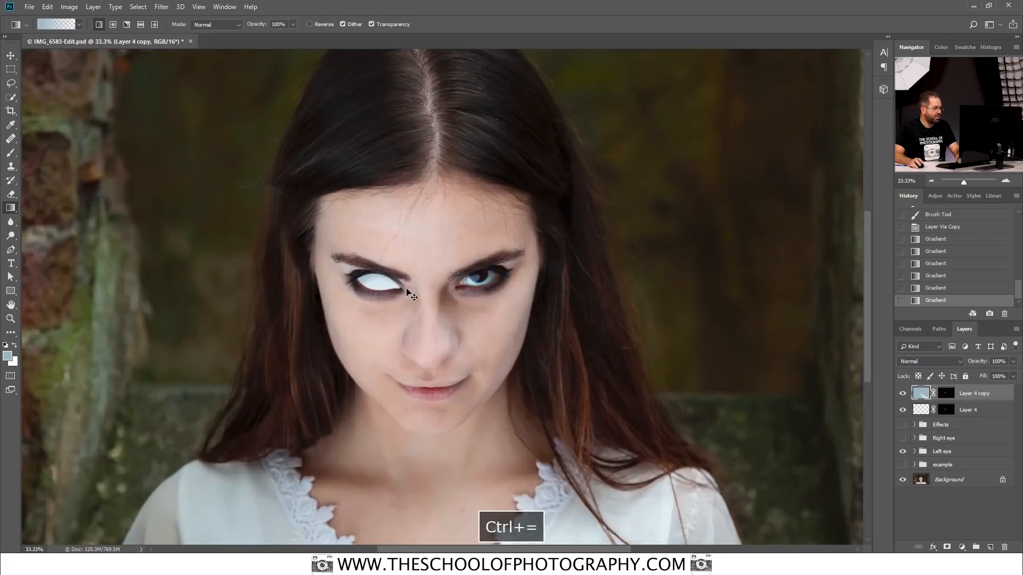
key(ctrl+equal)
key(ctrl+equal)
key(ctrl+equal)
key(ctrl+equal)
key(space)
drag(166, 226, 620, 292)
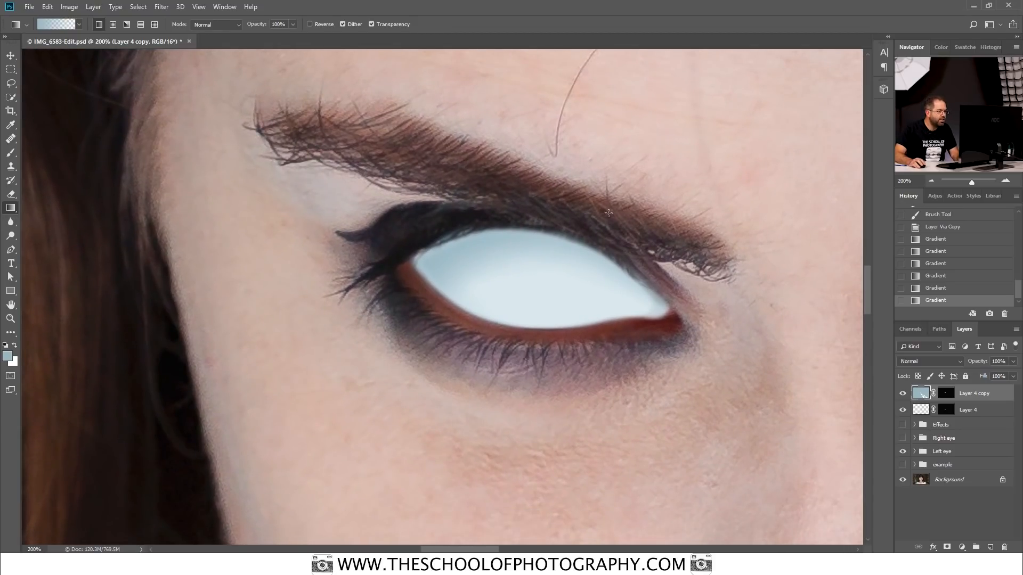
drag(571, 265, 572, 240)
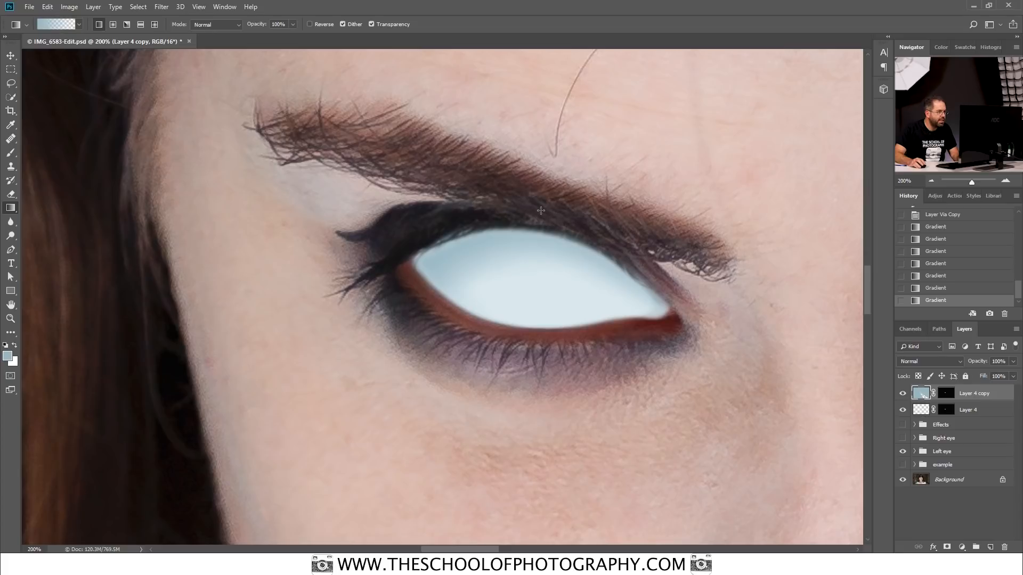
drag(535, 275, 535, 286)
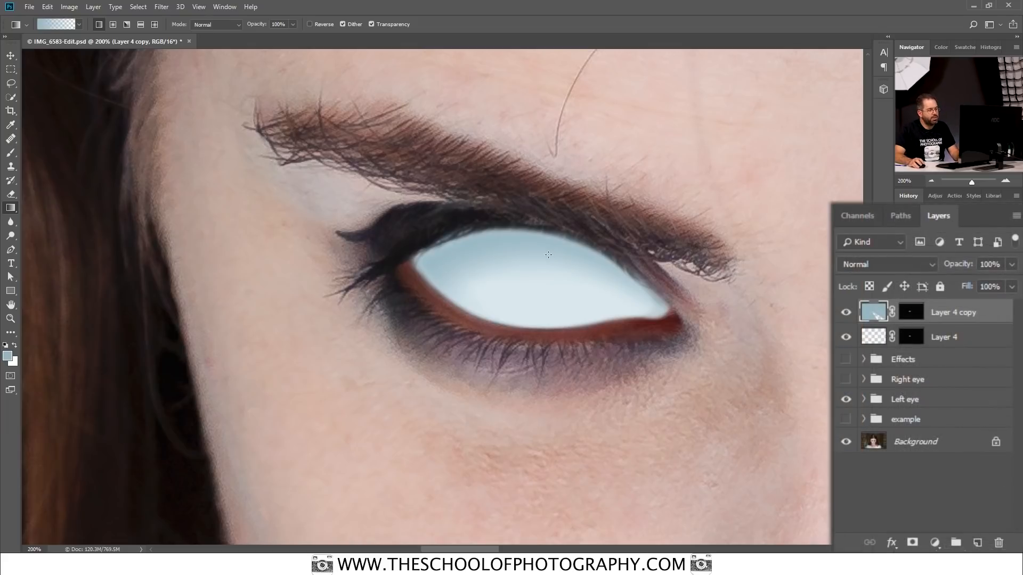
Step: Reduce Layer 4 copy's opacity to 90%
click(1012, 264)
mouse_move(1012, 285)
mouse_down()
mouse_move(985, 288)
mouse_move(1010, 283)
mouse_up()
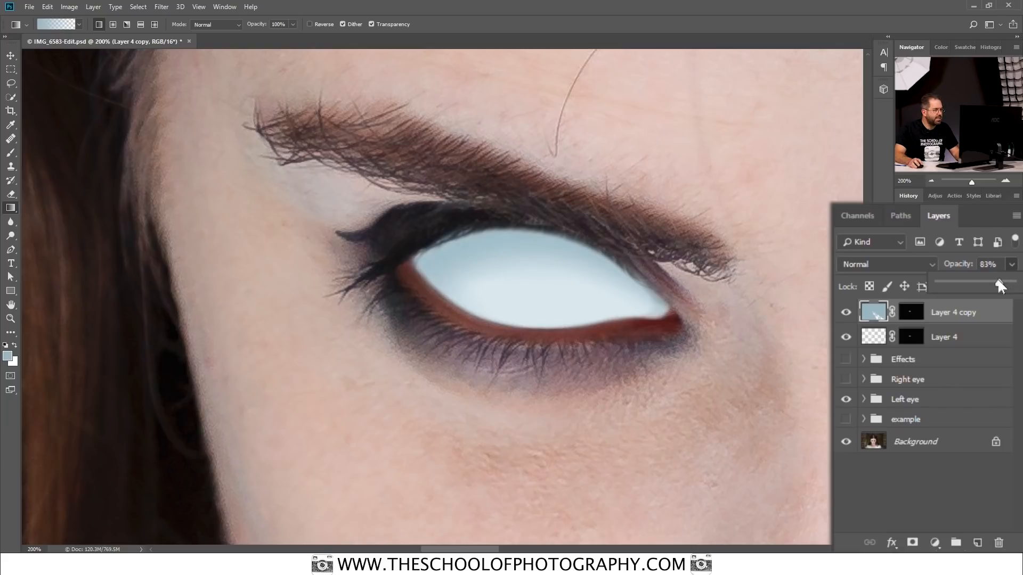
drag(998, 281, 1004, 282)
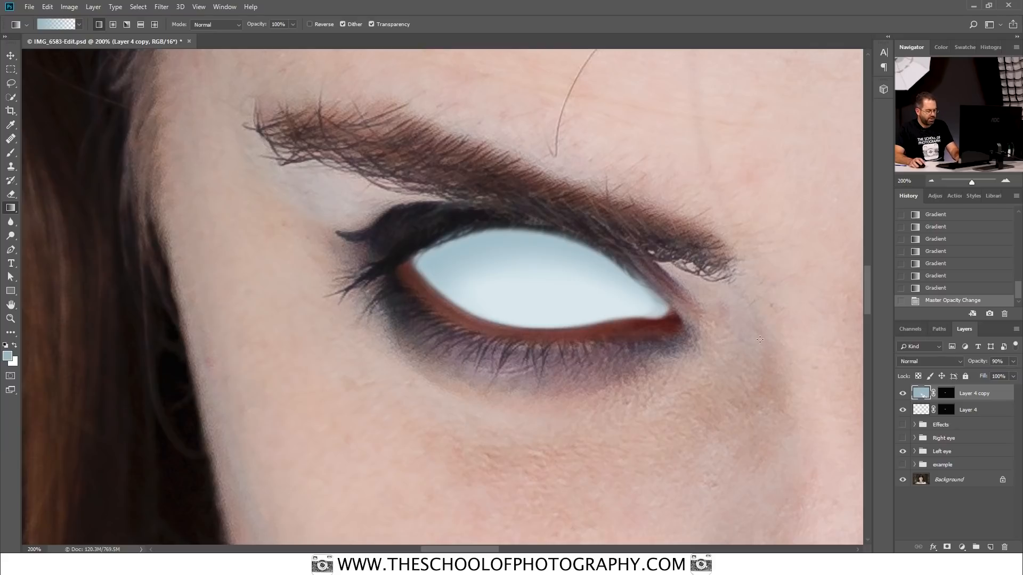
Step: Target Layer 4 copy's mask for painting and set the brush opacity to 11%
key(ctrl+0)
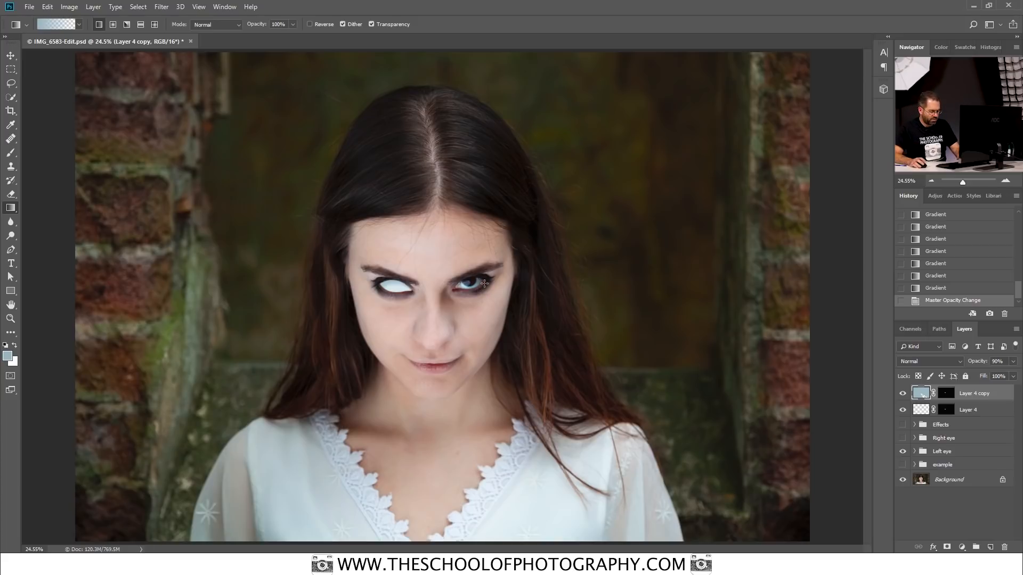
key(ctrl+equal)
key(ctrl+equal)
key(ctrl+equal)
key(ctrl+equal)
key(ctrl+equal)
key(ctrl+equal)
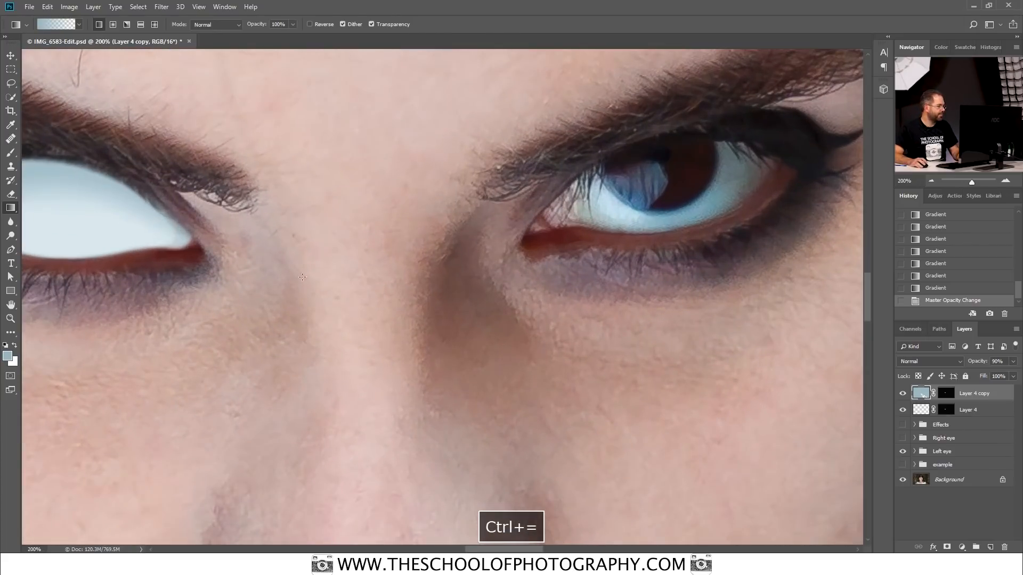
drag(195, 245, 746, 394)
click(907, 316)
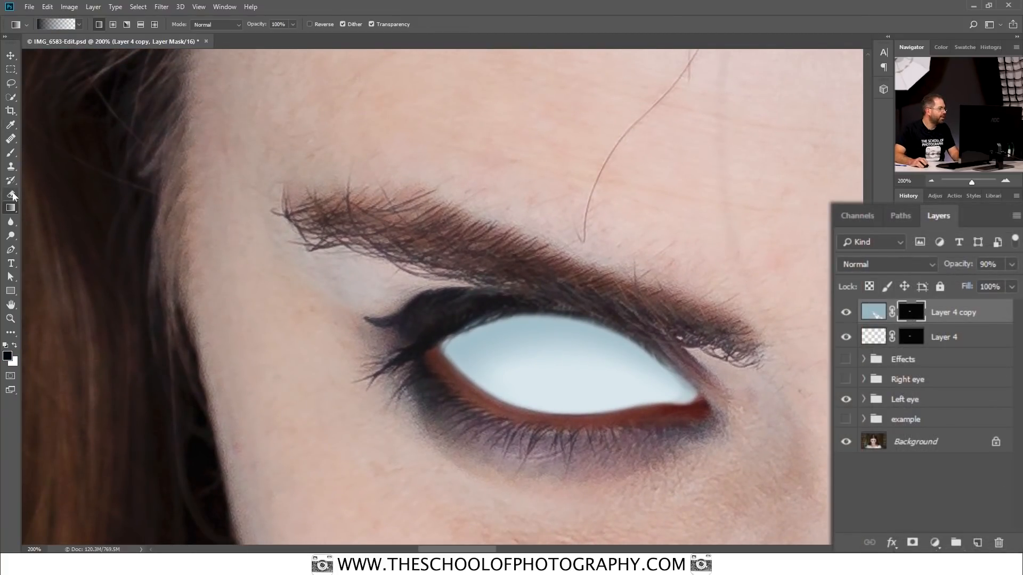
click(11, 154)
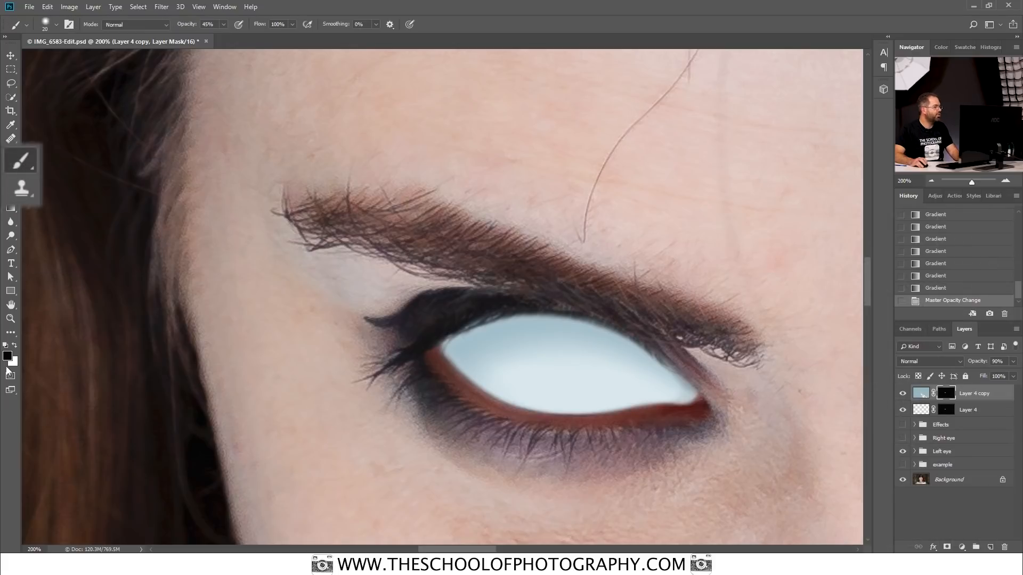
click(333, 13)
drag(335, 31, 310, 33)
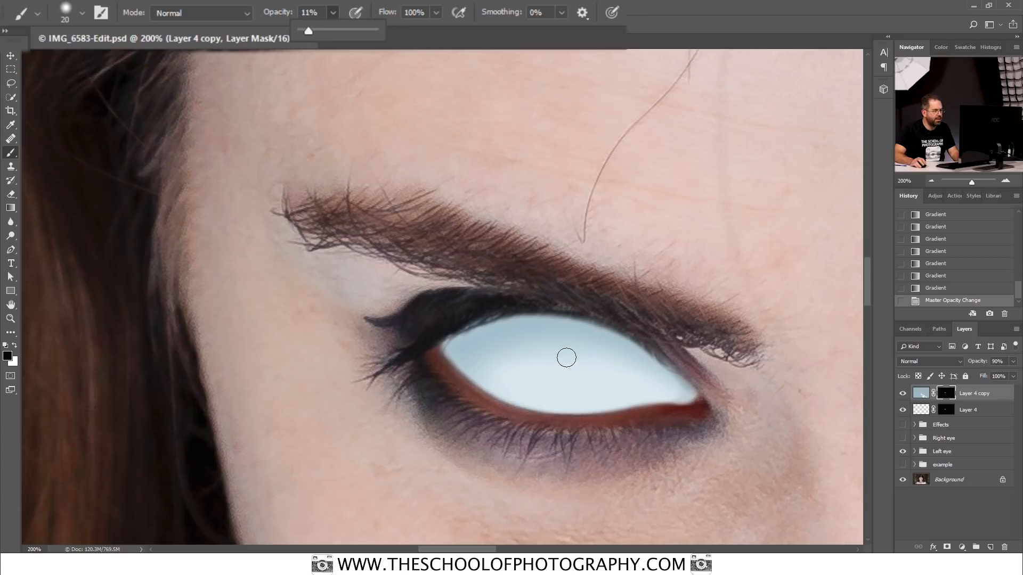
Step: Paint faint strokes across the eyeball on Layer 4 copy's mask to blend the gradient shading
mouse_move(615, 369)
mouse_down()
mouse_move(569, 362)
mouse_move(593, 369)
mouse_move(593, 357)
mouse_move(539, 370)
mouse_move(581, 358)
mouse_move(517, 373)
mouse_move(532, 351)
mouse_move(492, 388)
mouse_move(528, 349)
mouse_move(490, 377)
mouse_up()
mouse_move(531, 351)
mouse_down()
mouse_move(488, 375)
mouse_move(498, 355)
mouse_up()
drag(627, 366, 499, 337)
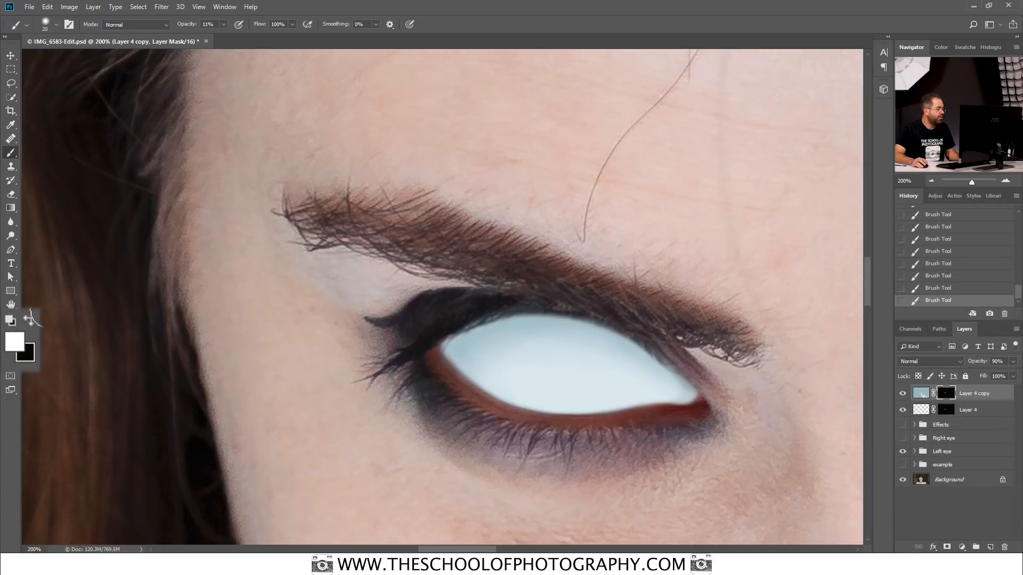
Step: Swap the foreground and background colours until black is in front, and raise the brush opacity to 100%
click(32, 322)
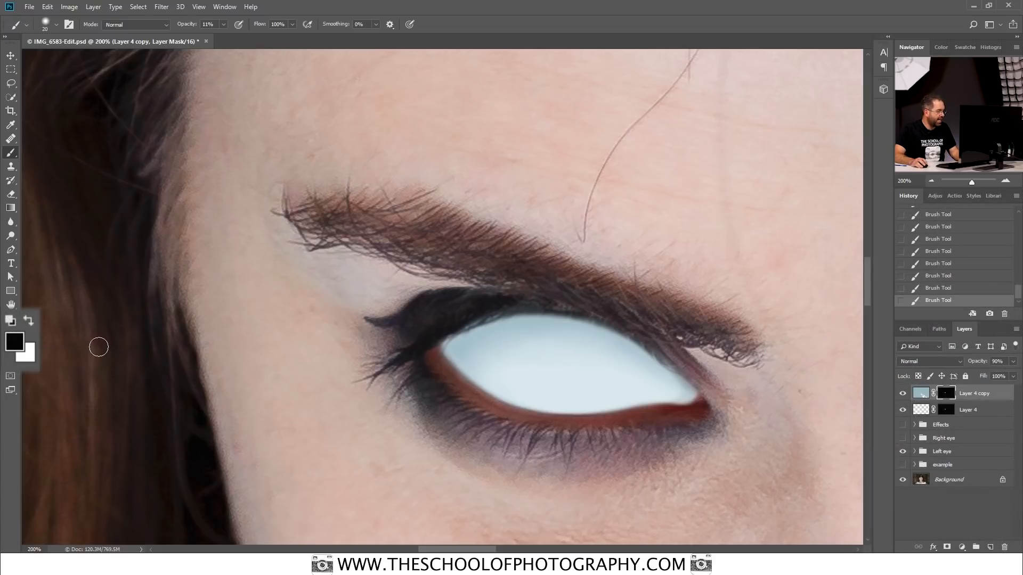
key(x)
click(30, 321)
click(30, 321)
click(29, 320)
click(29, 320)
click(30, 321)
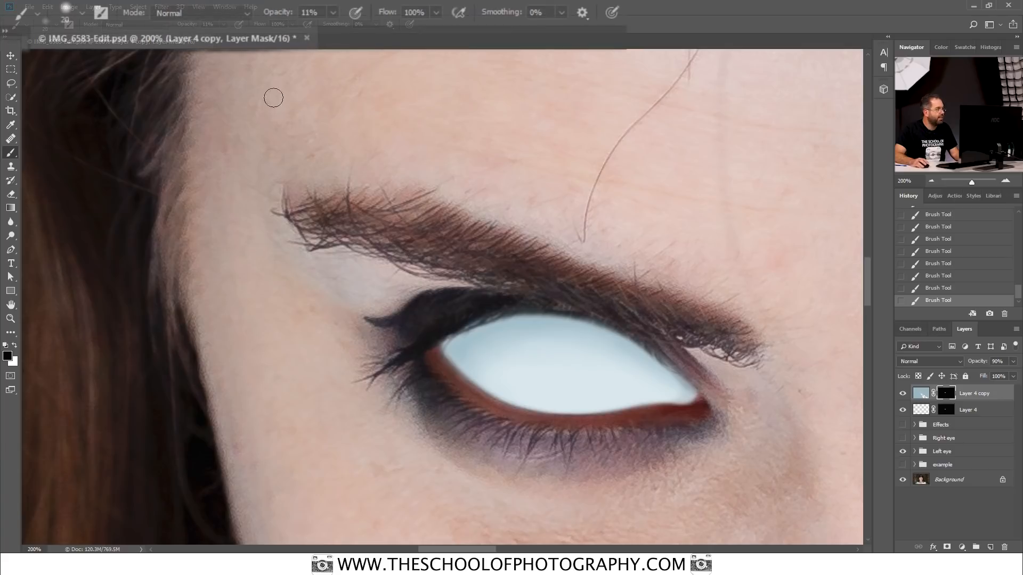
click(332, 13)
drag(358, 34, 413, 32)
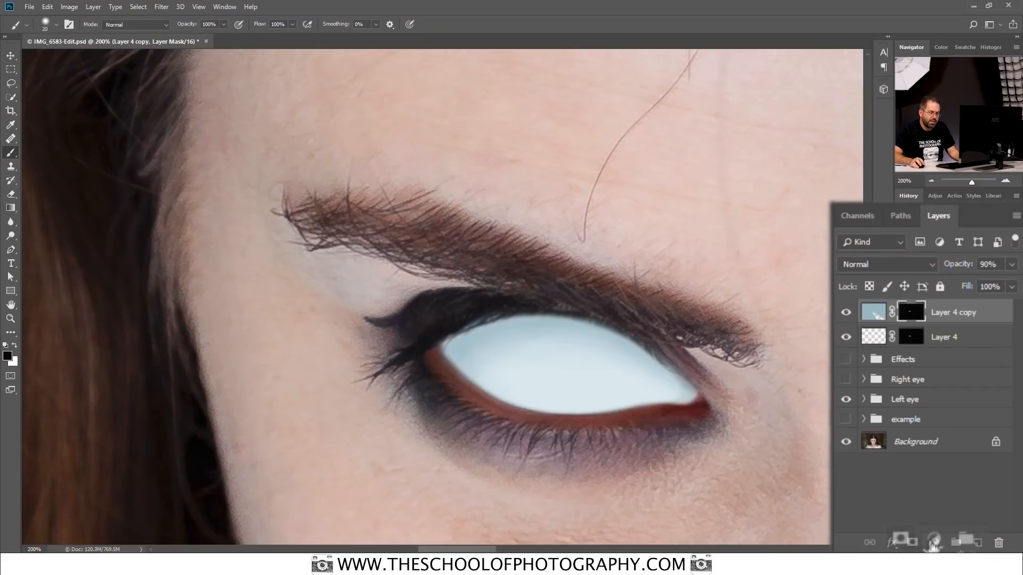
Step: Add a Brightness/Contrast adjustment layer above Layer 4 copy with brightness set to 60
click(935, 541)
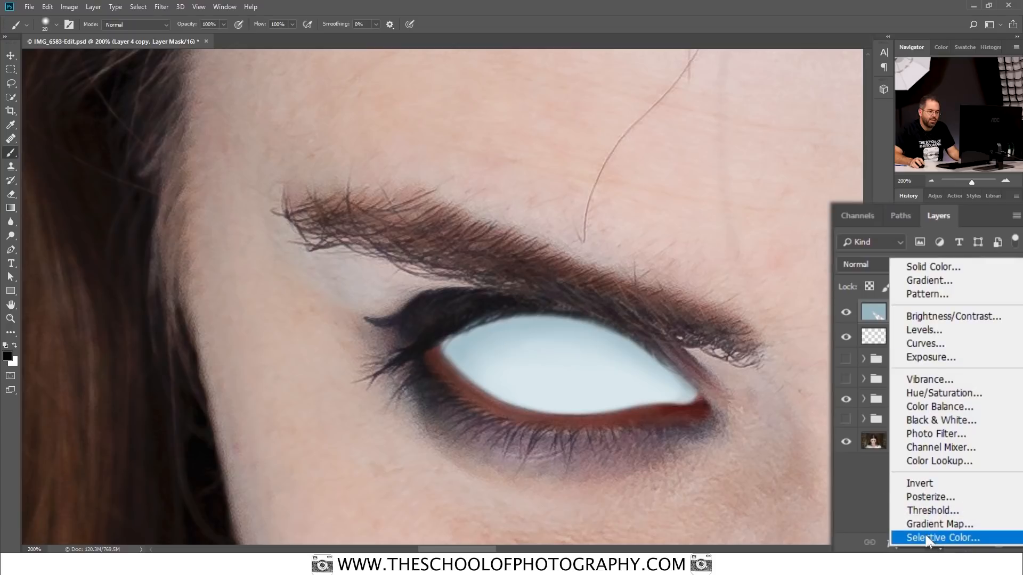
click(930, 316)
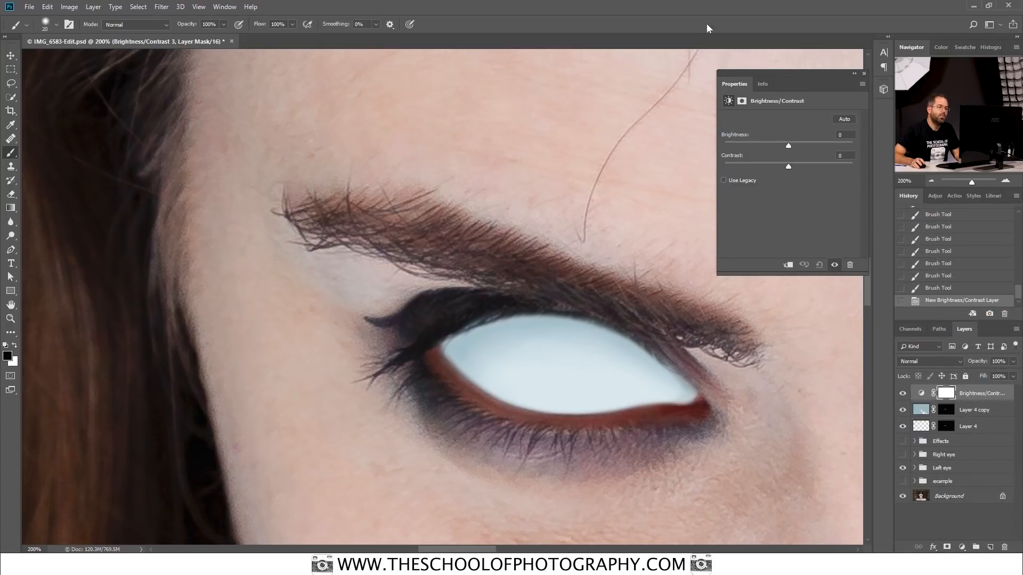
drag(788, 146, 814, 146)
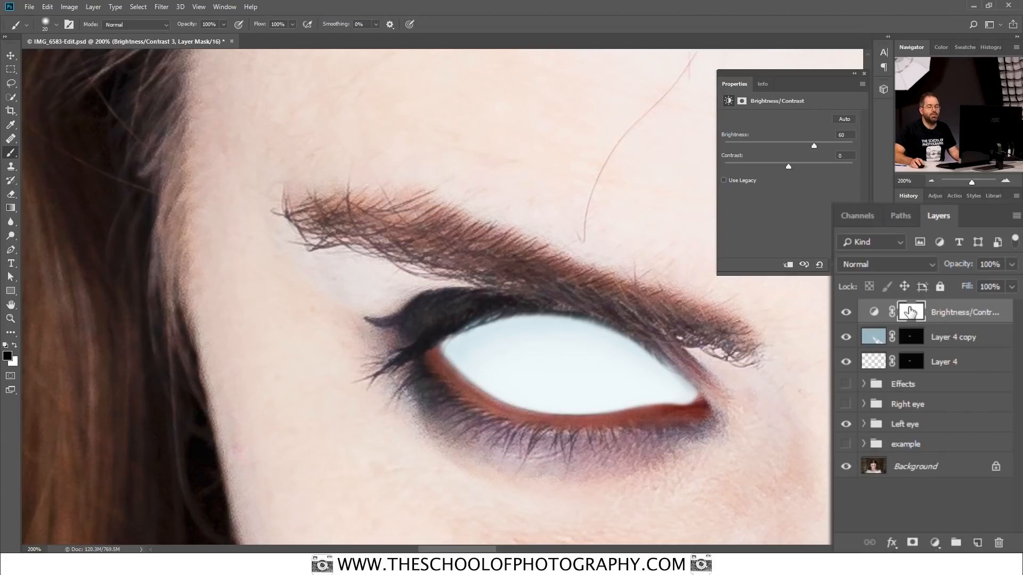
Step: Invert the Brightness/Contrast layer's mask to black and close its properties
click(911, 312)
drag(912, 313, 914, 314)
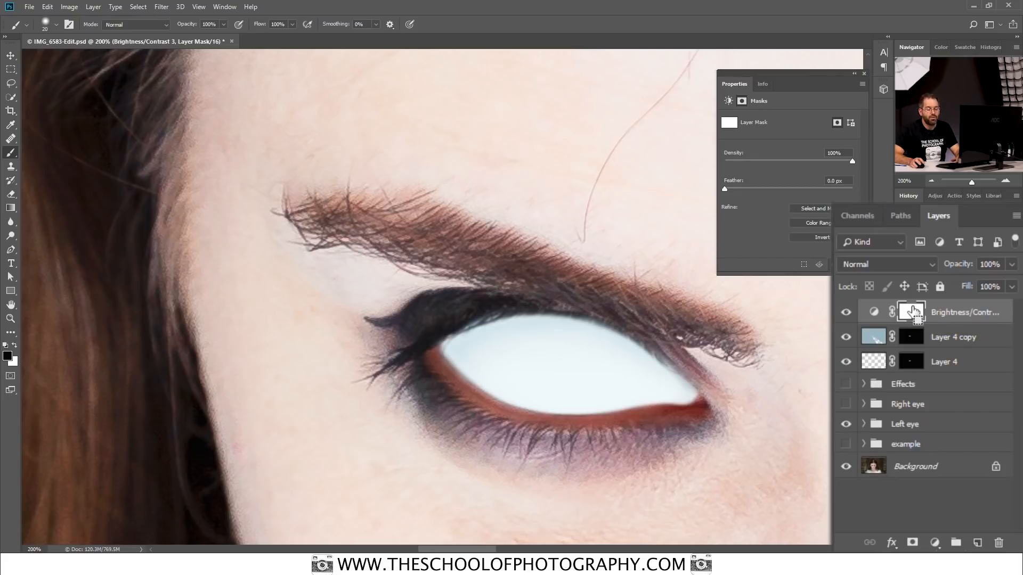
key(ctrl+i)
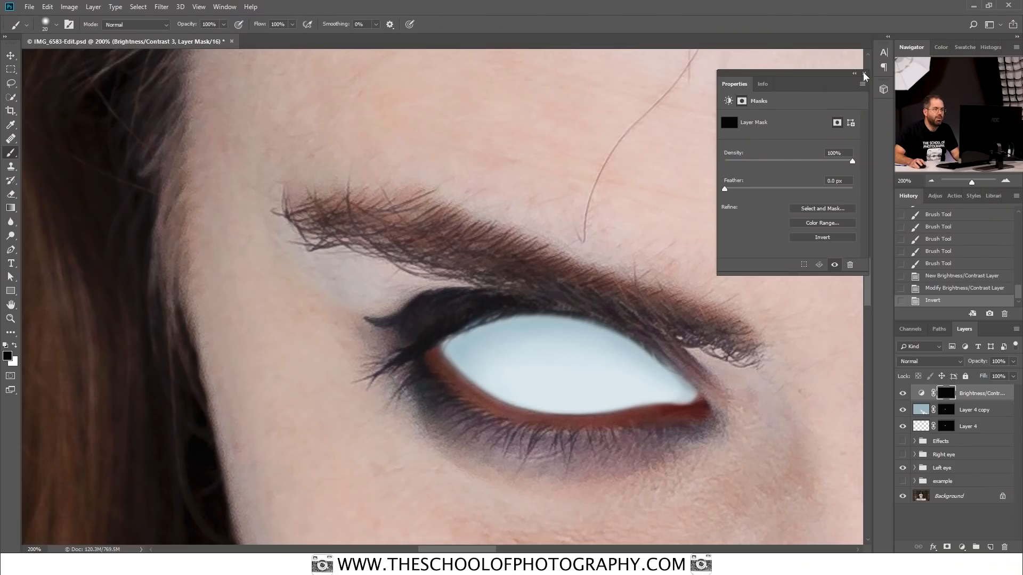
click(864, 74)
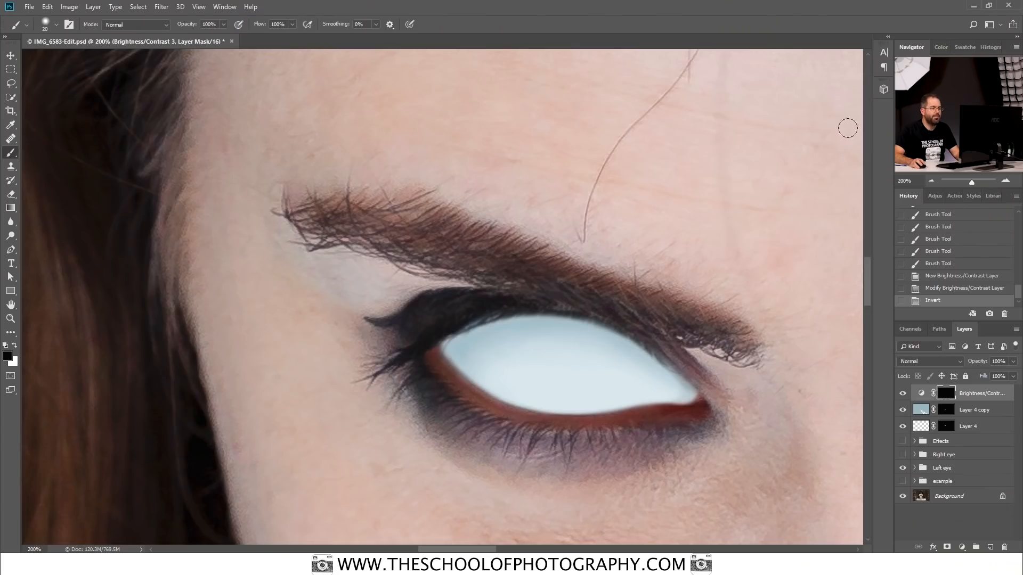
Step: Lasso a small crescent-shaped selection with a 2 px feather on the inner half of the white eyeball for a highlight
click(19, 94)
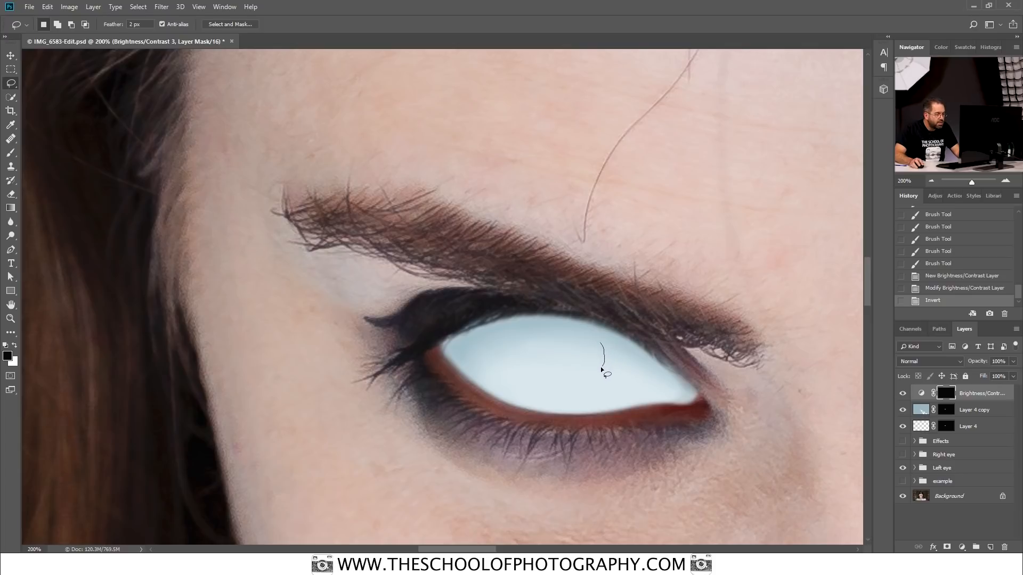
mouse_move(592, 392)
mouse_down()
mouse_move(624, 394)
mouse_move(622, 346)
mouse_up()
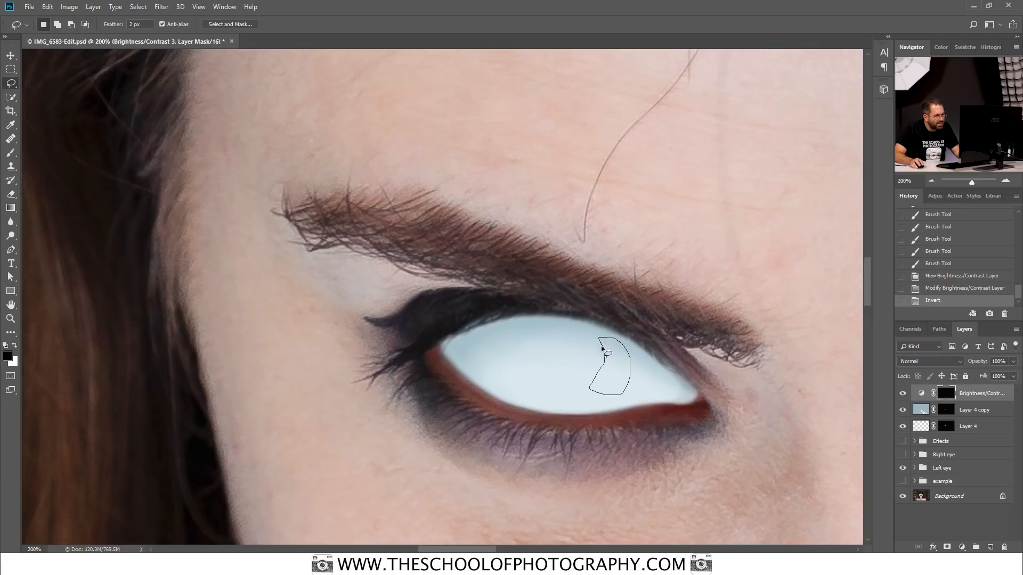
drag(603, 356, 591, 391)
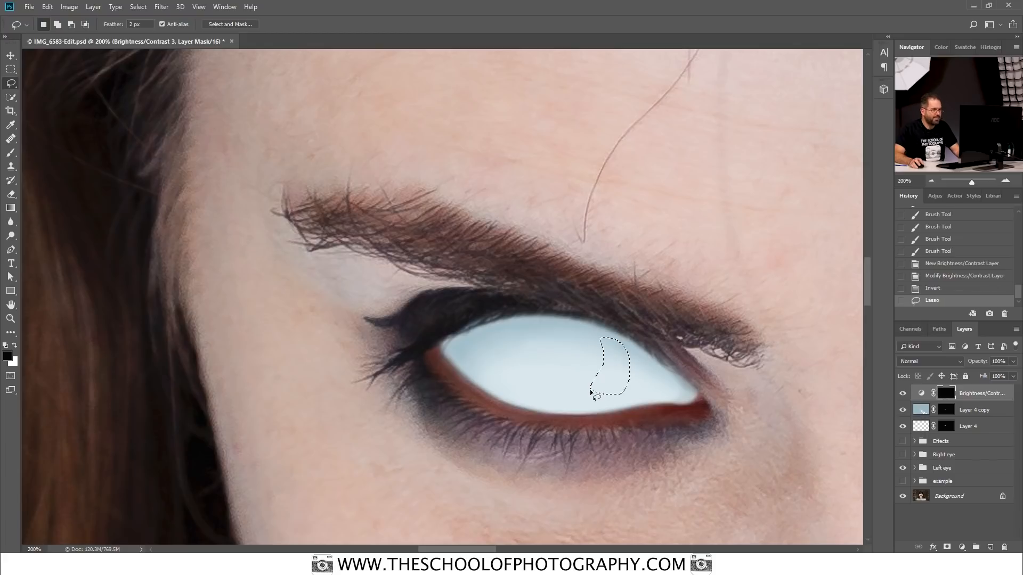
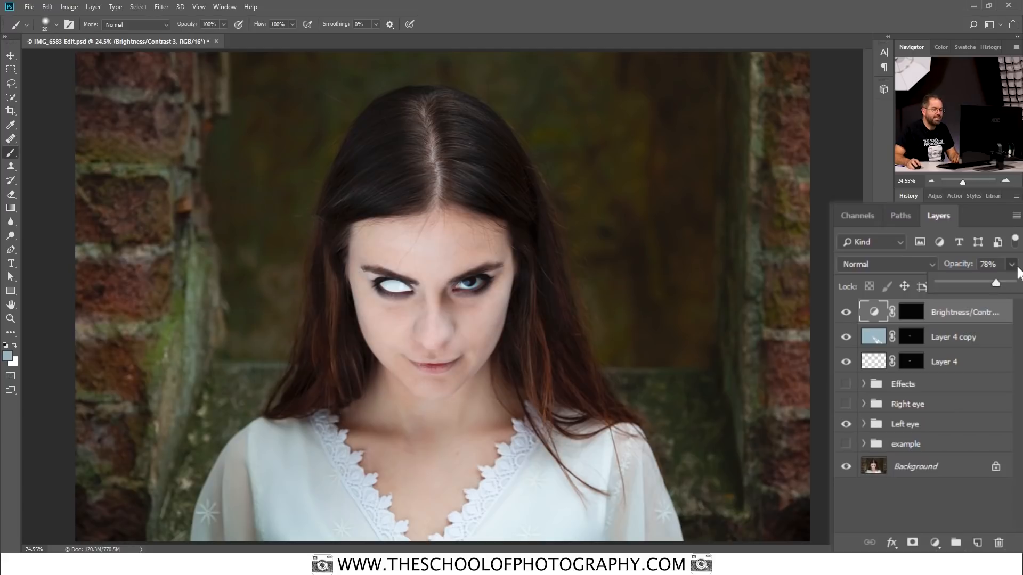
Step: Lower the Brightness/Contrast layer's opacity to 78% and set its brightness to 51
click(1013, 265)
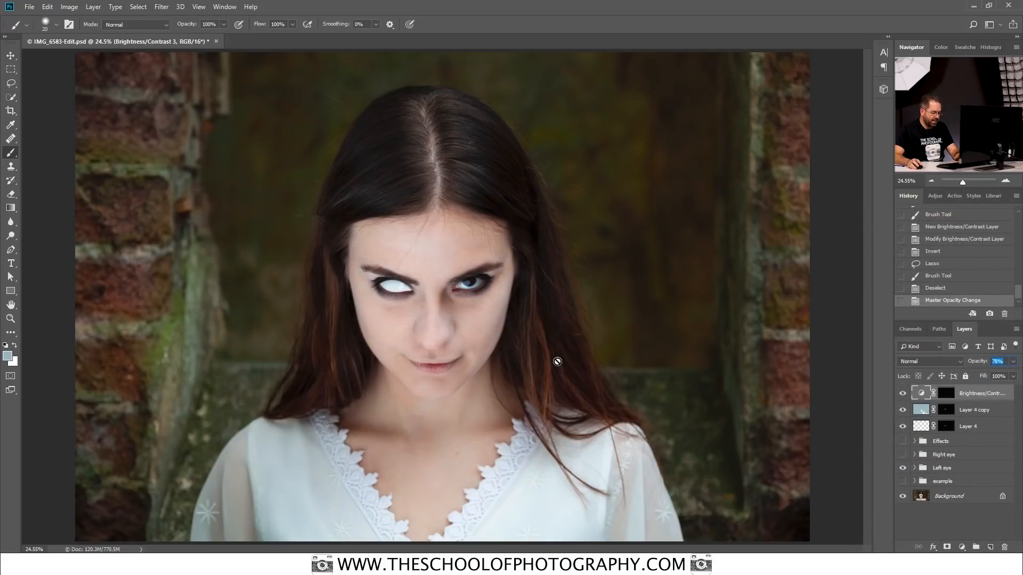
key(ctrl+equal)
key(ctrl+equal)
key(ctrl+equal)
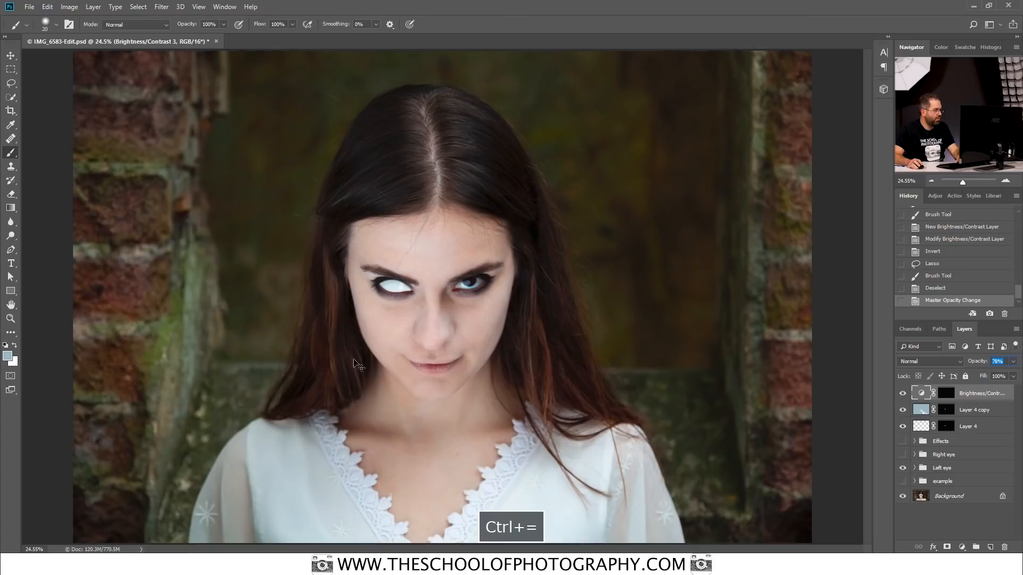
key(ctrl+equal)
key(ctrl+equal)
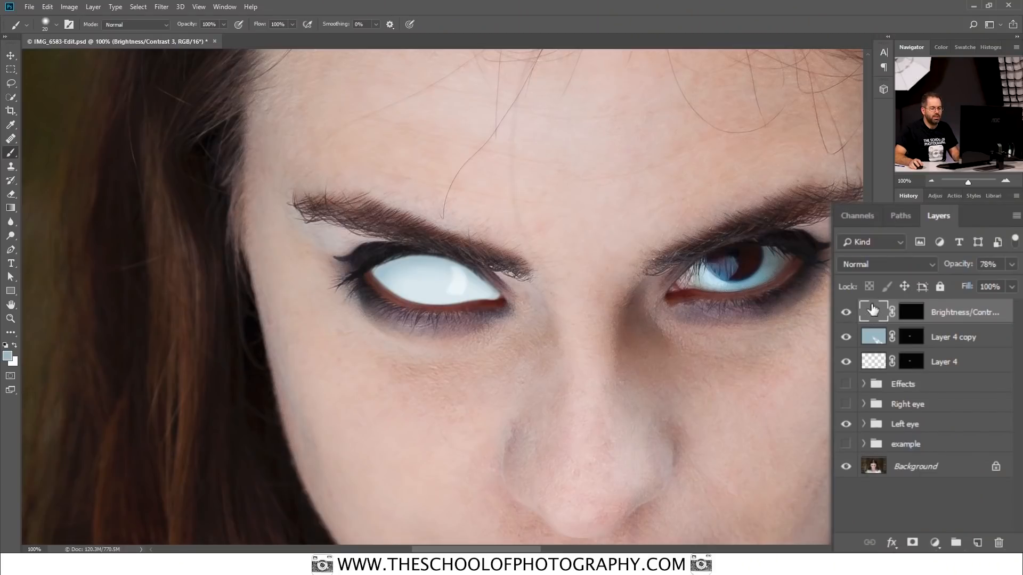
double_click(874, 315)
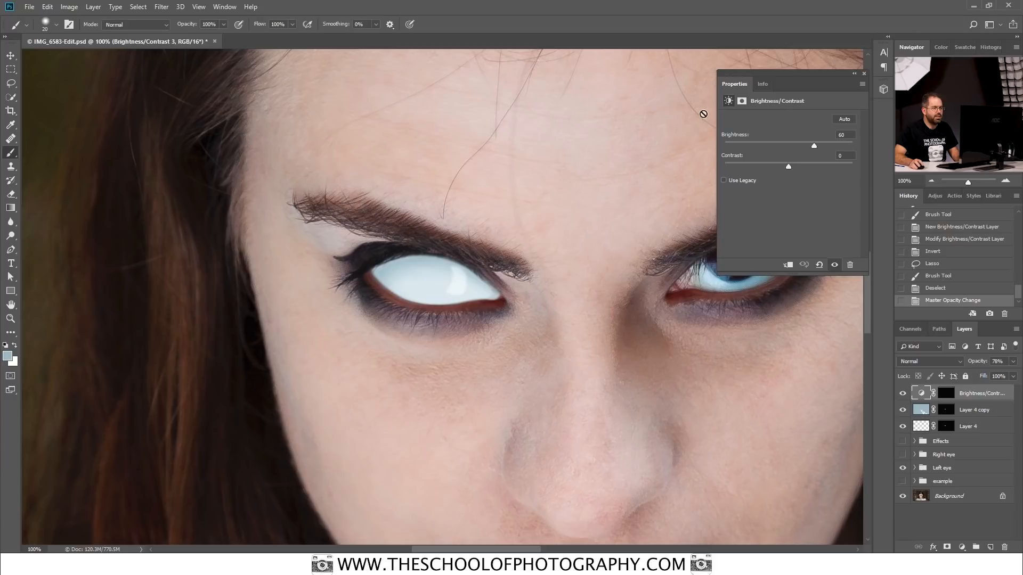
drag(813, 146, 788, 147)
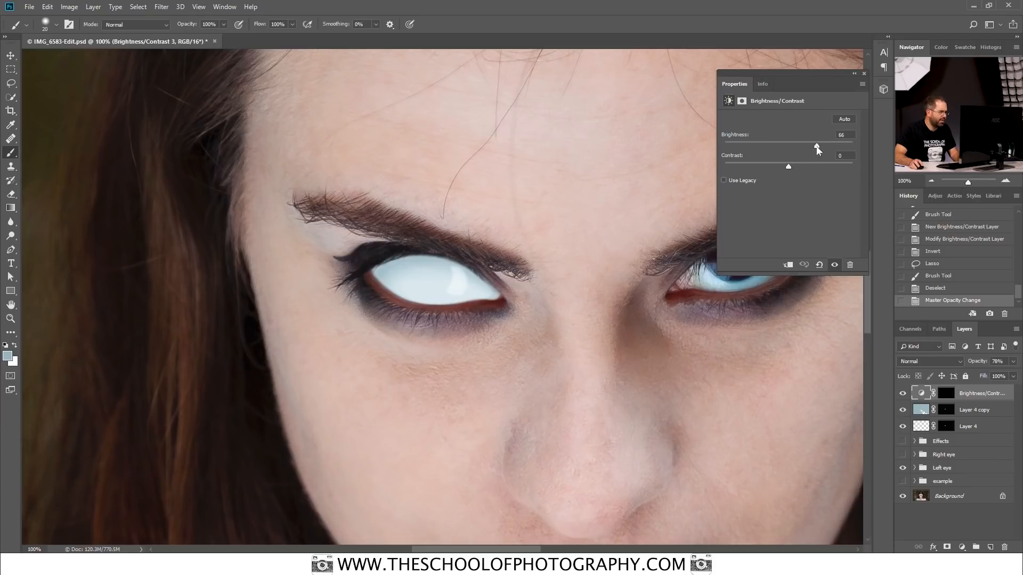
drag(808, 150, 805, 149)
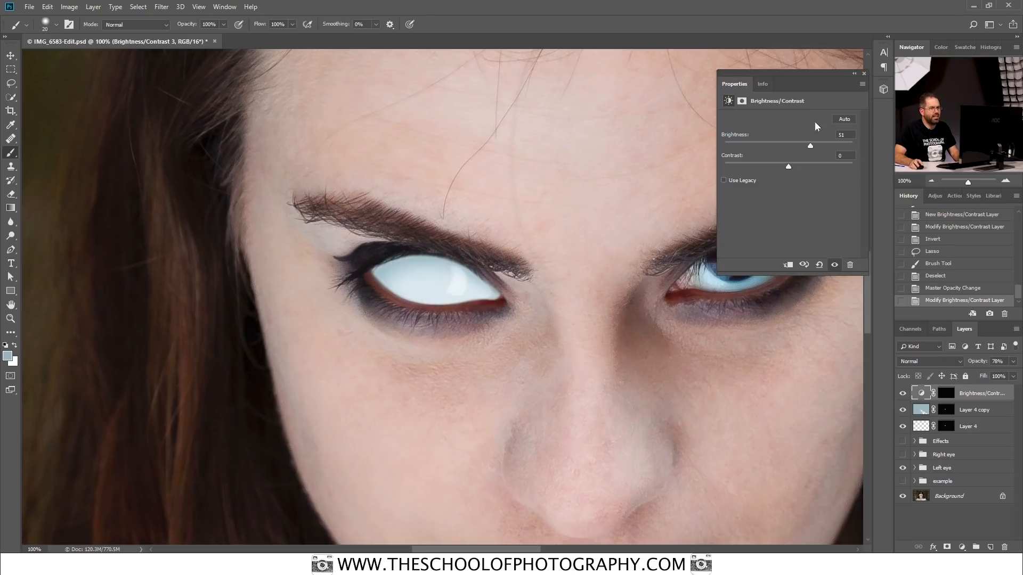
click(864, 73)
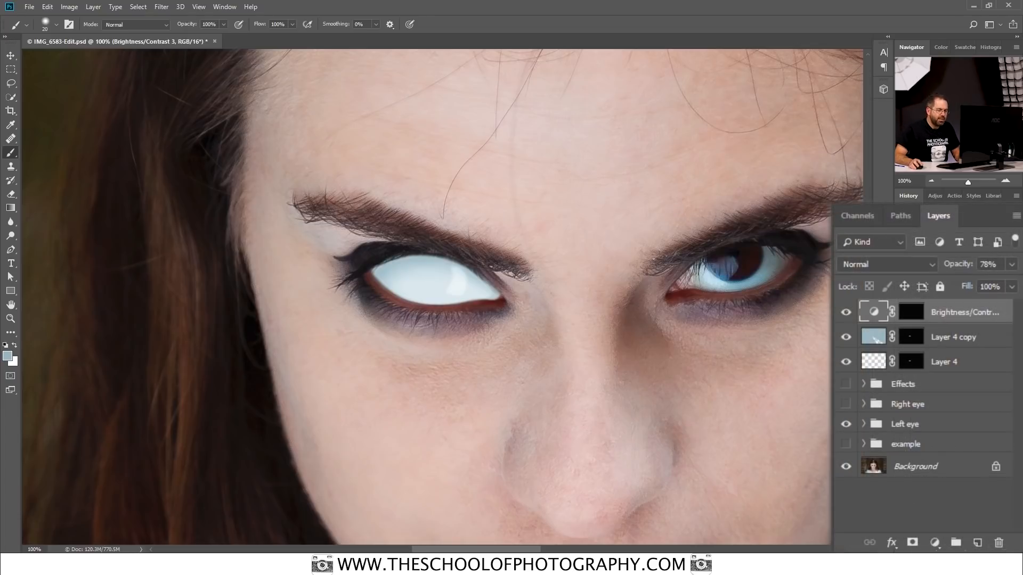
Step: Compare the white eyeball with and without the highlight by toggling the Brightness/Contrast layer's visibility
click(847, 313)
click(847, 314)
click(846, 315)
click(847, 314)
click(846, 315)
click(847, 314)
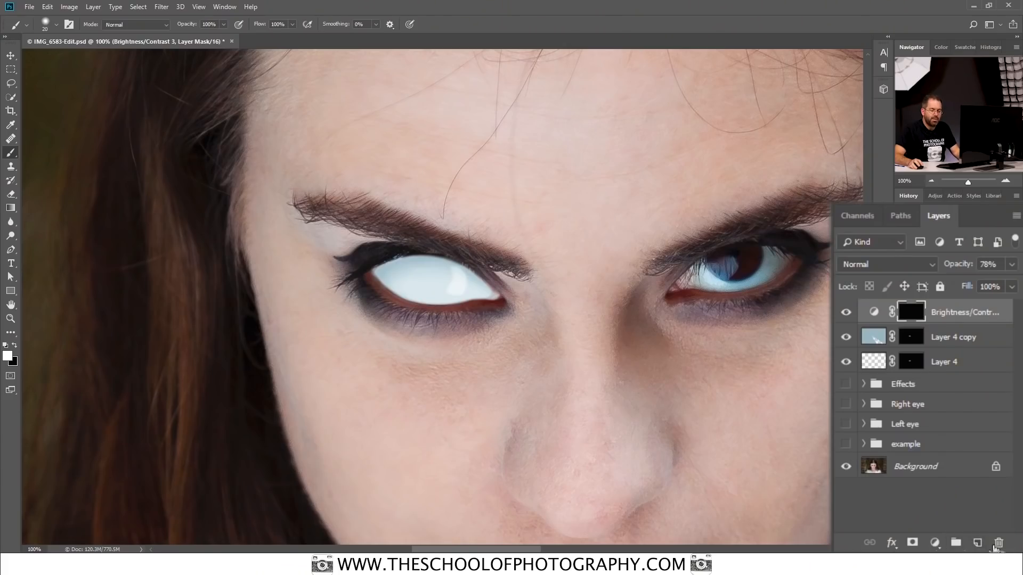
Step: Add an empty layer at the top of the stack, with only it and the Background left visible
click(979, 543)
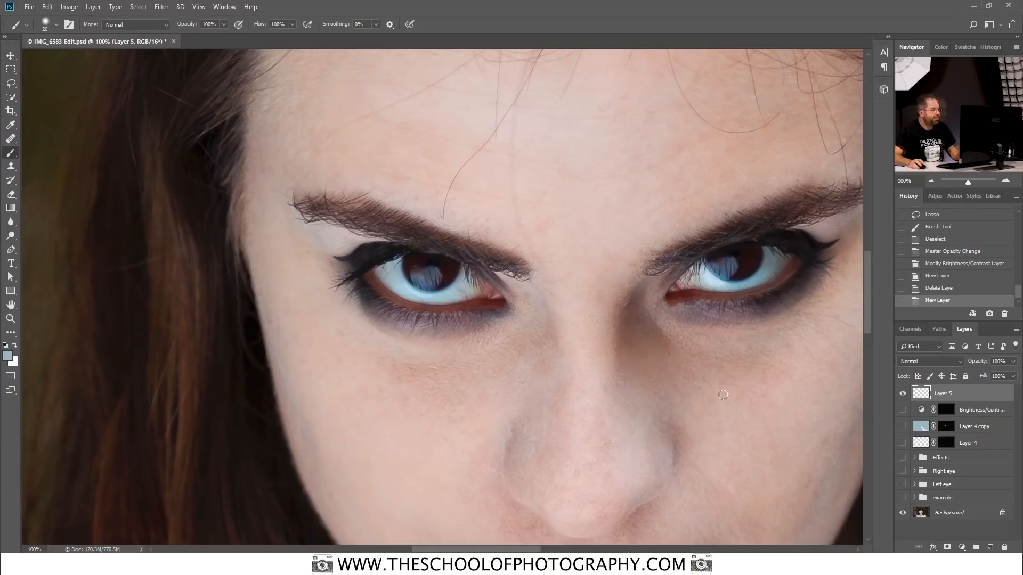
key(ctrl+plus)
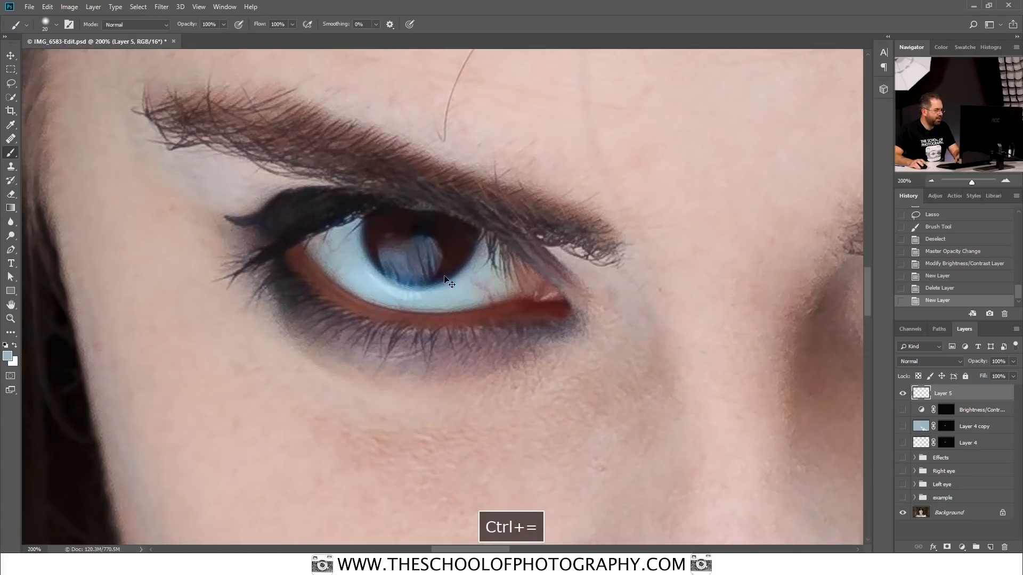
key(space)
drag(429, 252, 525, 300)
key(ctrl+equal)
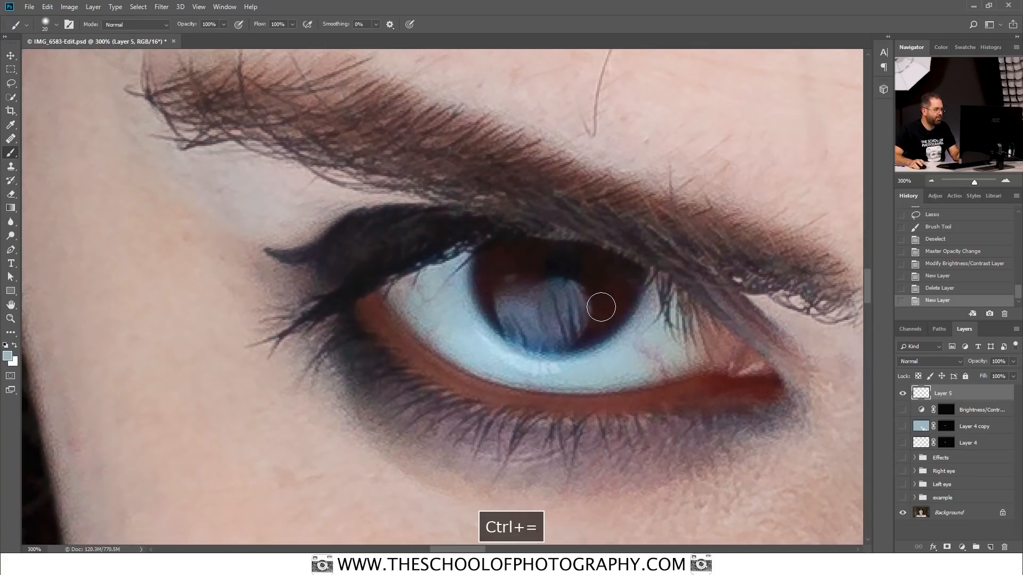
key(space)
drag(598, 301, 537, 293)
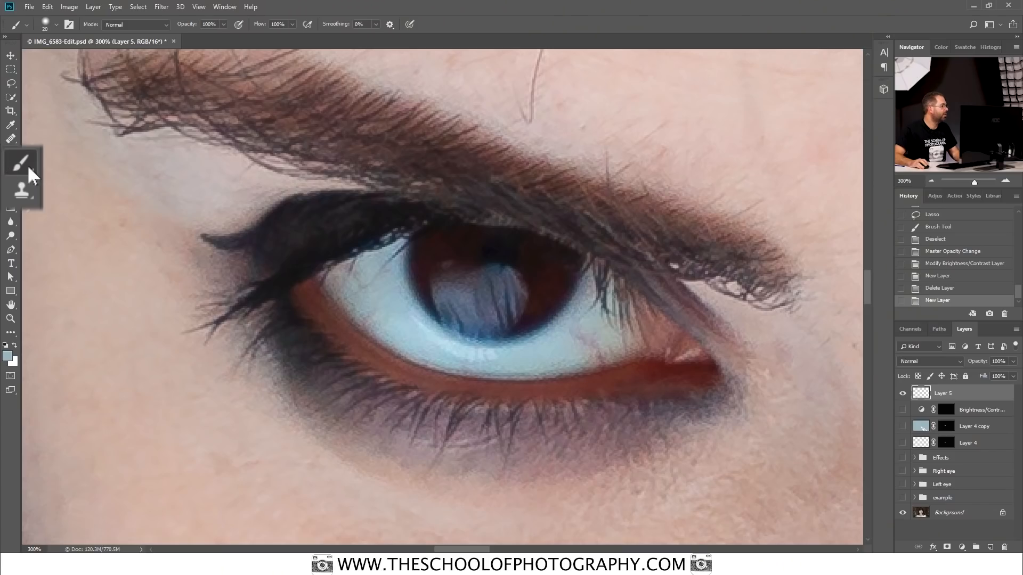
Step: Switch to the Pencil tool and set it to 67% hardness and a 2 px size
click(28, 165)
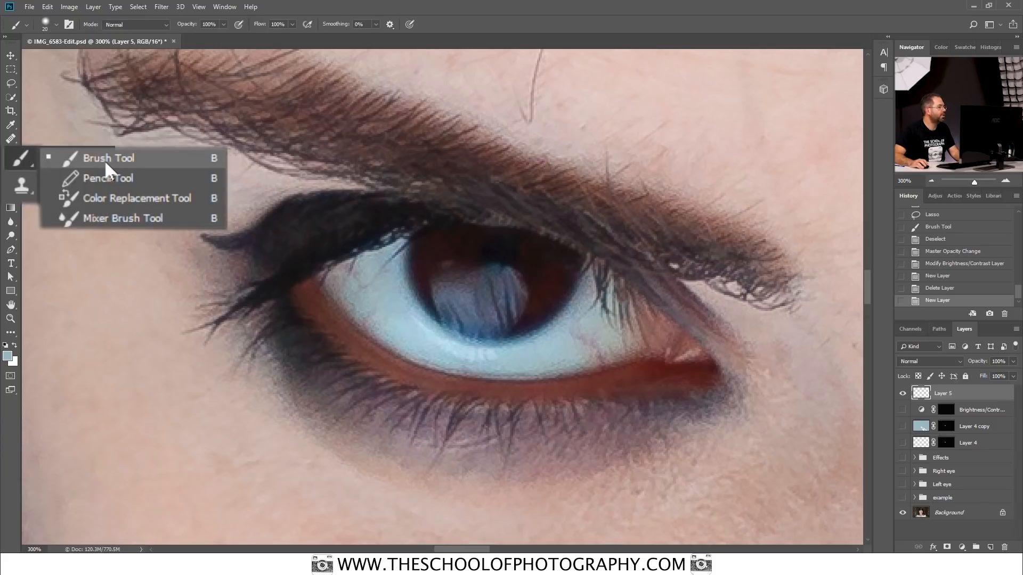
click(116, 177)
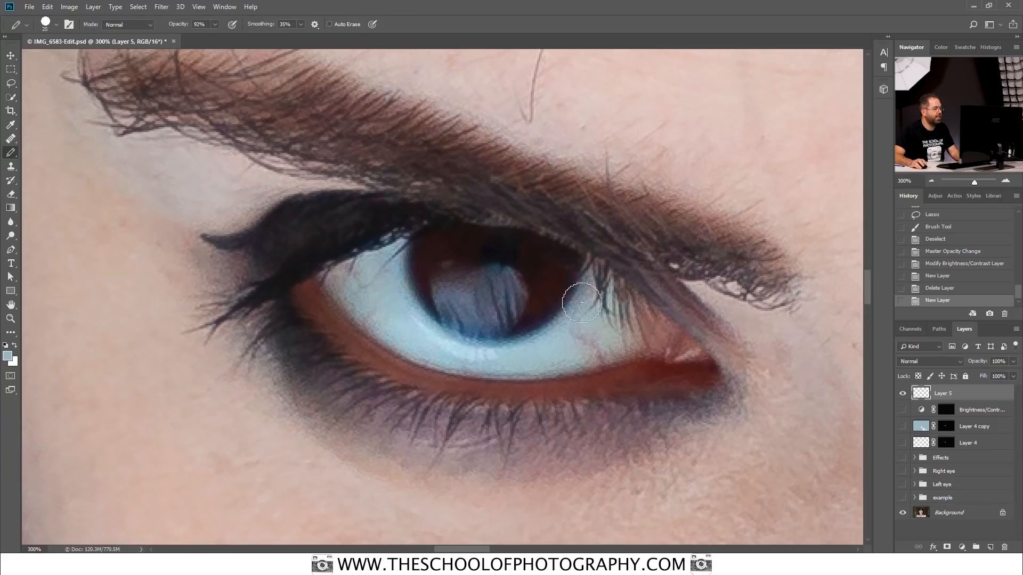
key(bracketleft)
key(bracketleft)
key(bracketleft)
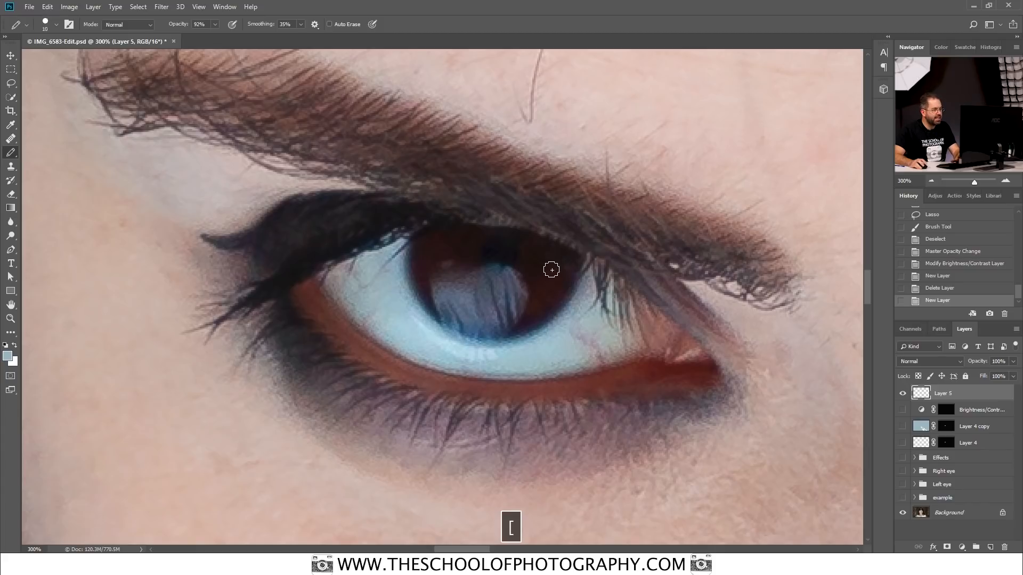
key(bracketright)
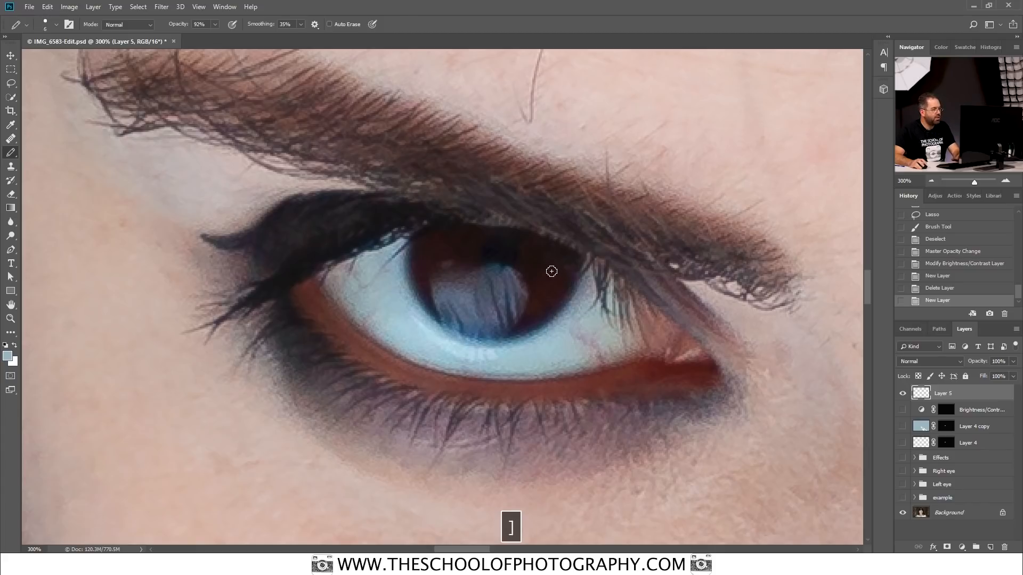
key(bracketleft)
right_click(551, 272)
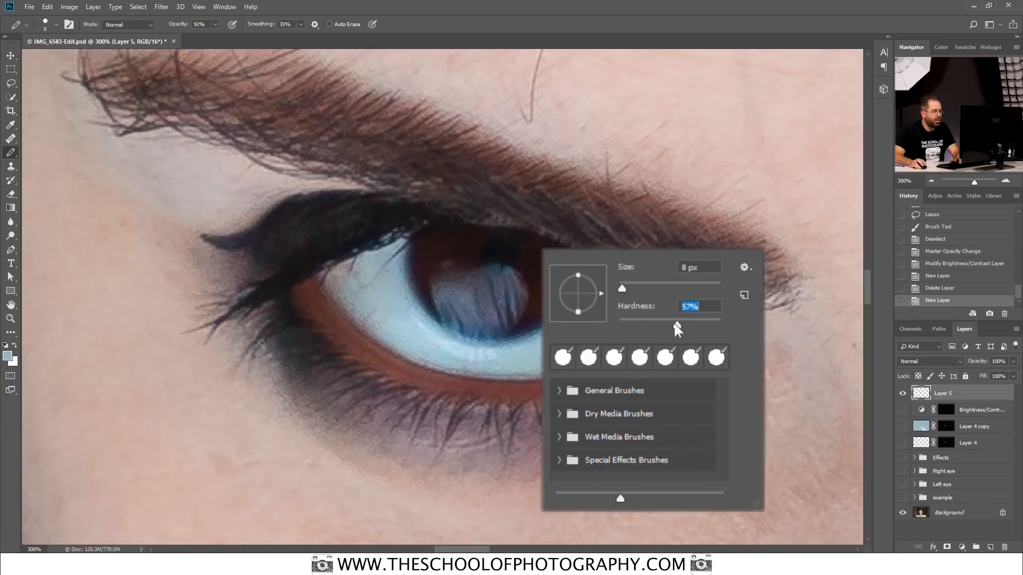
drag(677, 323, 692, 323)
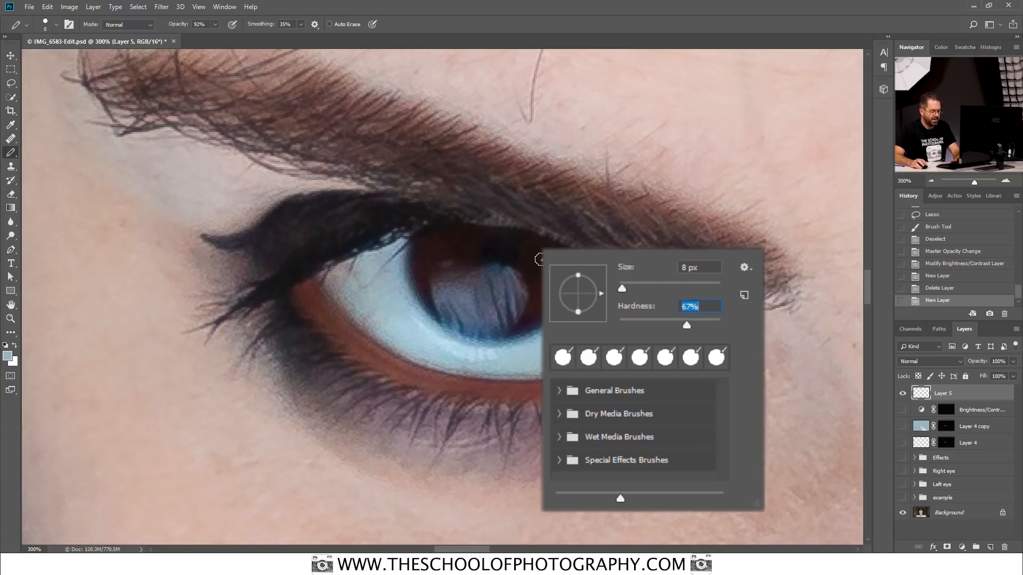
key(Return)
key(bracketleft)
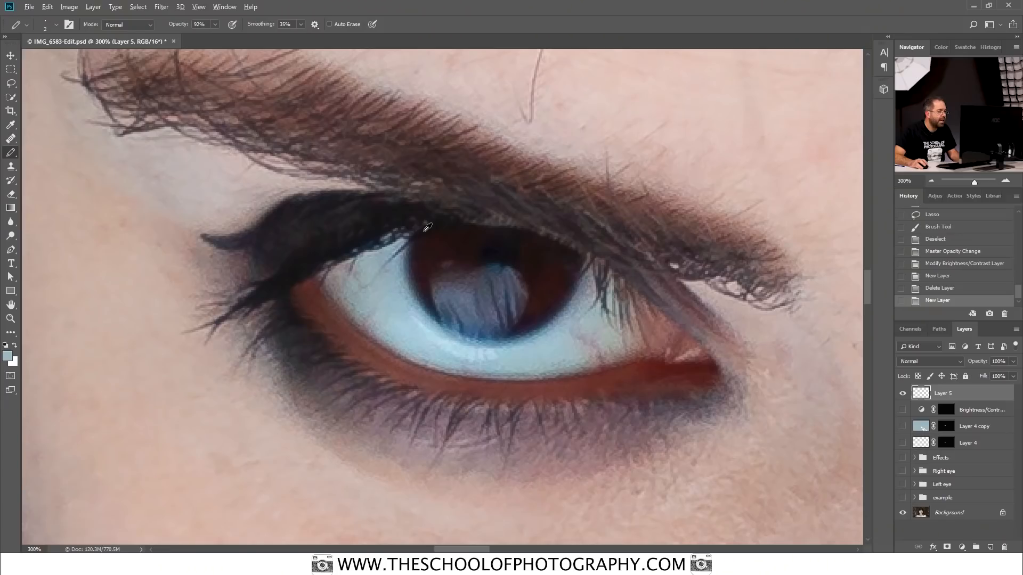
Step: Sample a dark lash colour from the upper eyelid as the foreground colour
alt+click(428, 227)
alt+click(425, 203)
alt+click(352, 149)
alt+click(167, 179)
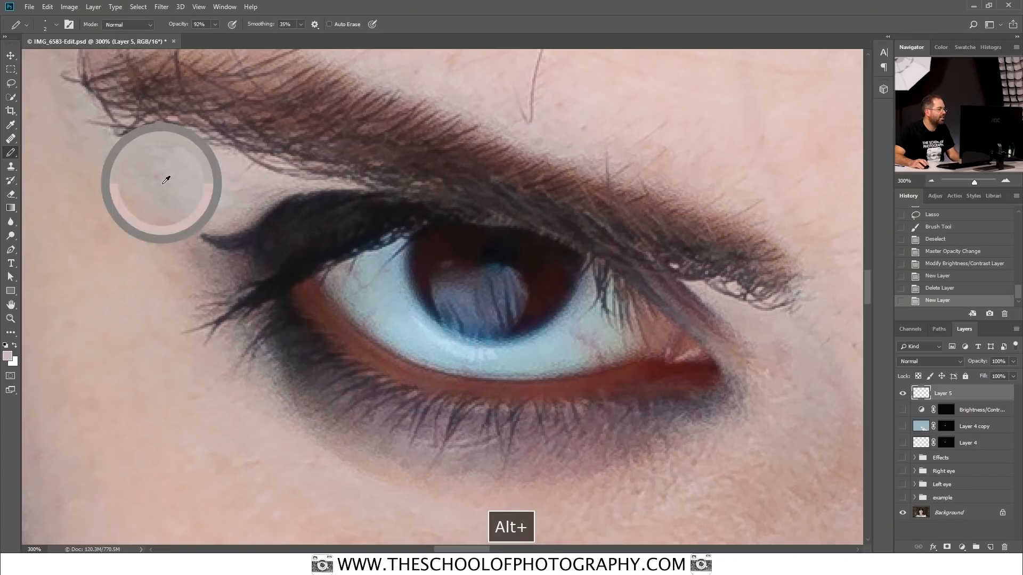
alt+click(262, 241)
alt+click(418, 318)
alt+click(477, 288)
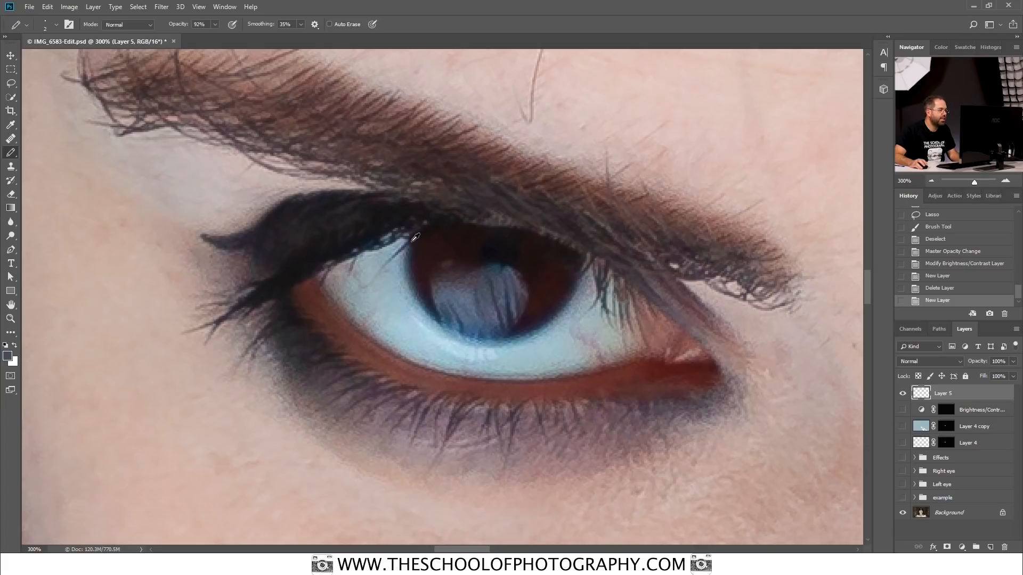
alt+click(418, 233)
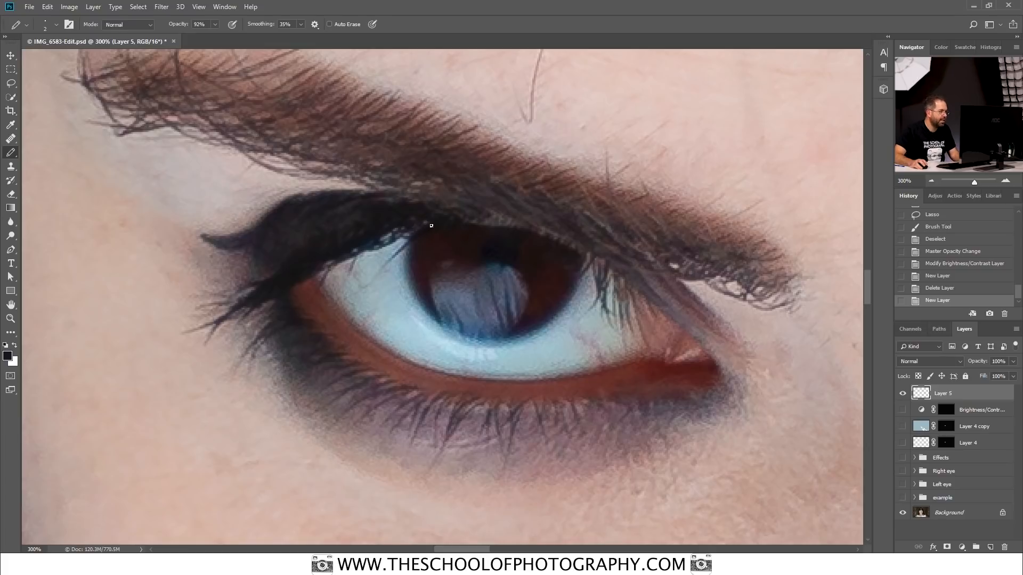
Step: Draw short, slanted dark lashes from the outer part of the upper eyelid down over the white of the eye
drag(380, 272, 382, 270)
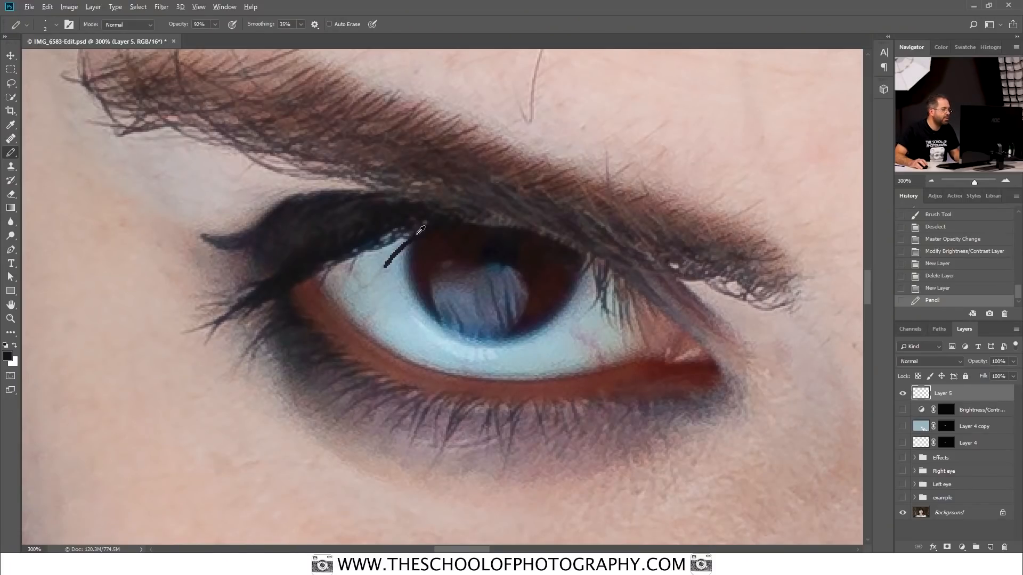
mouse_move(398, 240)
mouse_down()
mouse_move(420, 221)
mouse_move(381, 247)
mouse_move(398, 231)
mouse_up()
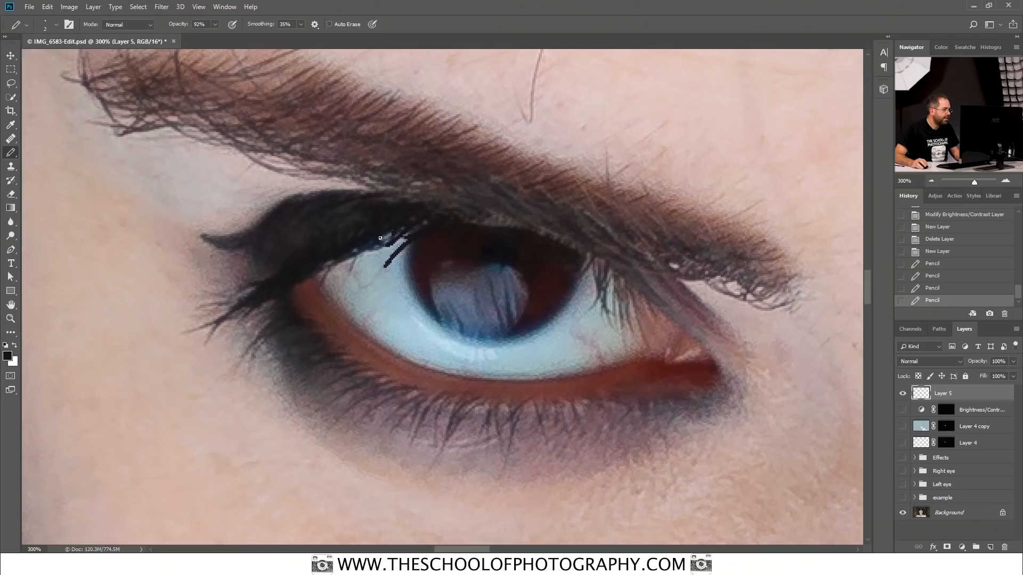
drag(381, 239, 374, 240)
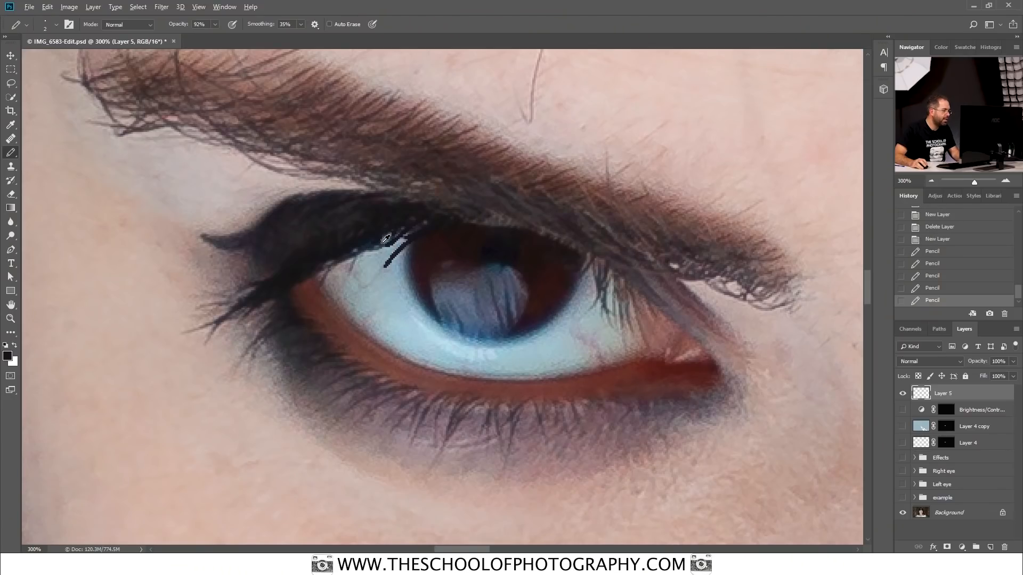
alt+click(386, 241)
click(389, 240)
drag(390, 240, 362, 246)
alt+click(369, 241)
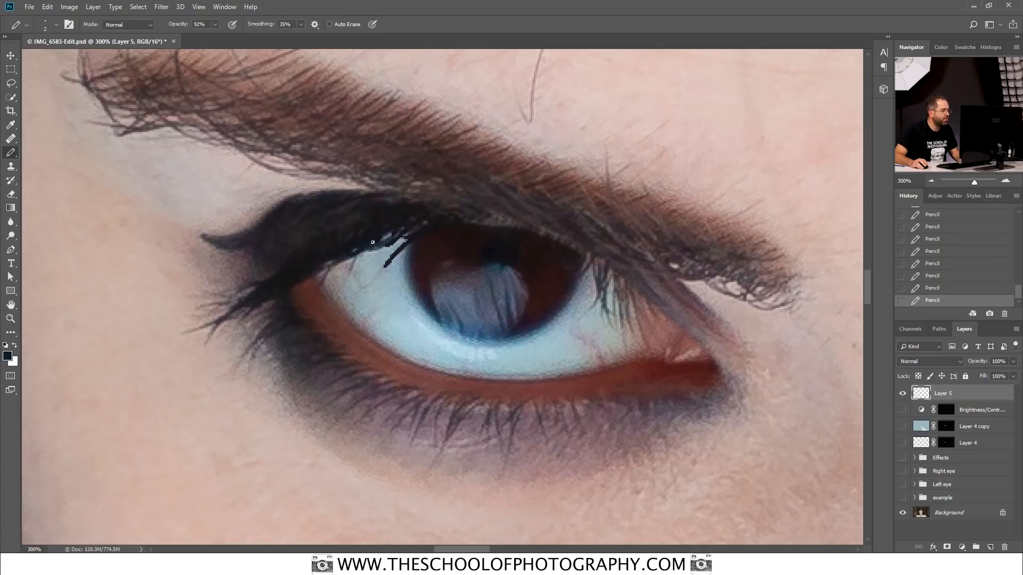
Step: Draw fine 1 px lashes across the iris to the inner corner of the eye, using colour sampled from the lid above the iris
alt+click(468, 226)
drag(468, 226, 445, 240)
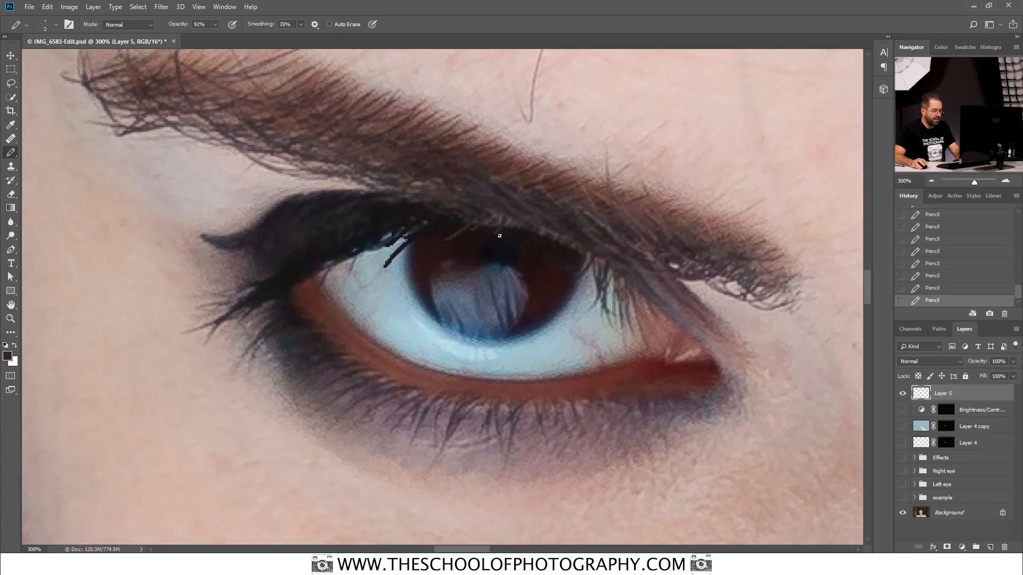
key(bracketleft)
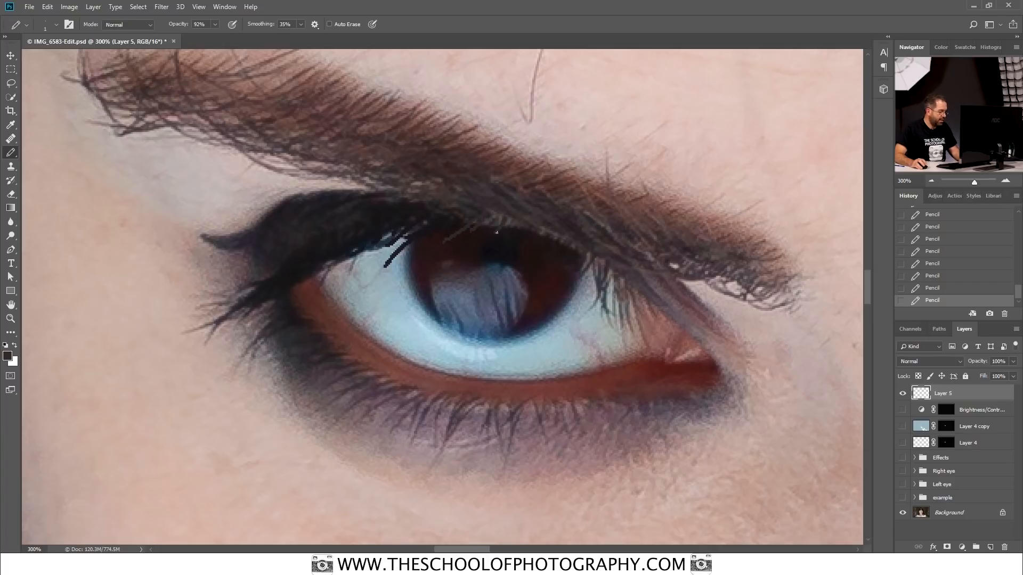
alt+click(605, 274)
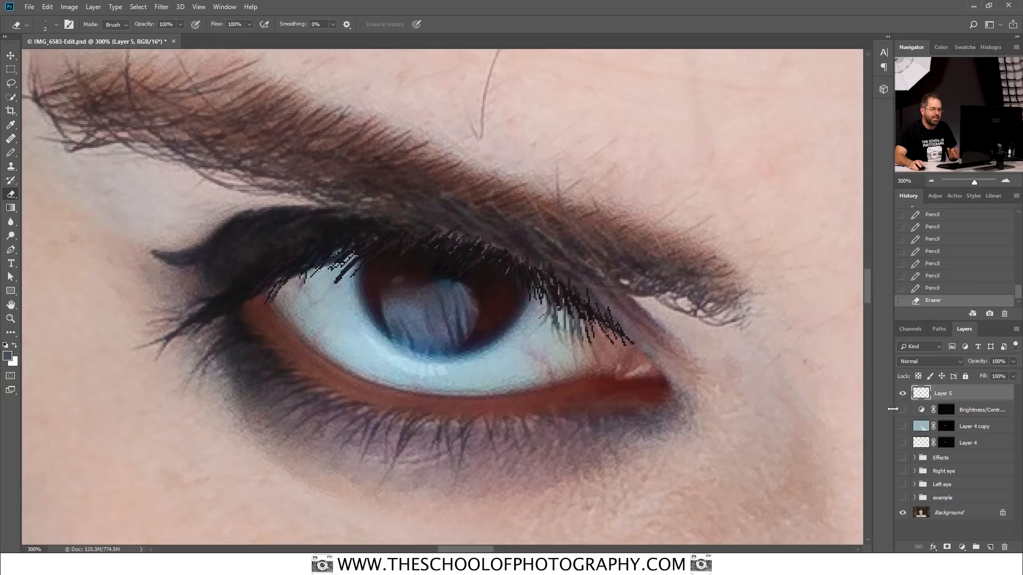
Step: Show the Brightness/Contrast, Layer 4 copy and Layer 4 layers again to check the drawn lashes against the white eye
click(902, 409)
click(901, 425)
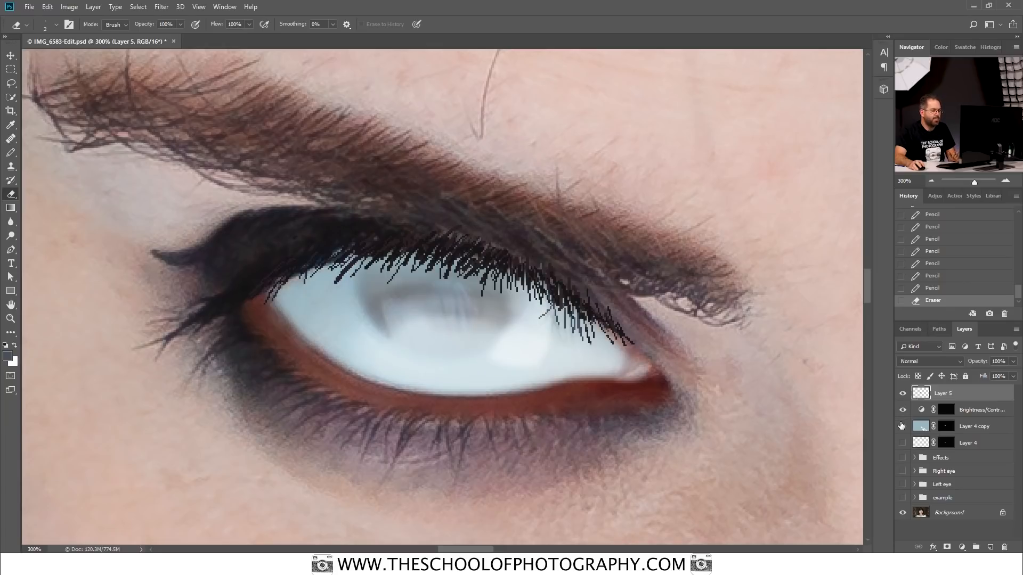
click(903, 442)
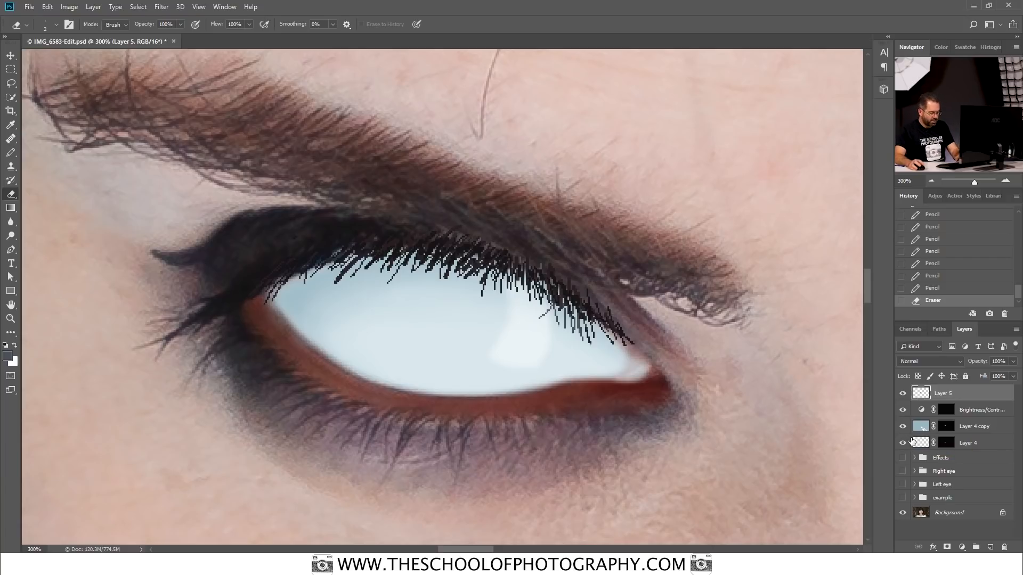
key(ctrl+0)
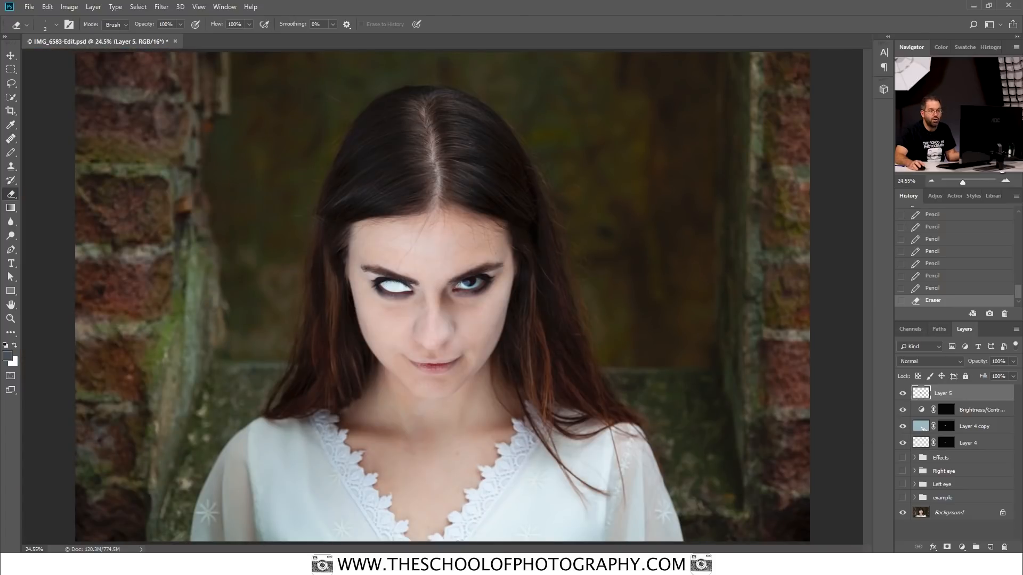
click(1006, 182)
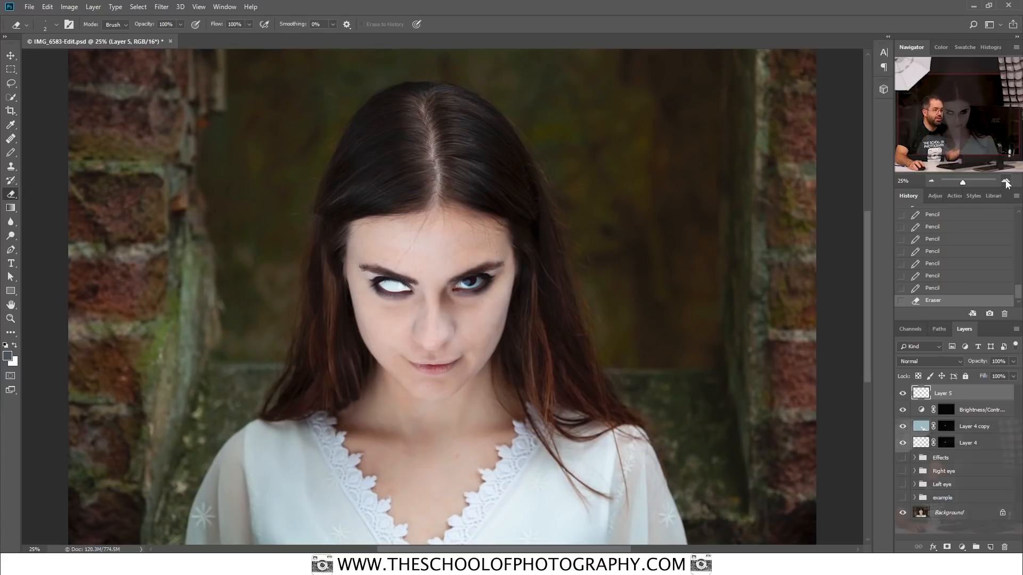
click(1006, 182)
click(1006, 182)
click(1005, 182)
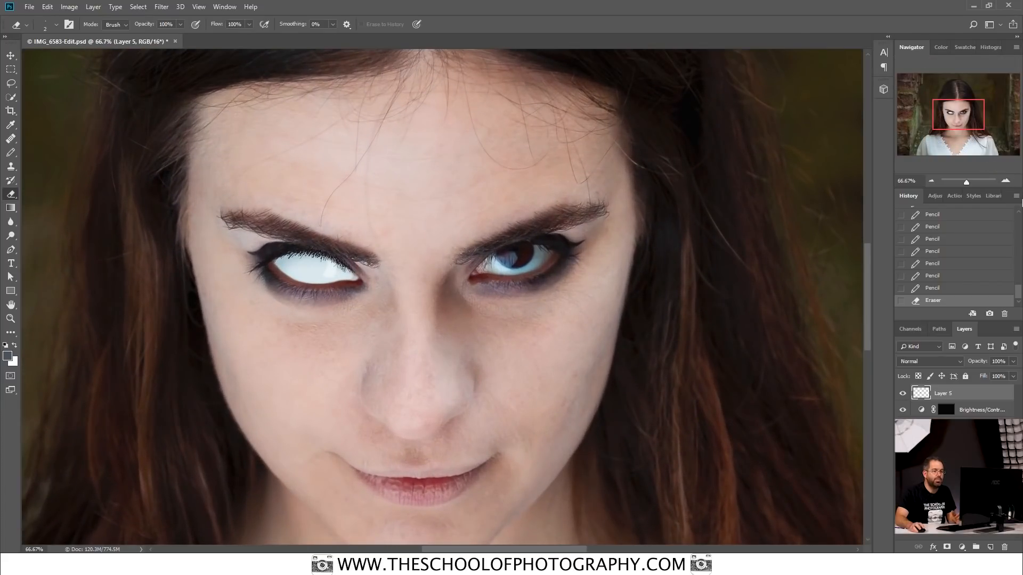
click(1006, 182)
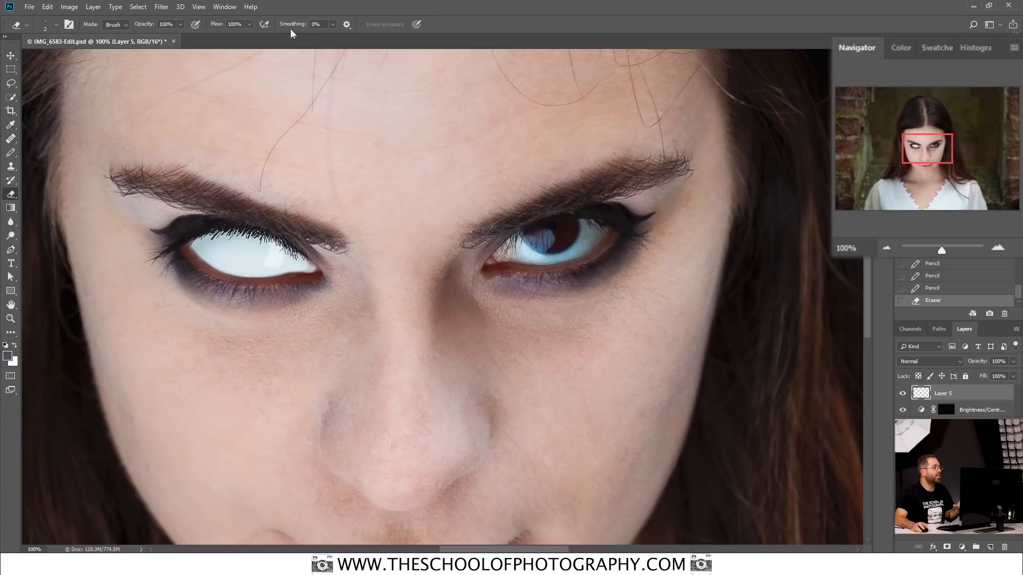
click(222, 7)
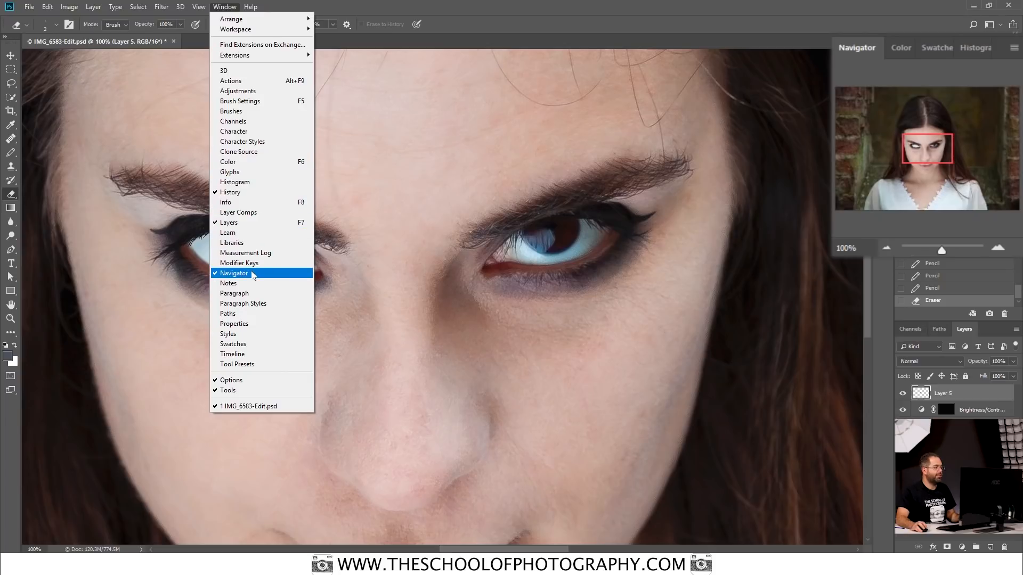
click(456, 5)
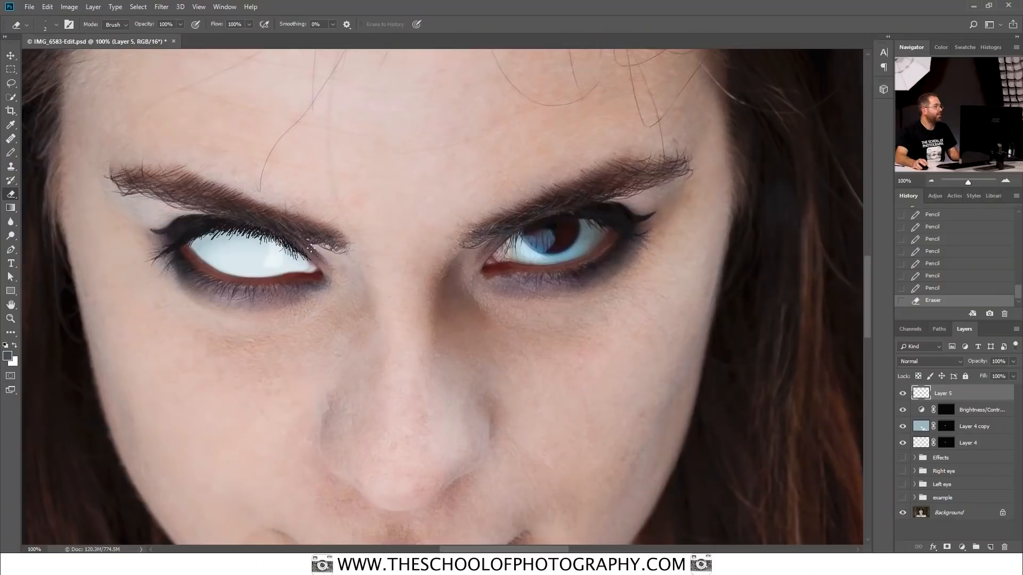
Step: Soften the drawn lashes on Layer 5 with a Gaussian Blur of 0.6 pixels radius
click(161, 7)
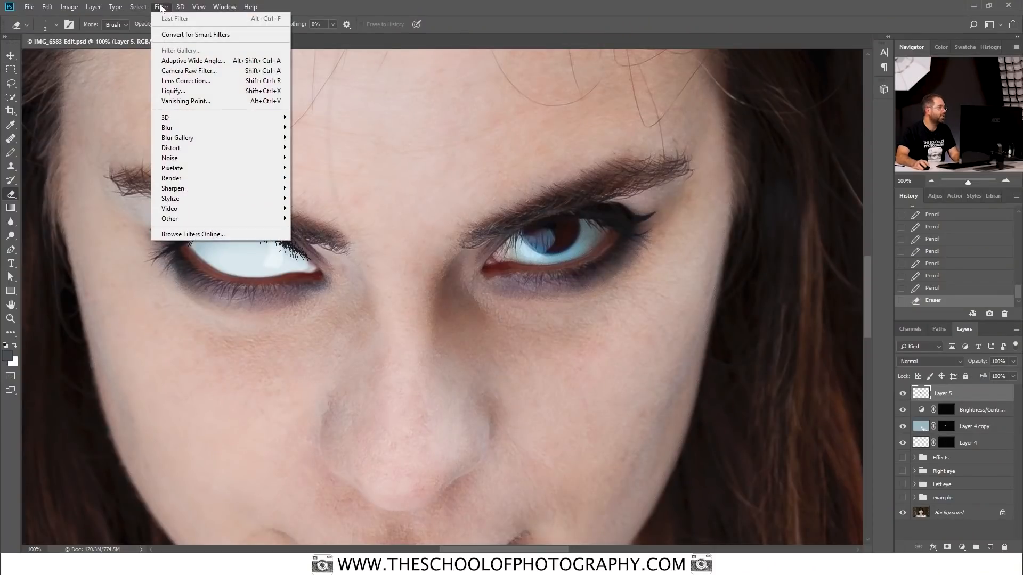
mouse_move(186, 130)
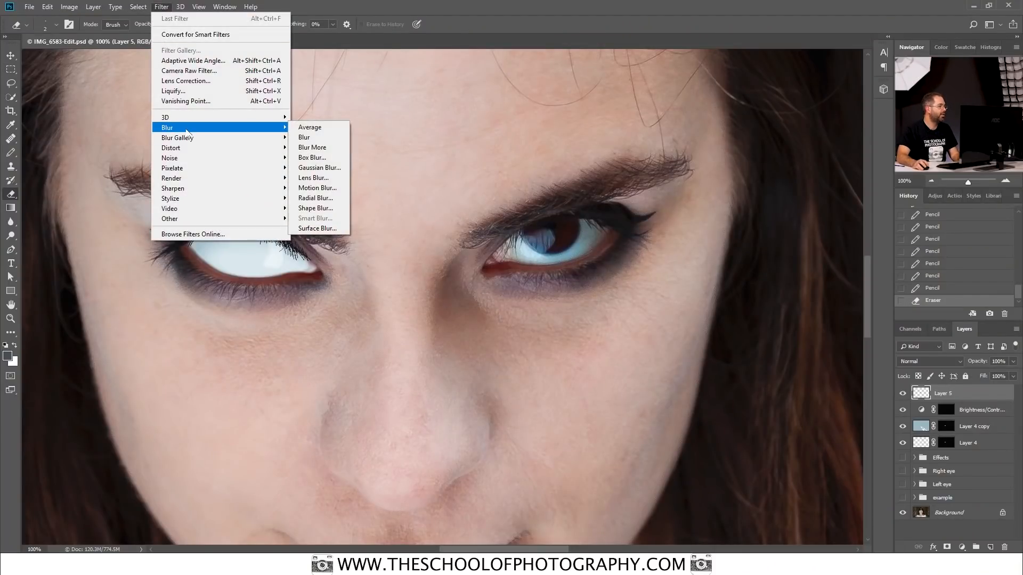
click(318, 167)
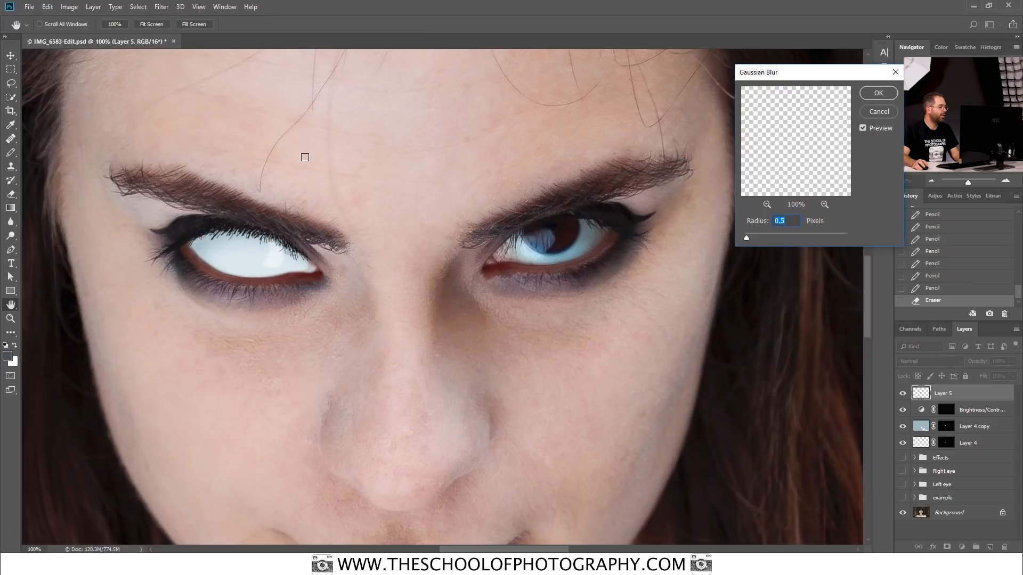
mouse_move(746, 238)
mouse_down()
mouse_move(770, 242)
mouse_move(747, 242)
mouse_up()
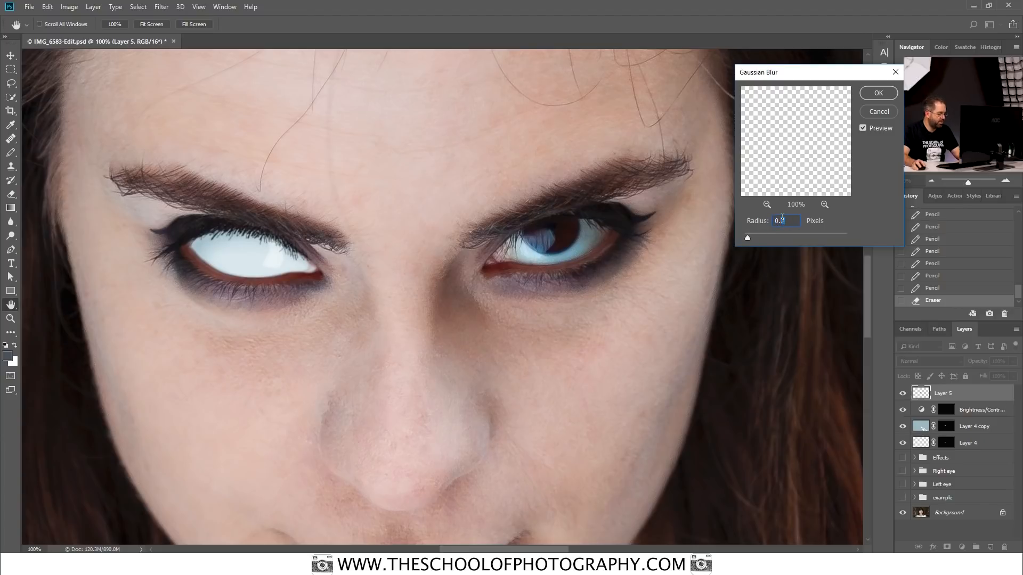
text(6)
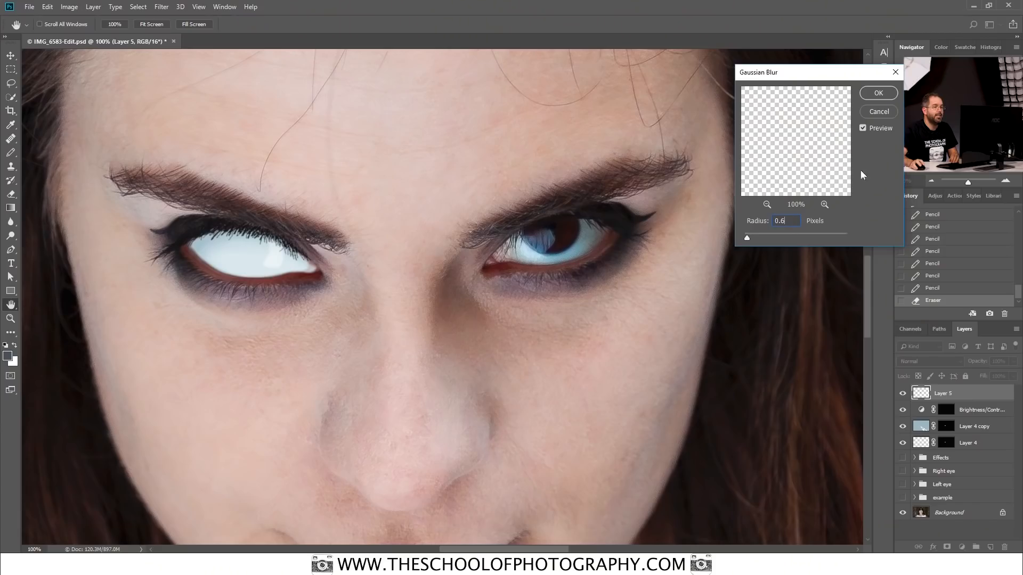
click(879, 94)
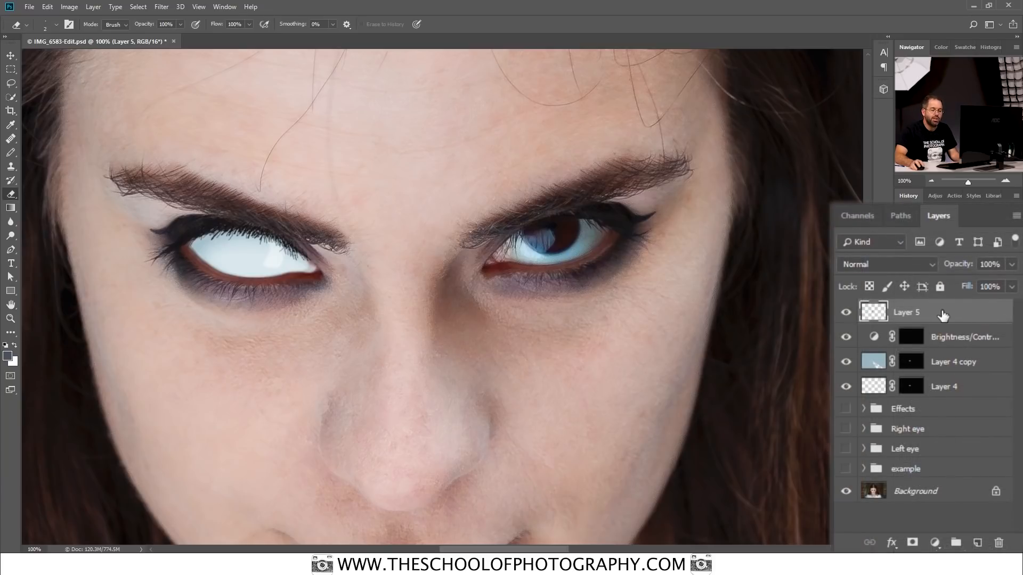
Step: Lower the opacity of the lash layer, Layer 5, to 90%
click(1011, 264)
click(1009, 285)
mouse_move(1006, 282)
mouse_down()
mouse_move(982, 286)
mouse_move(998, 282)
mouse_up()
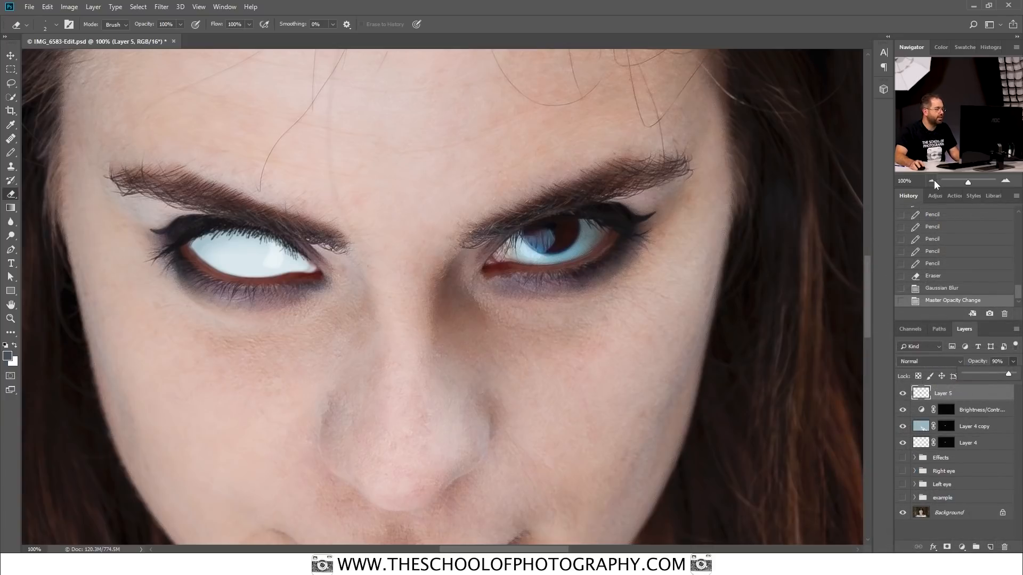
click(932, 180)
click(932, 180)
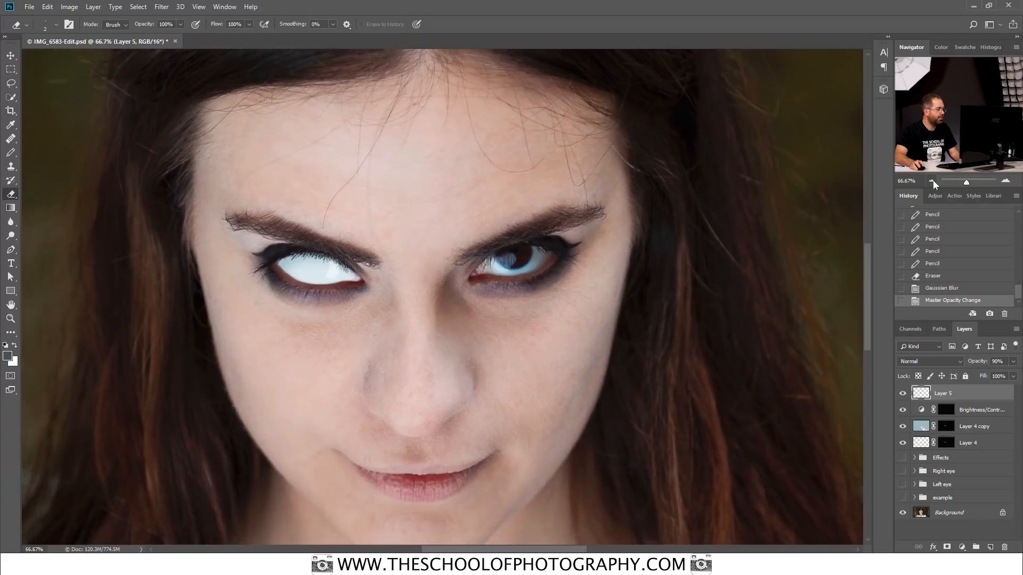
click(932, 180)
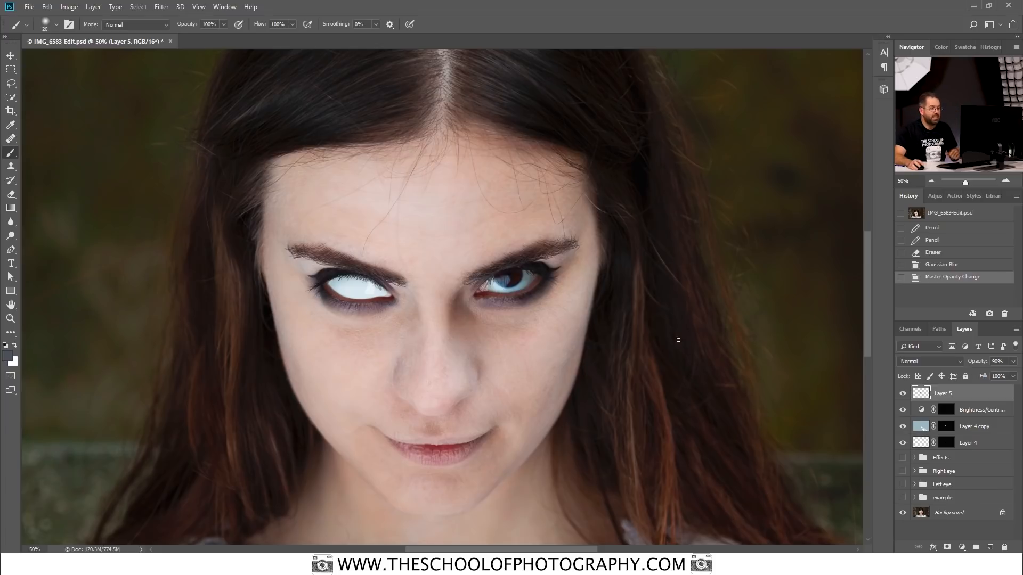
Step: Examine the edge of the white eye up close by hiding and showing Layer 4 copy and Layer 4
key(ctrl+equal)
key(ctrl+equal)
key(ctrl+equal)
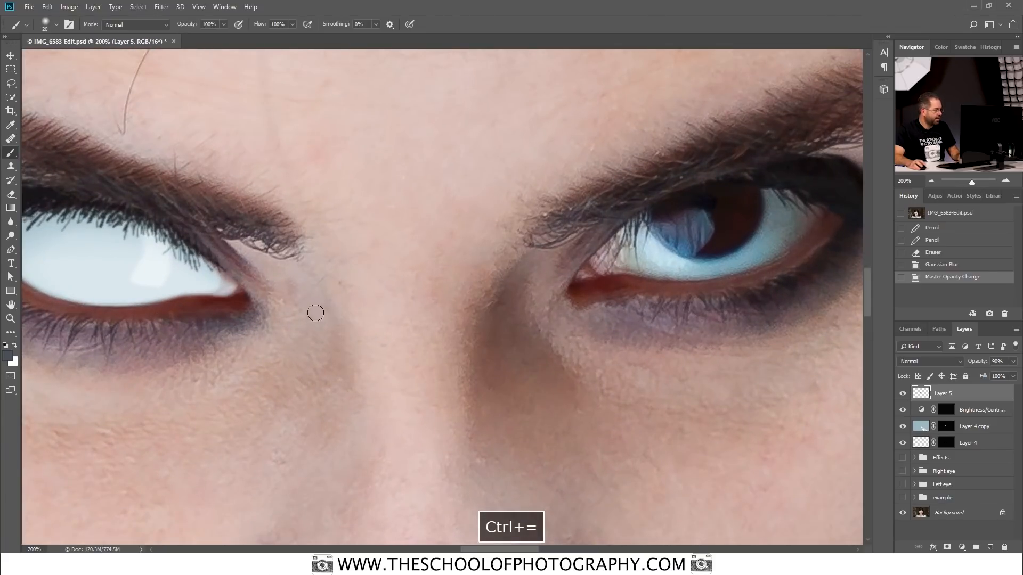
key(space)
drag(176, 324, 589, 357)
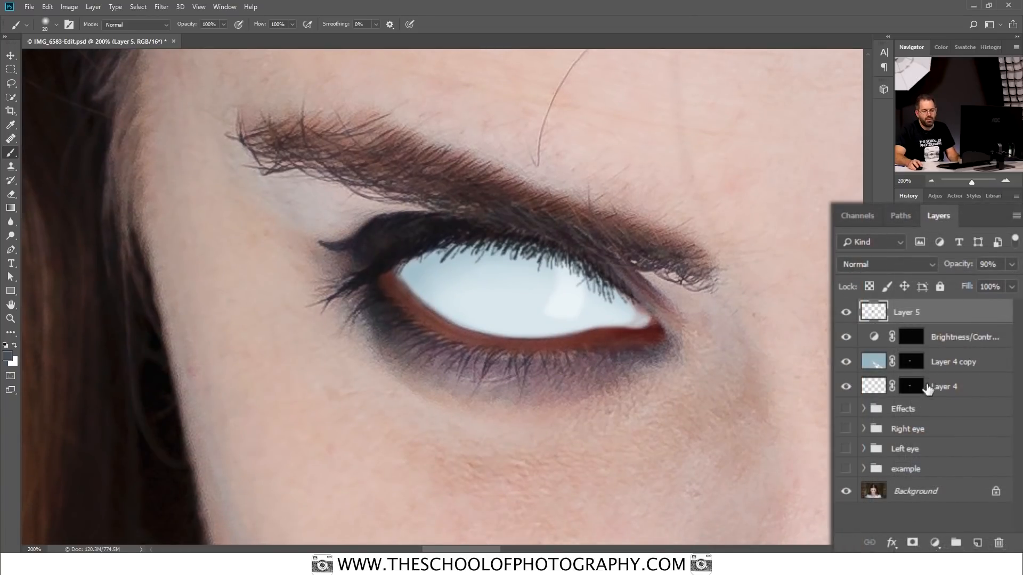
click(847, 362)
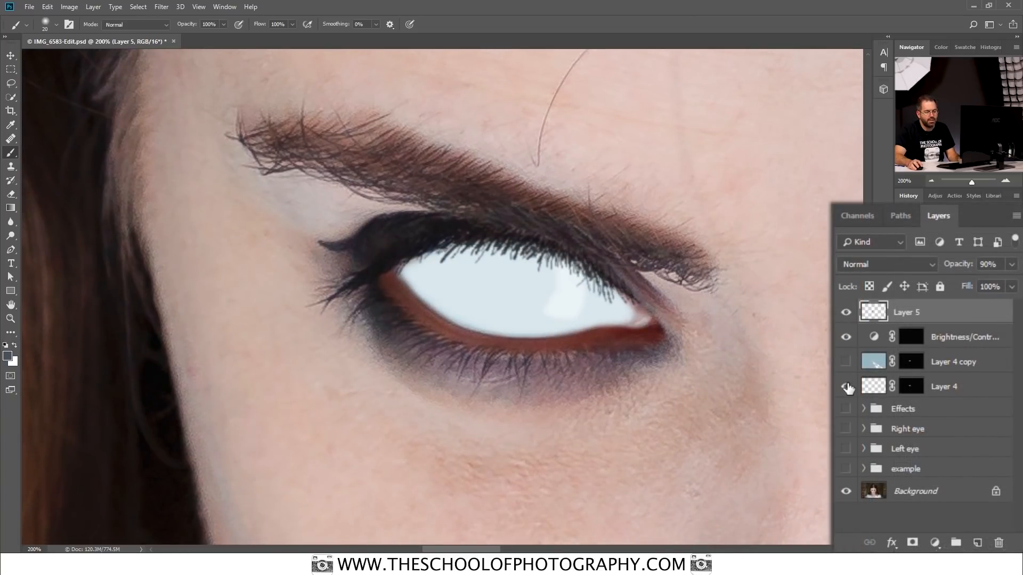
click(846, 387)
click(847, 386)
click(846, 362)
click(846, 362)
click(845, 362)
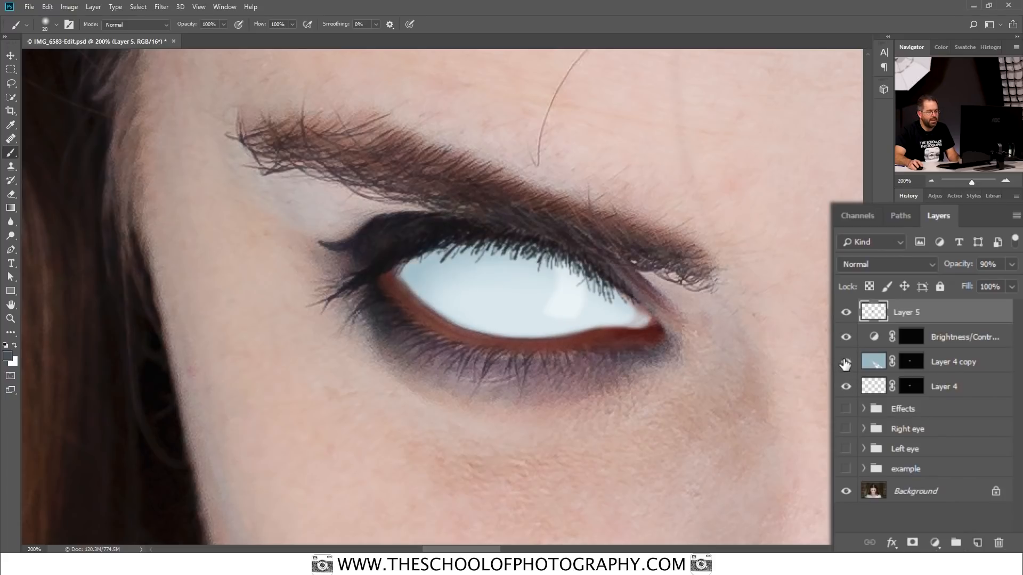
click(846, 387)
click(846, 387)
click(845, 387)
click(845, 386)
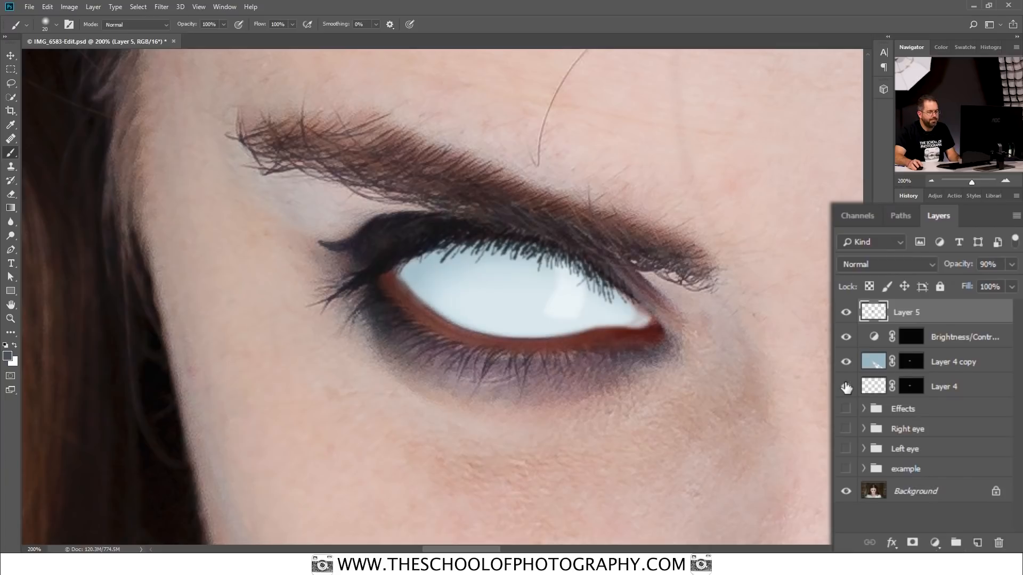
Step: Target Layer 4's mask and set up a soft black 20 px brush with 13% opacity and 0% hardness
click(914, 389)
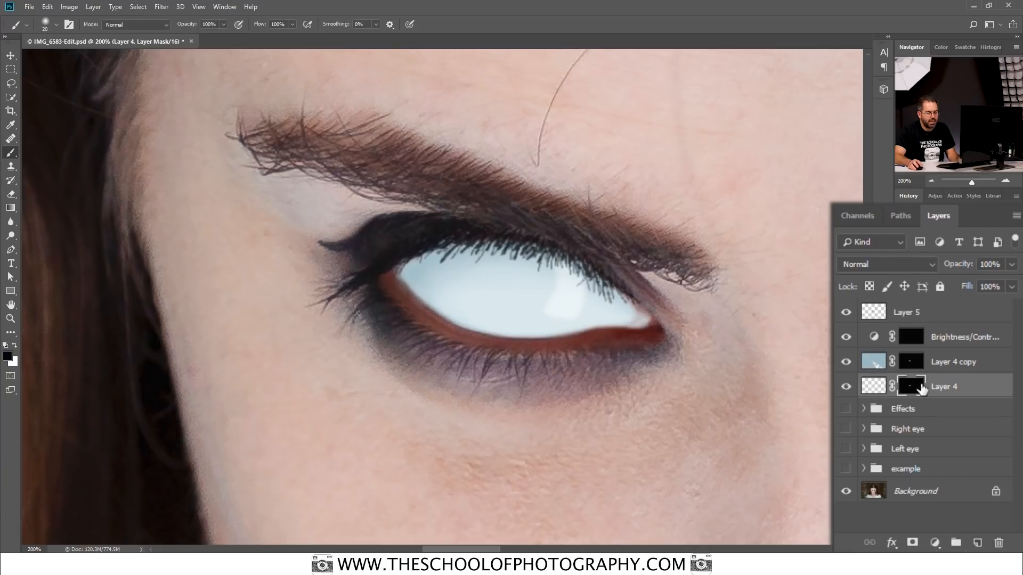
right_click(13, 157)
click(50, 155)
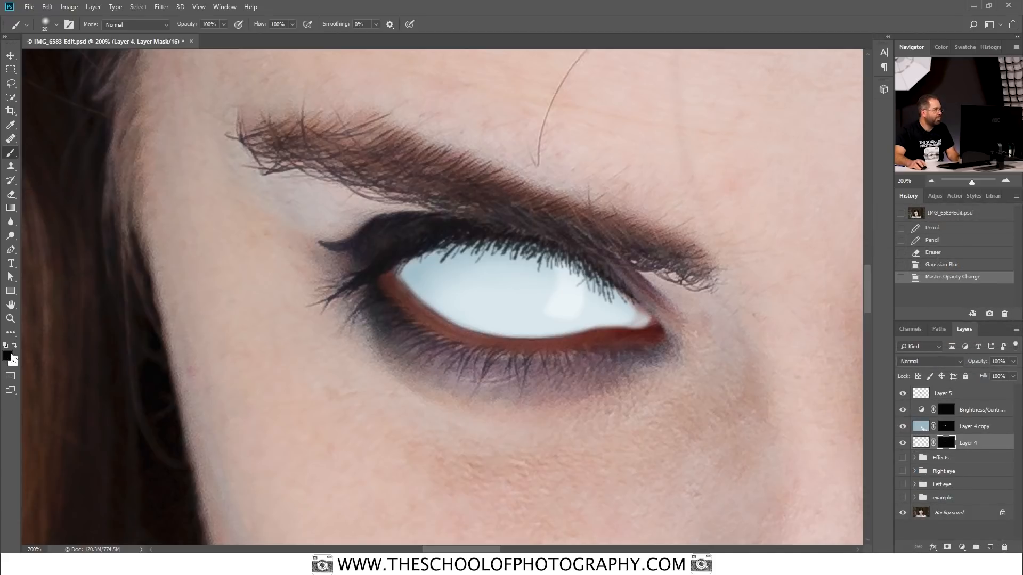
click(224, 24)
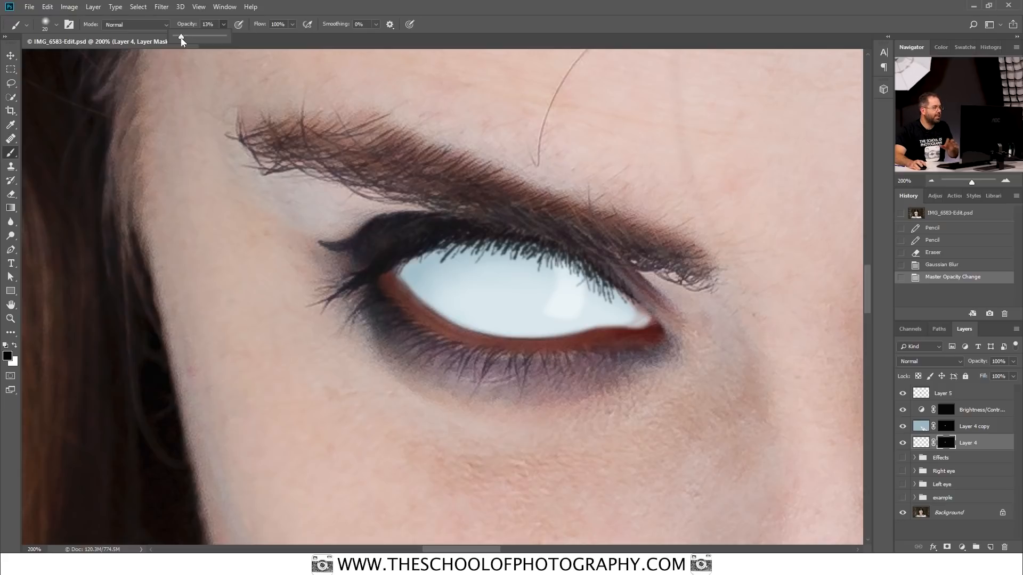
click(55, 24)
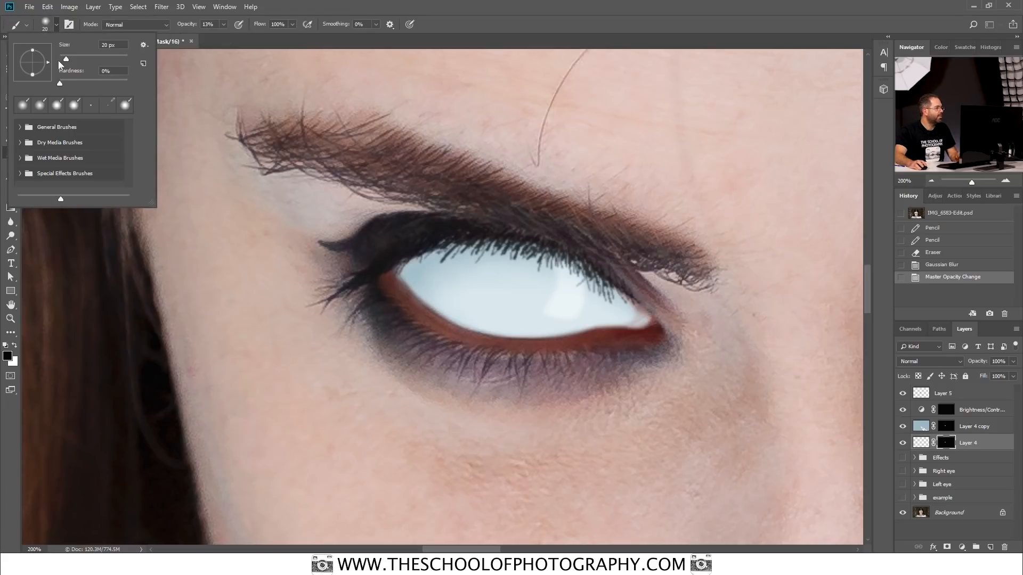
mouse_move(62, 83)
mouse_down()
mouse_move(75, 84)
mouse_move(51, 85)
mouse_up()
Step: Soften the white eye's edge along the lower lid by painting black on the masks of Layer 4 and Layer 4 copy
click(403, 293)
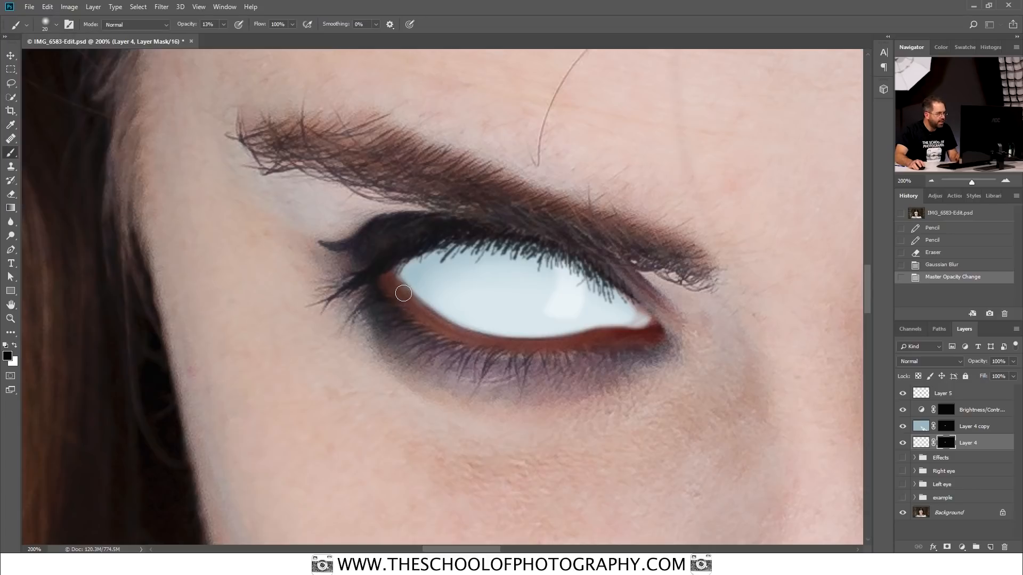
mouse_move(415, 307)
mouse_down()
mouse_move(451, 332)
mouse_move(408, 307)
mouse_move(478, 337)
mouse_move(432, 320)
mouse_move(520, 337)
mouse_move(457, 337)
mouse_move(597, 341)
mouse_move(539, 342)
mouse_up()
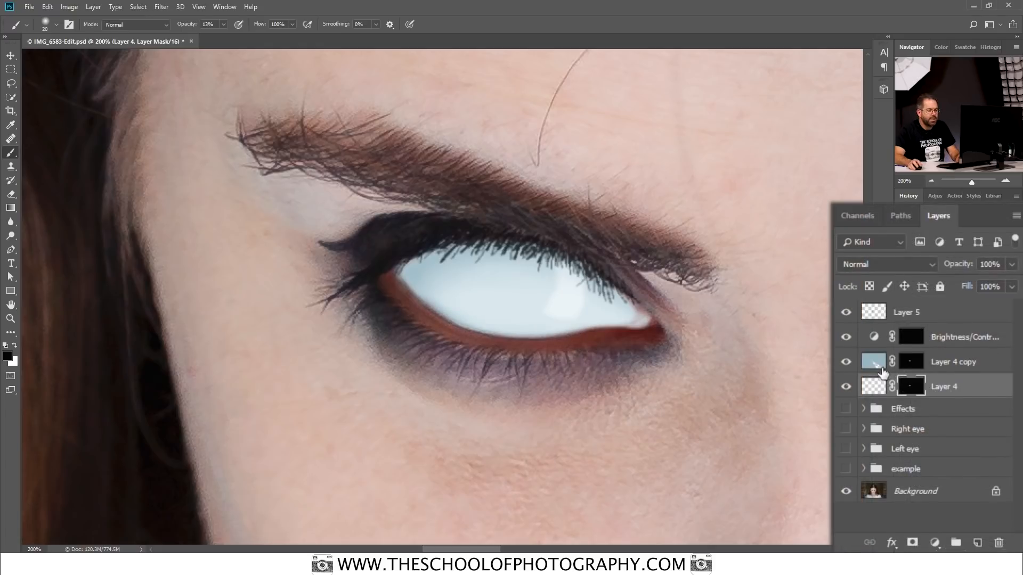
click(913, 364)
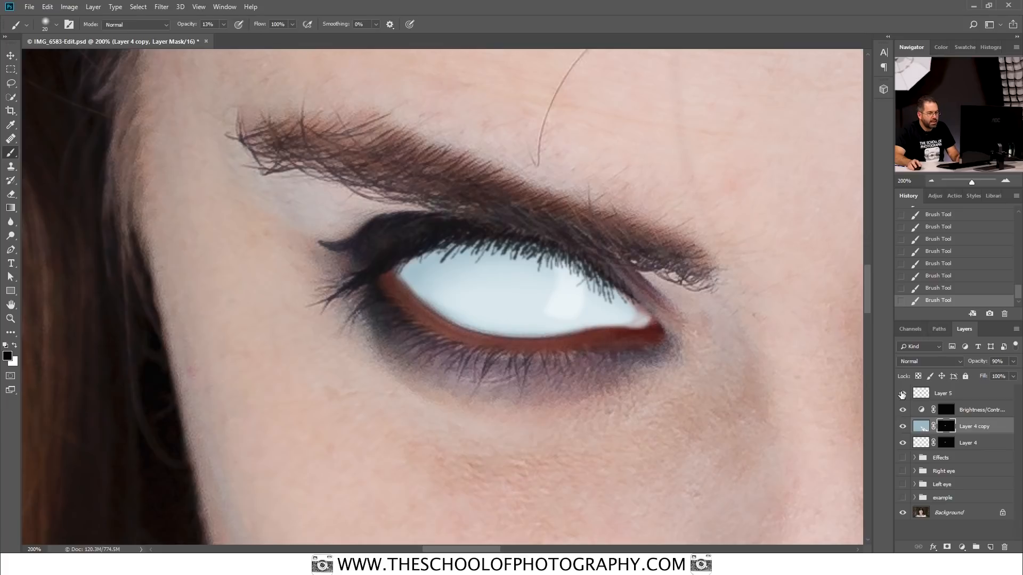
click(948, 442)
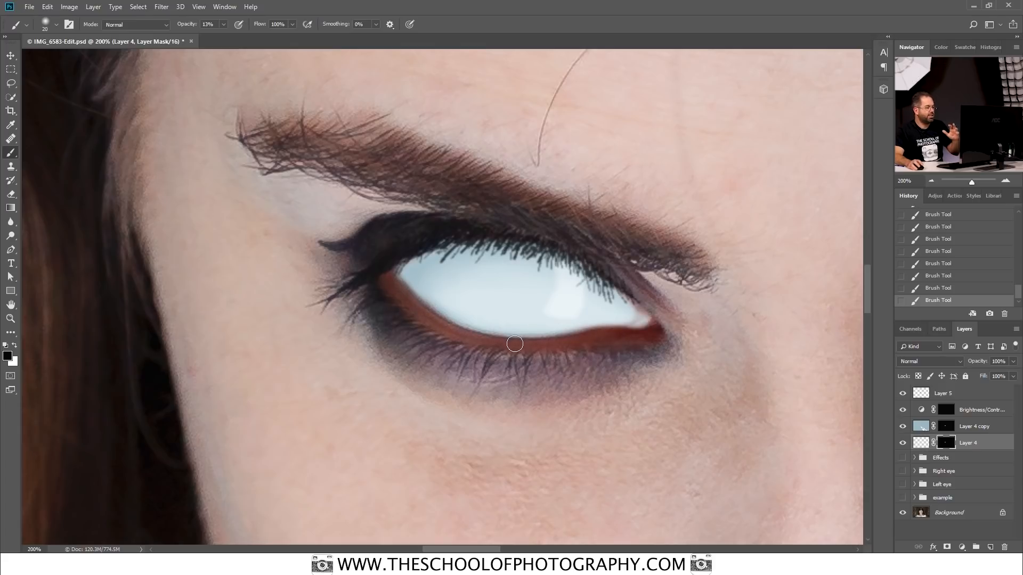
Step: Show the Right eye group and view both white eyes with the whole portrait fitted on screen
click(931, 180)
click(932, 180)
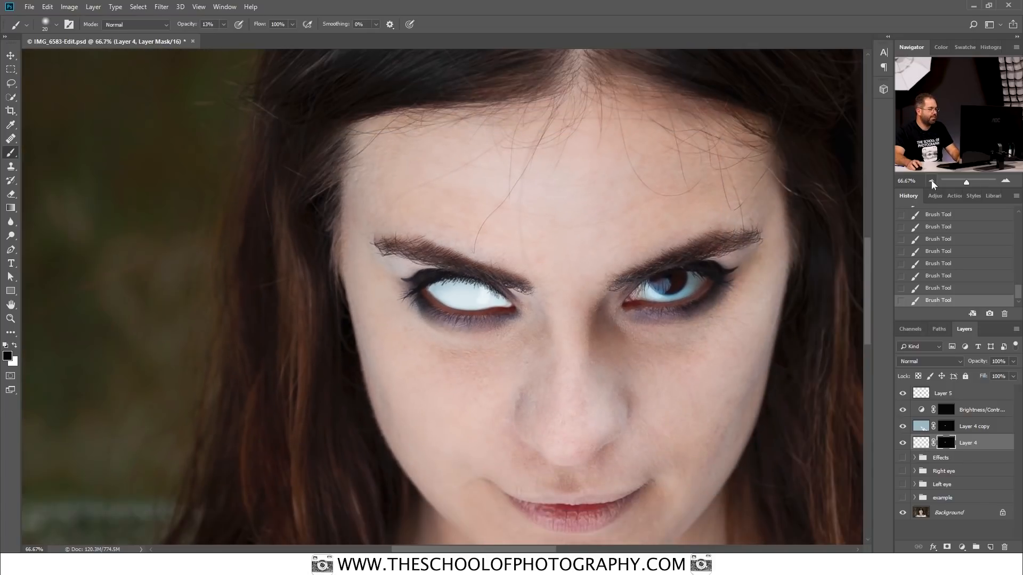
click(932, 180)
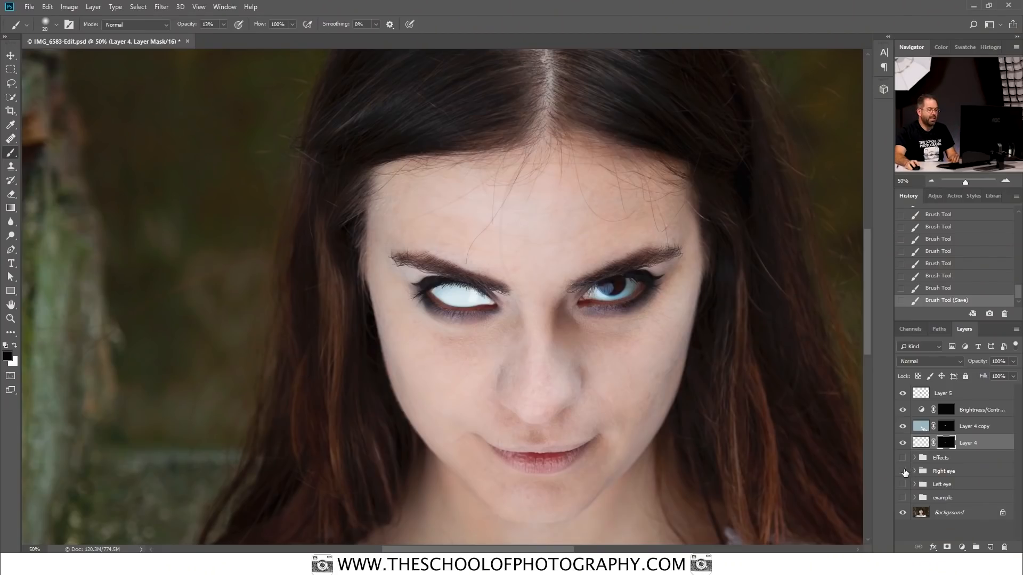
click(902, 471)
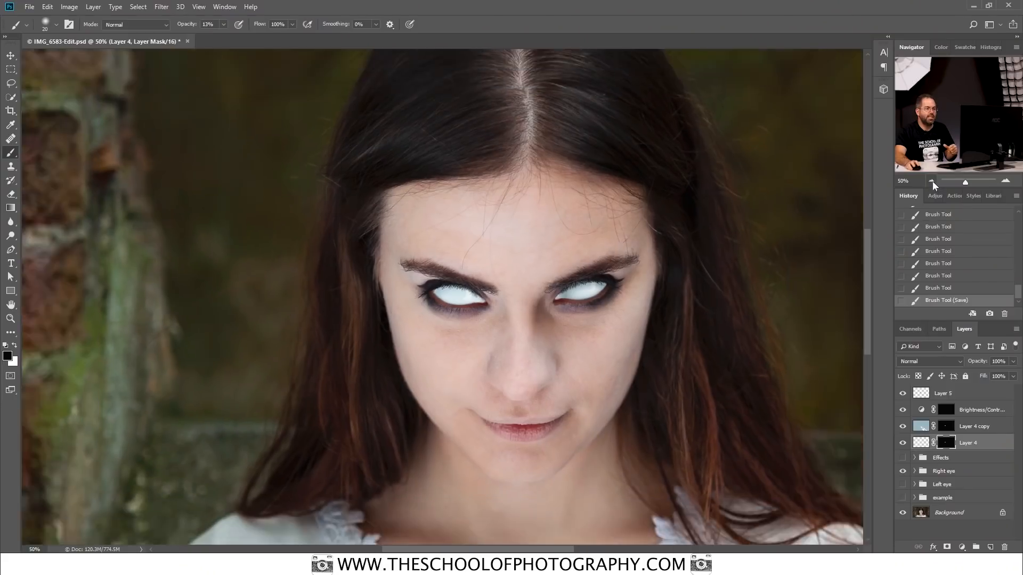
click(933, 181)
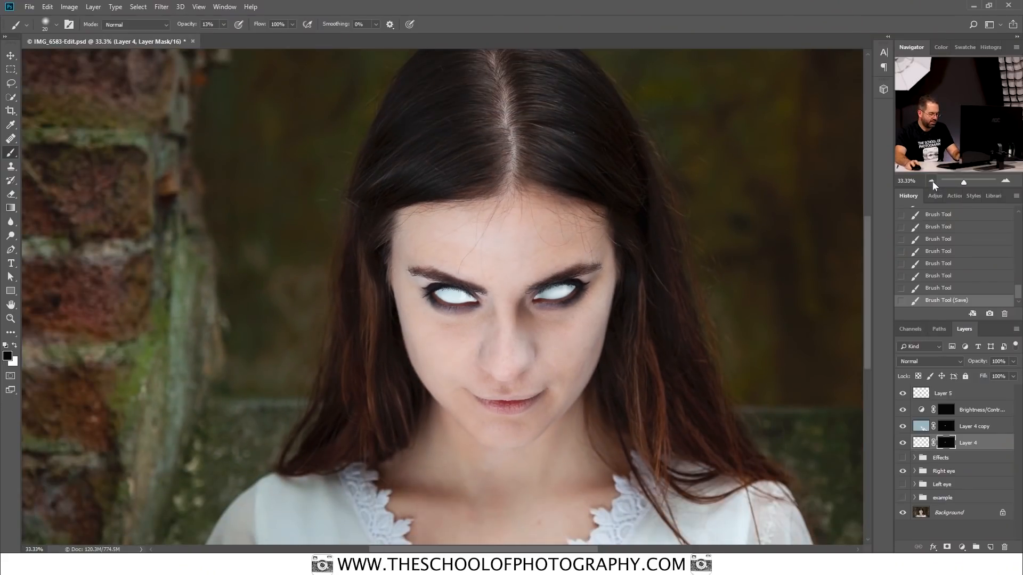
key(ctrl+0)
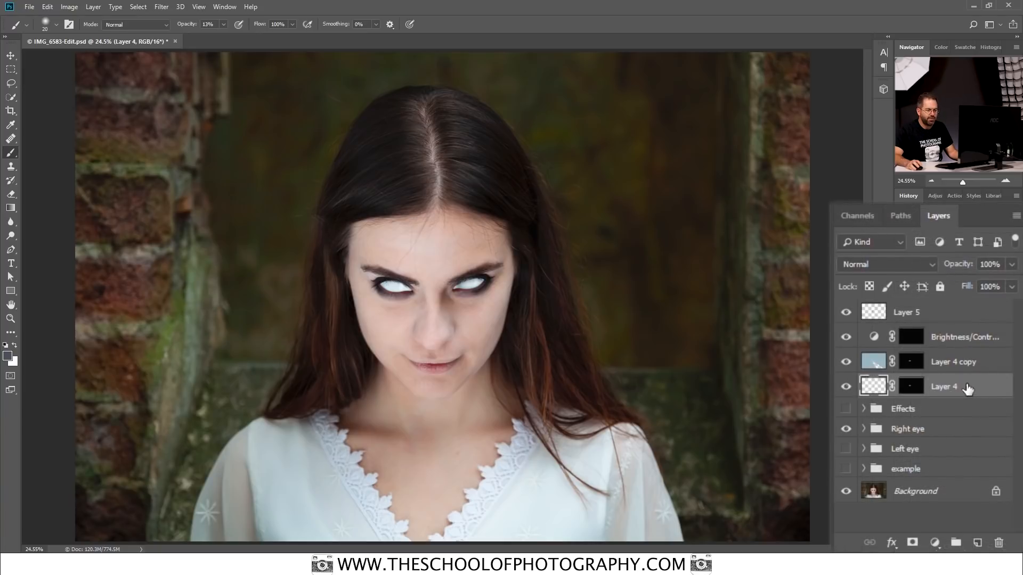
Step: Group the layers from Layer 4 up to Layer 5 and name the group "Left eye 2"
shift+click(958, 314)
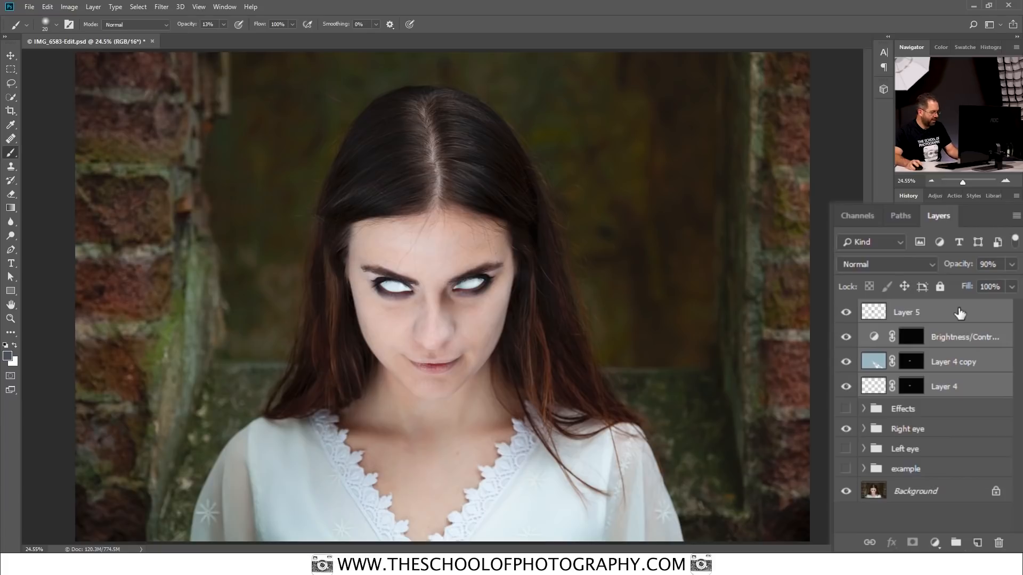
key(ctrl+g)
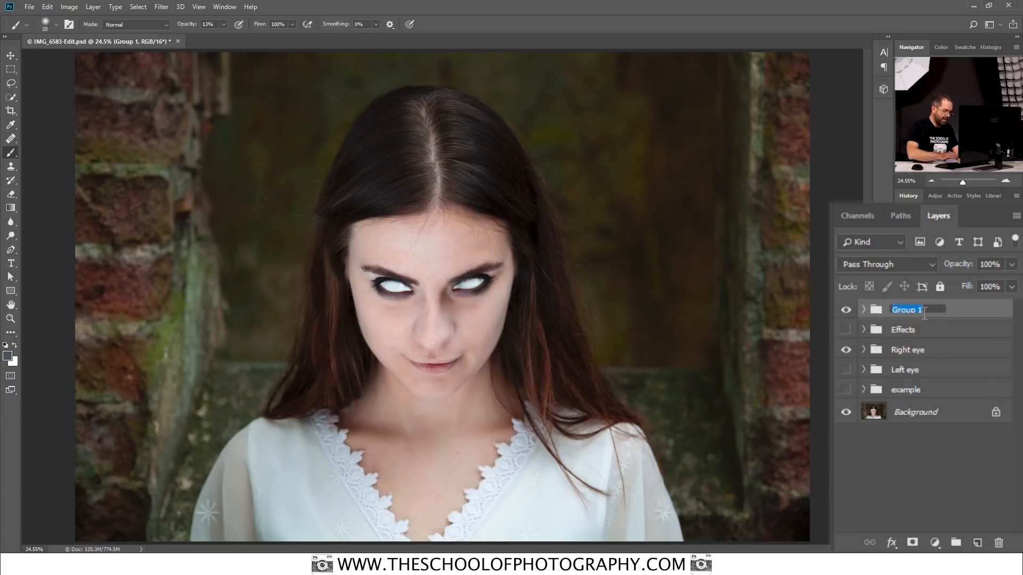
text(L)
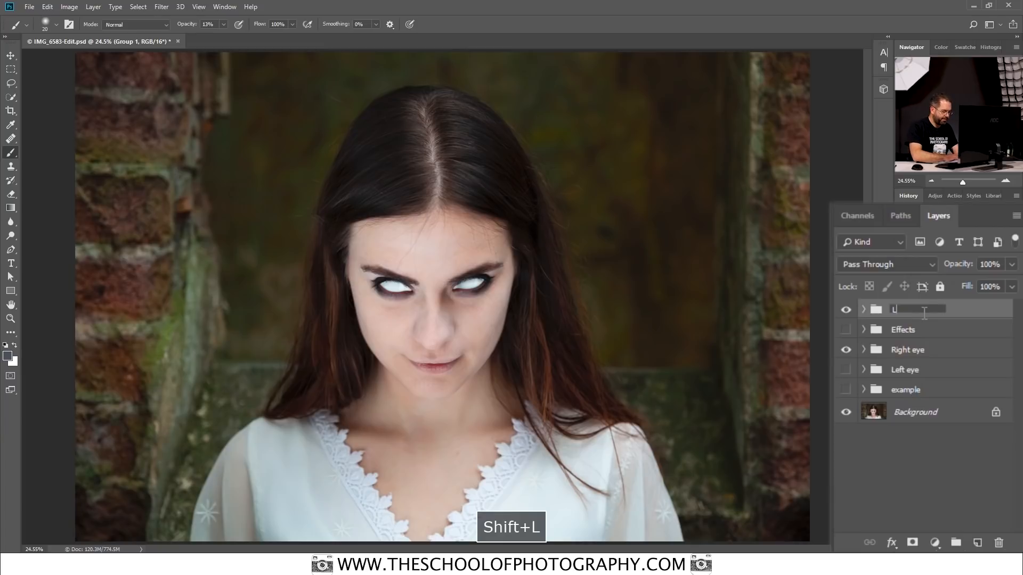
text(eft eye 2)
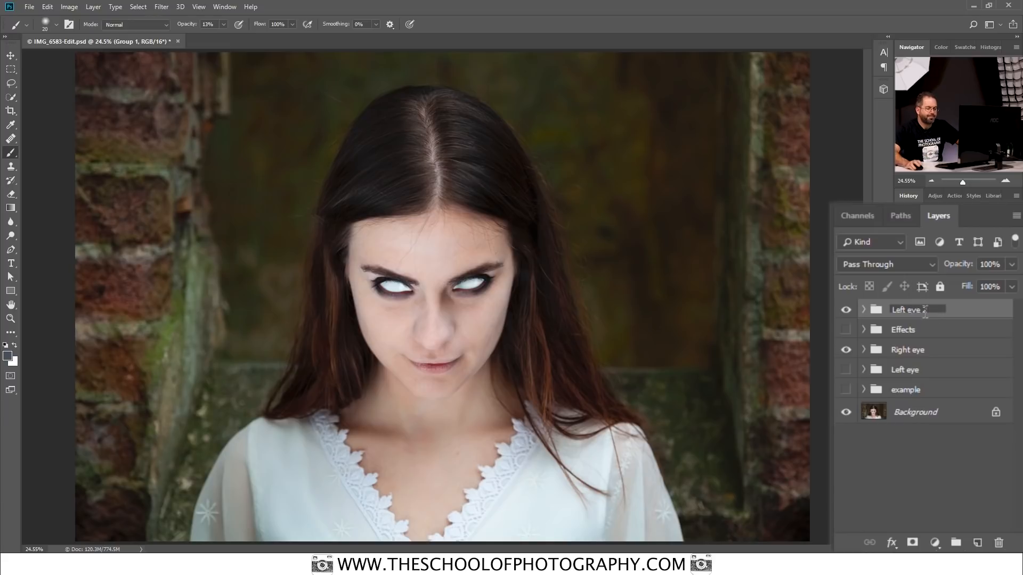
key(Return)
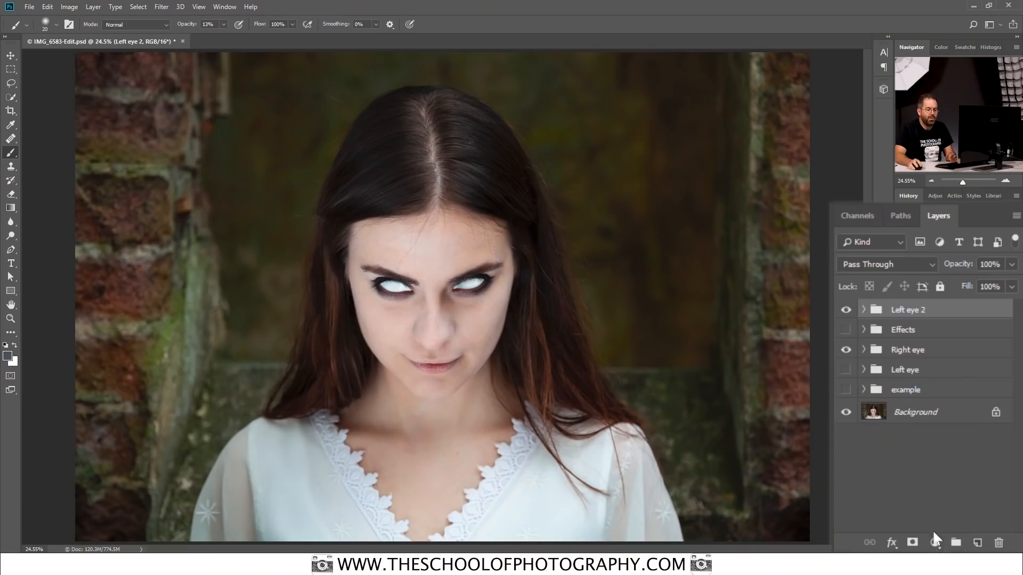
Step: Add a Gradient Map adjustment layer above the Left eye 2 group
click(935, 543)
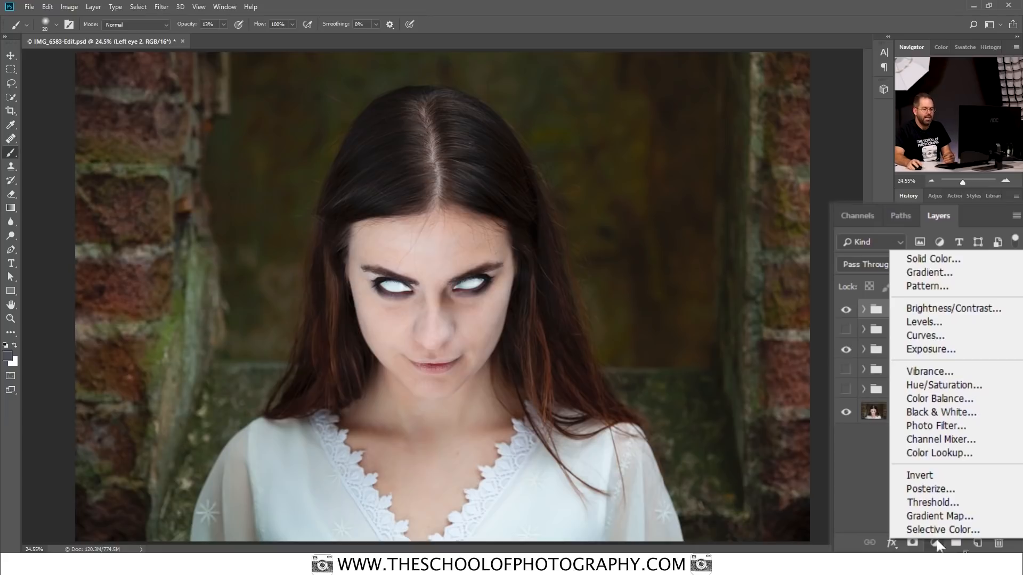
click(944, 516)
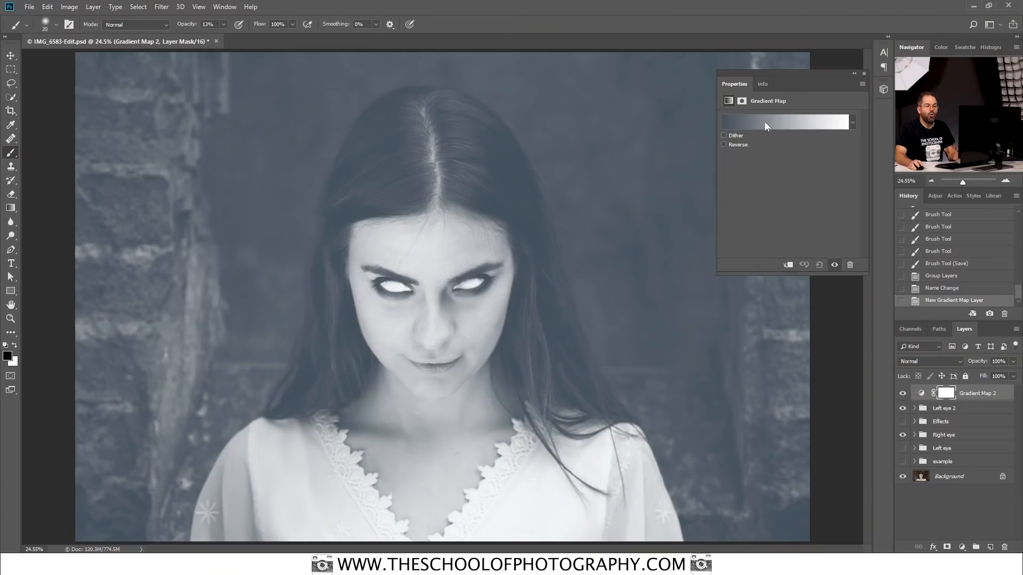
Step: Open the gradient of the Gradient Map 2 layer and set its dark colour stop to navy blue, 0c0f1e
click(755, 124)
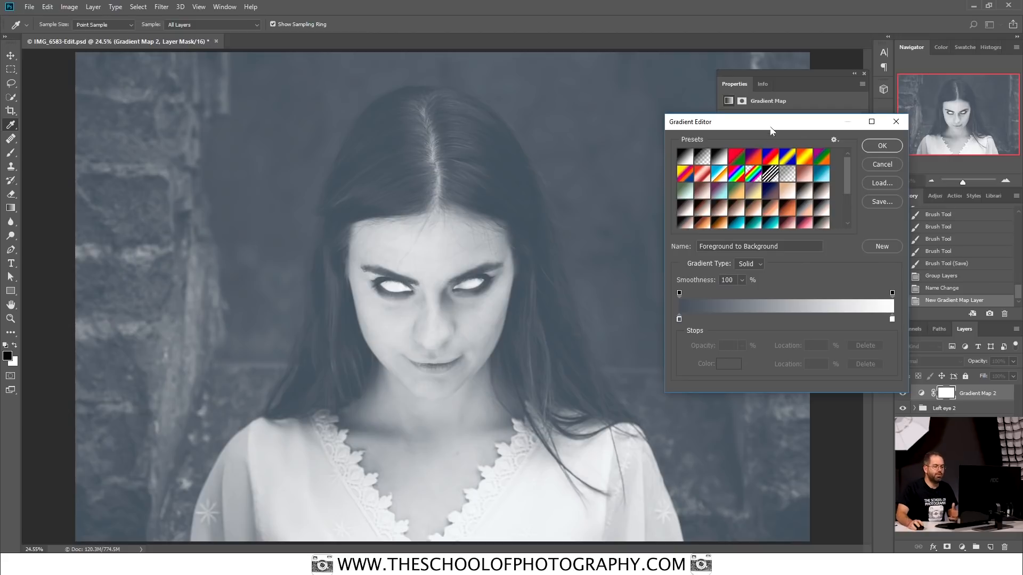
click(679, 319)
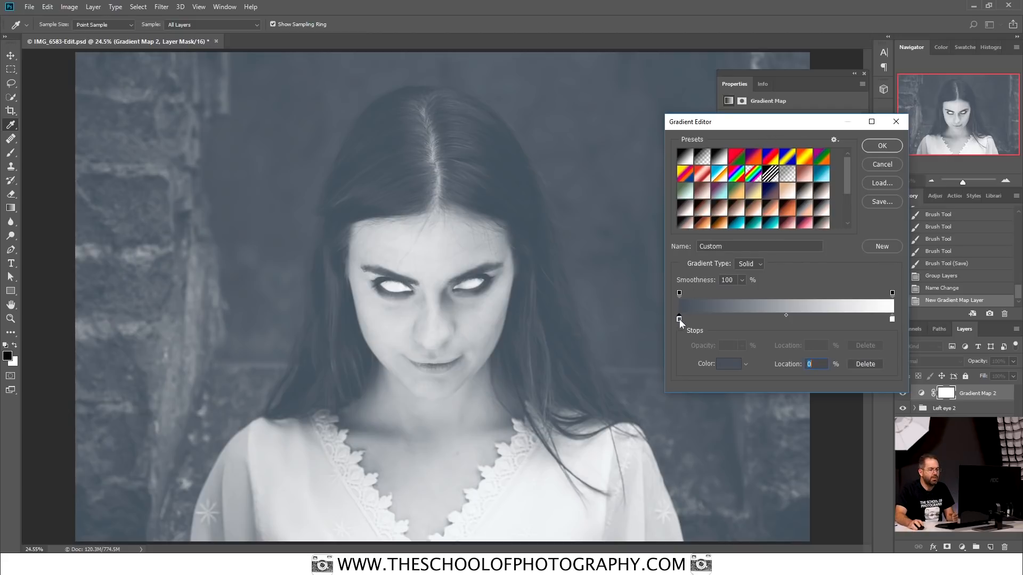
click(733, 366)
mouse_move(771, 182)
mouse_down()
mouse_move(767, 201)
mouse_move(810, 199)
mouse_up()
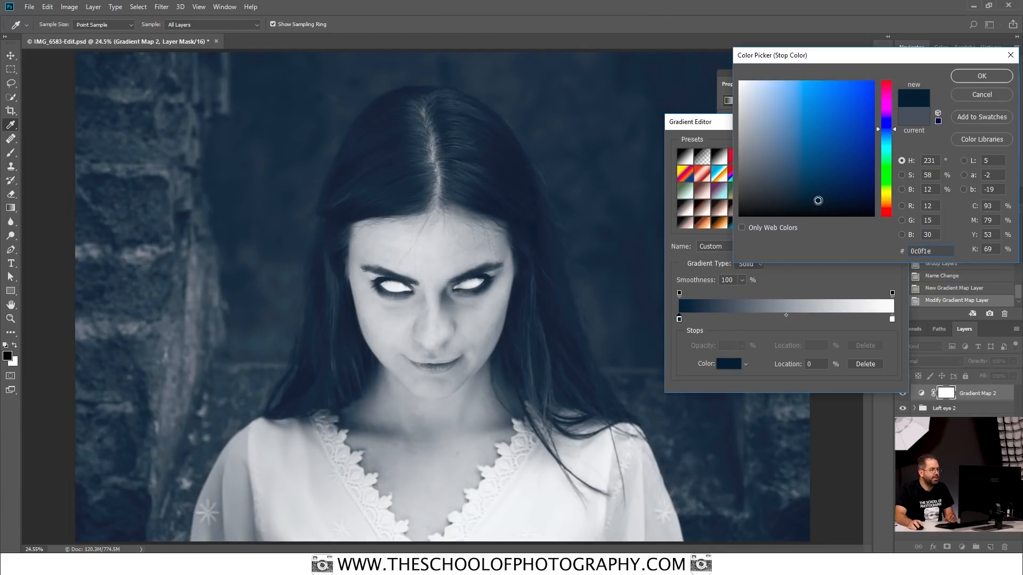
click(994, 77)
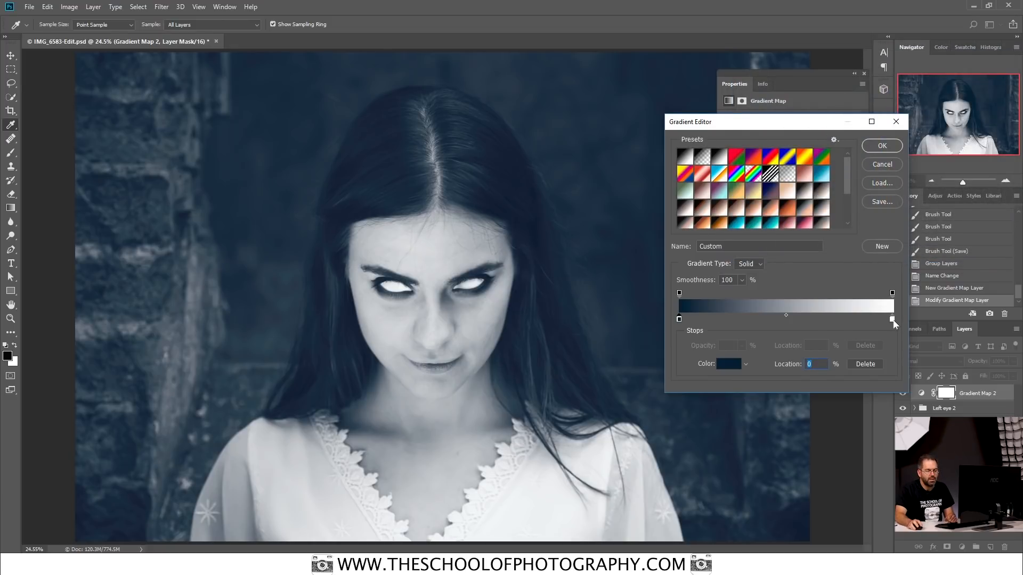
Step: Set the gradient's light colour stop to pale cyan, c6e4ea, and close the gradient settings
click(893, 319)
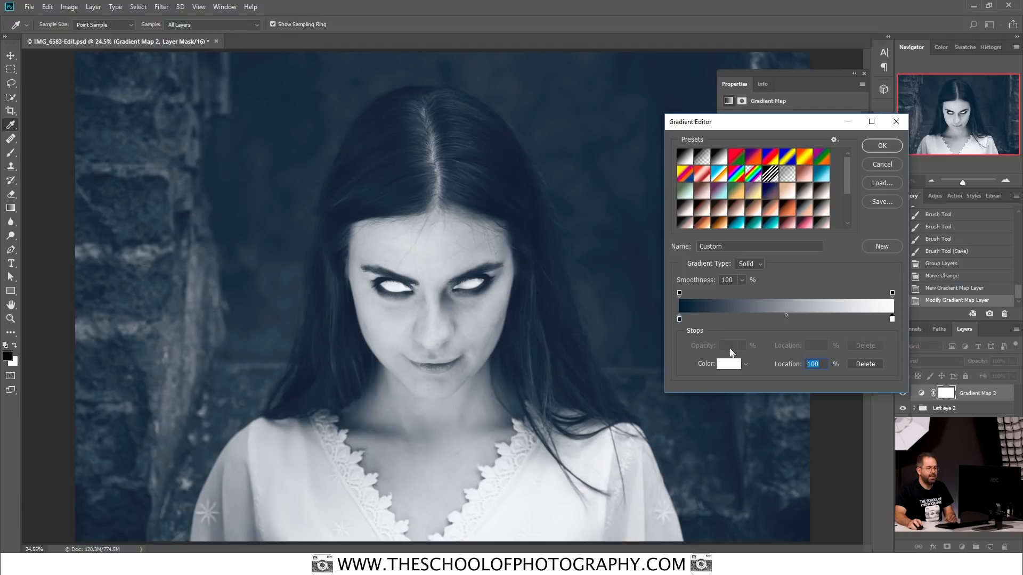
click(734, 367)
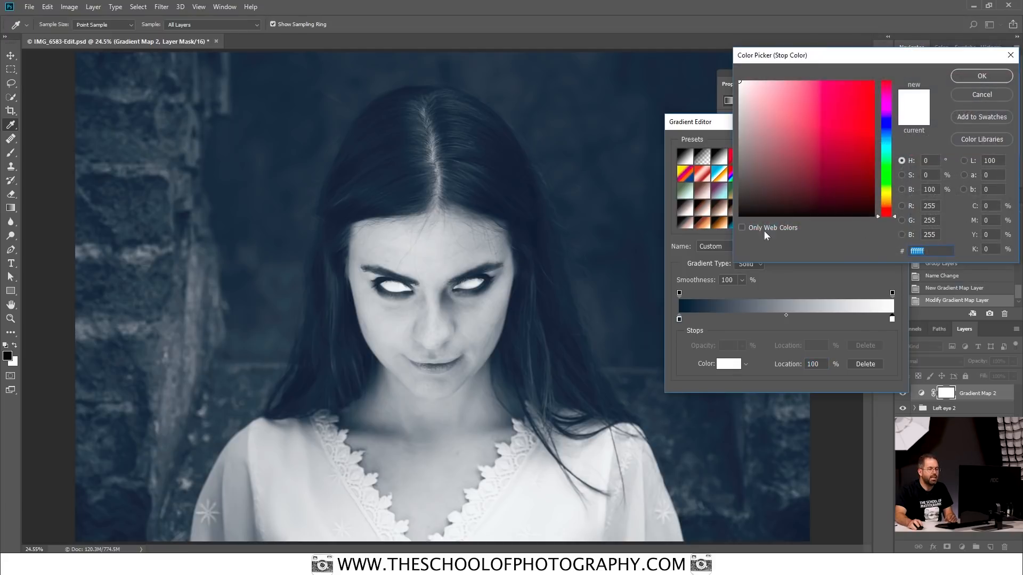
drag(885, 121, 893, 145)
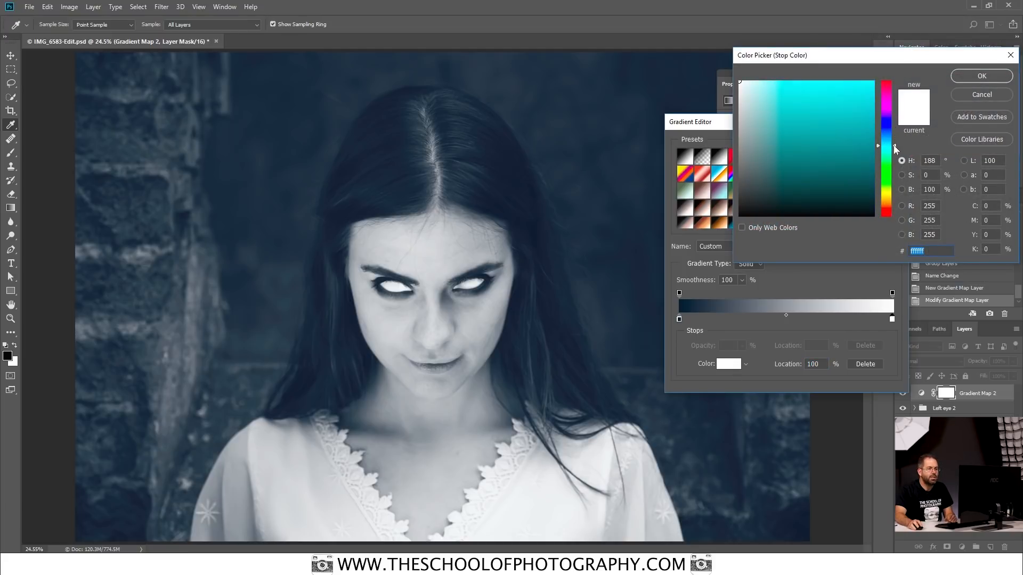
drag(787, 102, 761, 83)
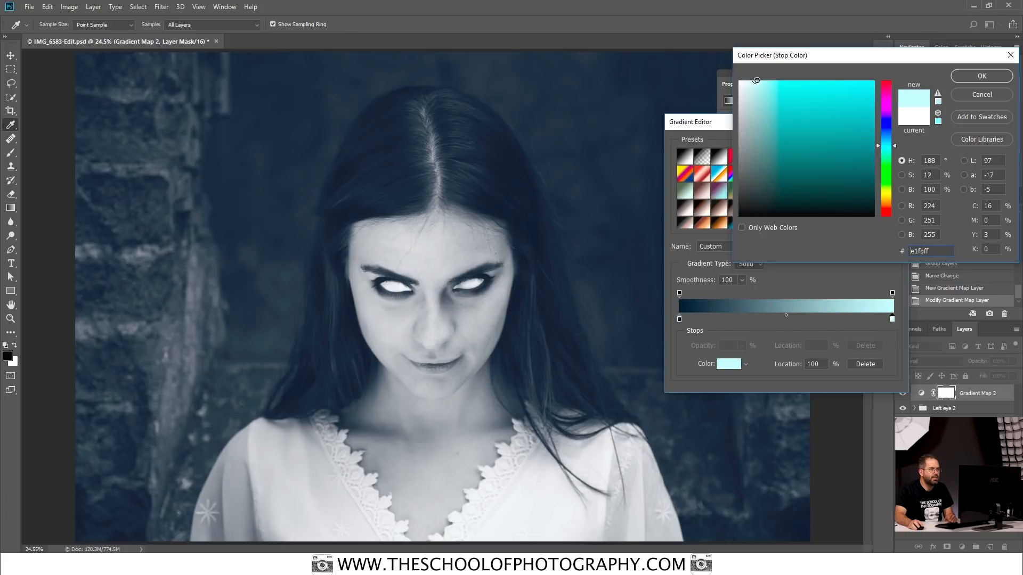
click(895, 144)
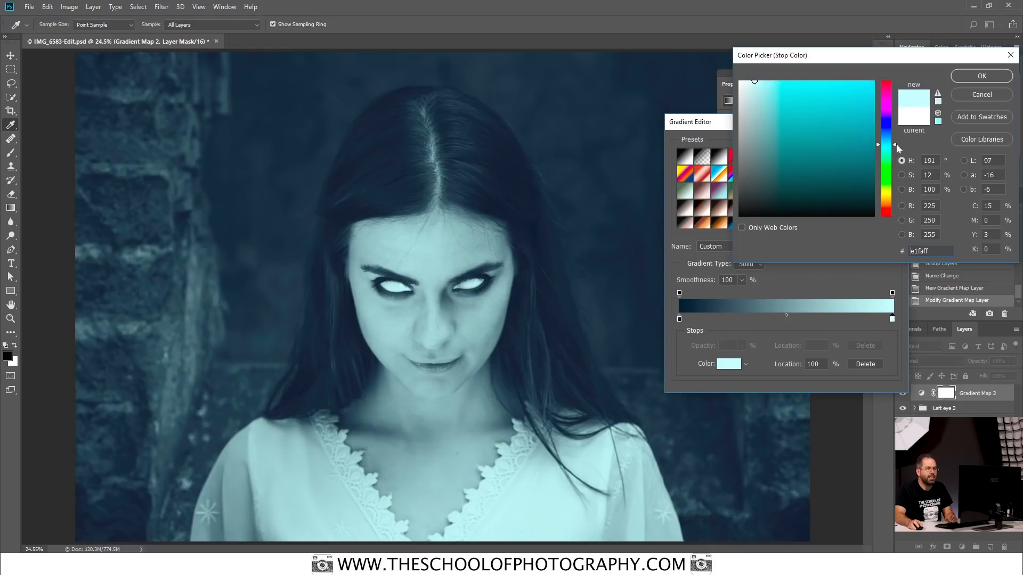
drag(756, 85, 762, 94)
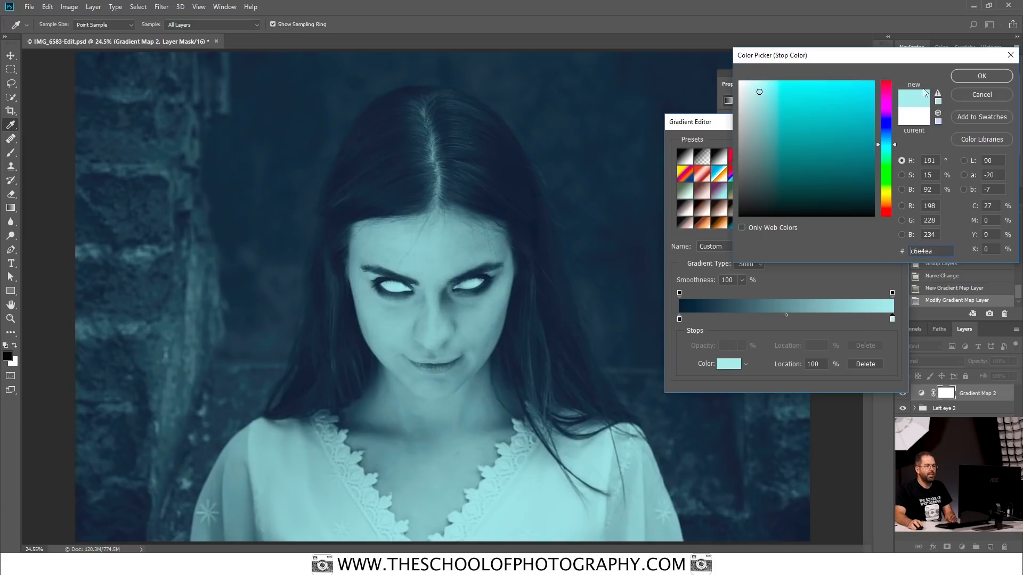
click(980, 76)
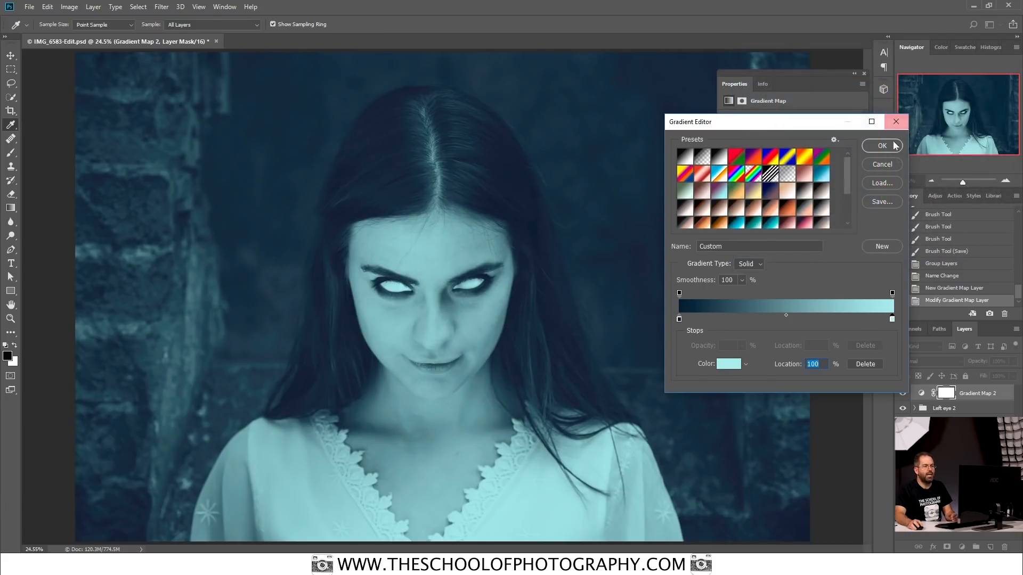
click(897, 122)
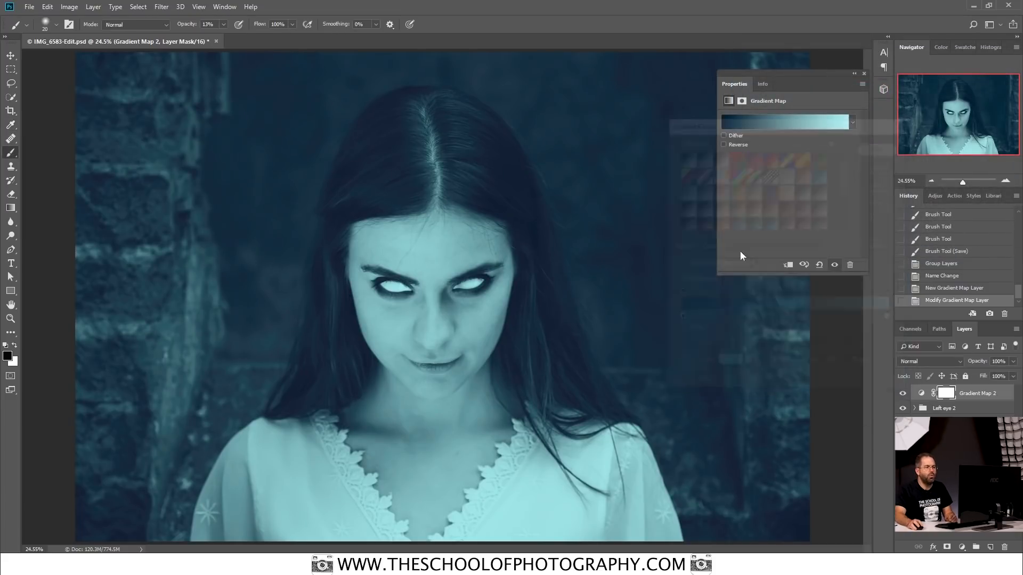
click(864, 73)
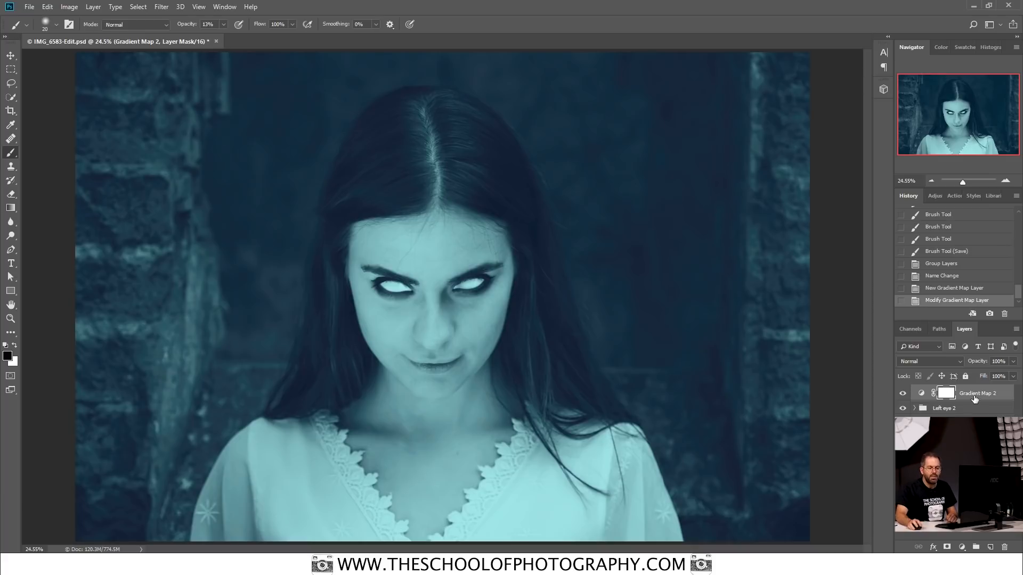
Step: Set the Gradient Map 2 layer's blending mode to Soft Light and compare the portrait with and without it
click(960, 362)
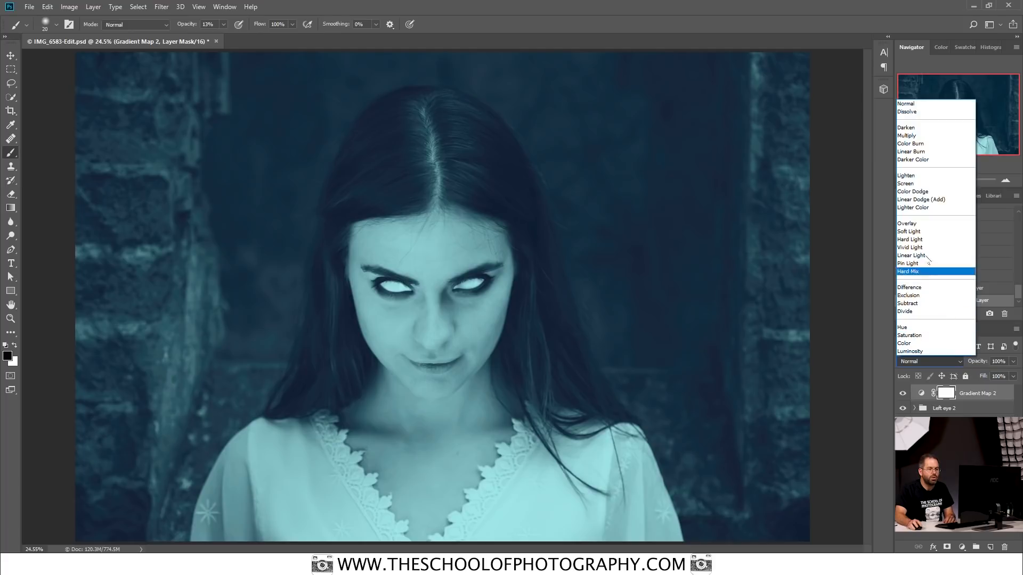
click(926, 232)
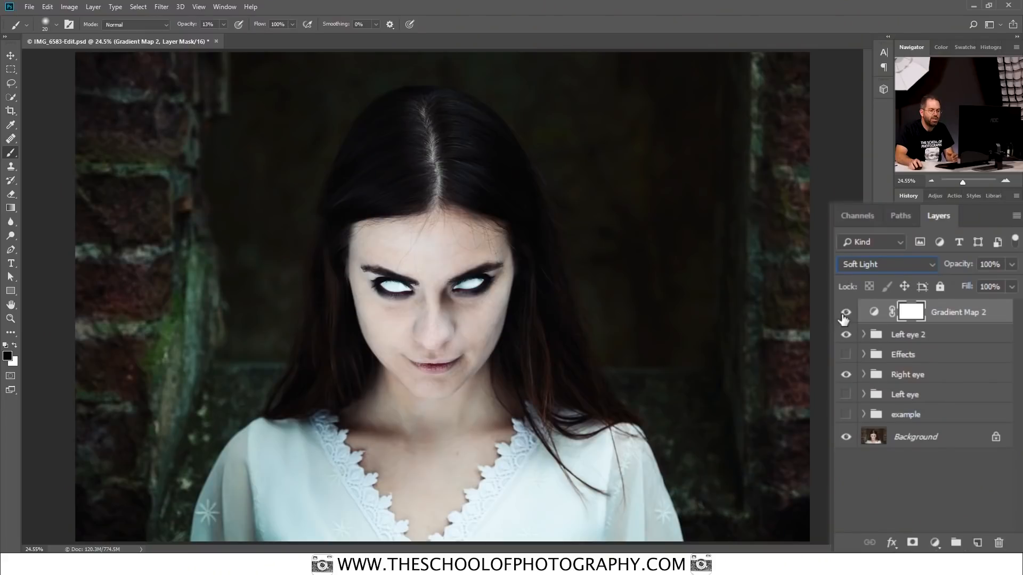
click(846, 313)
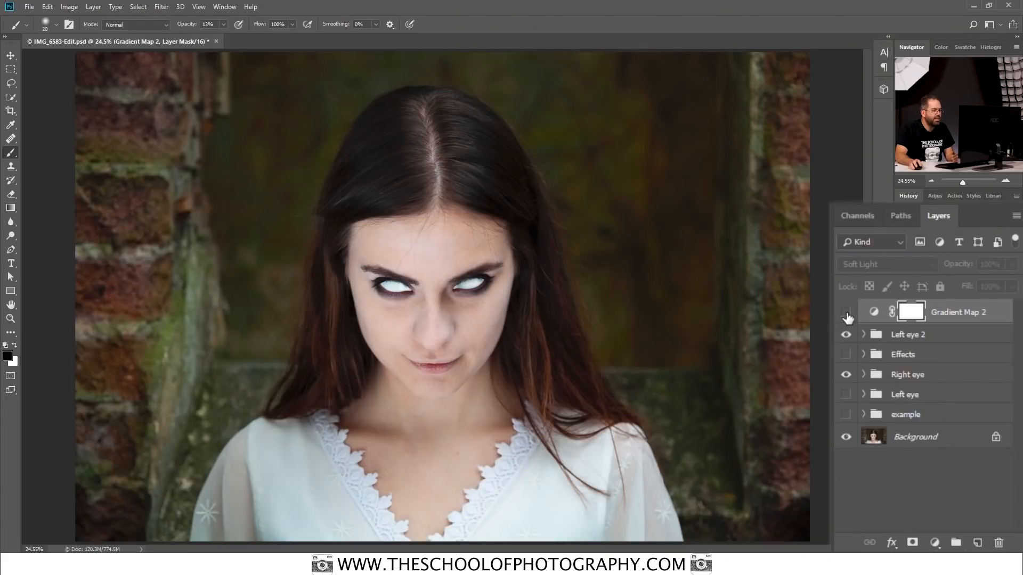
click(846, 314)
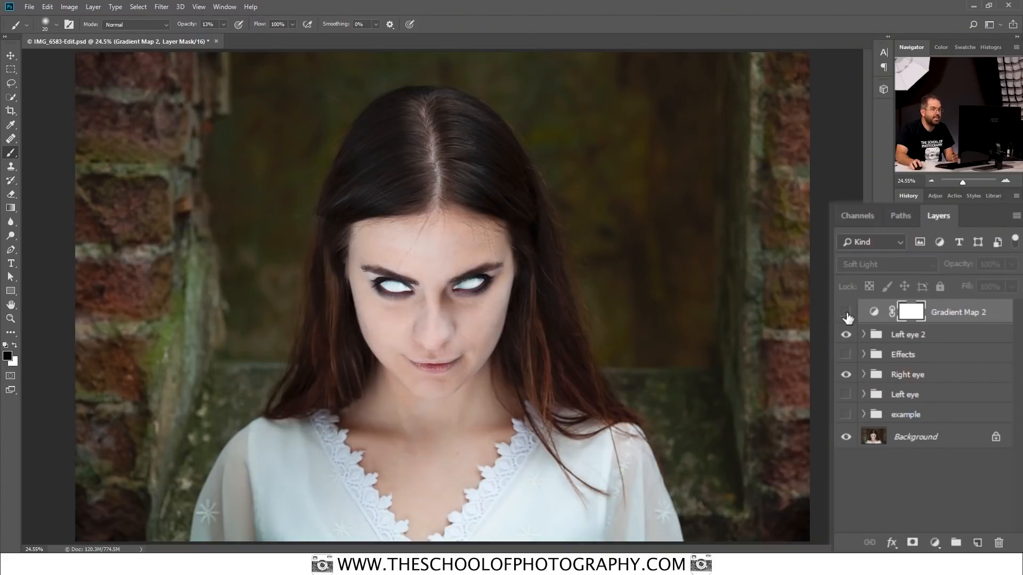
click(846, 313)
click(846, 313)
click(846, 313)
click(846, 315)
click(846, 315)
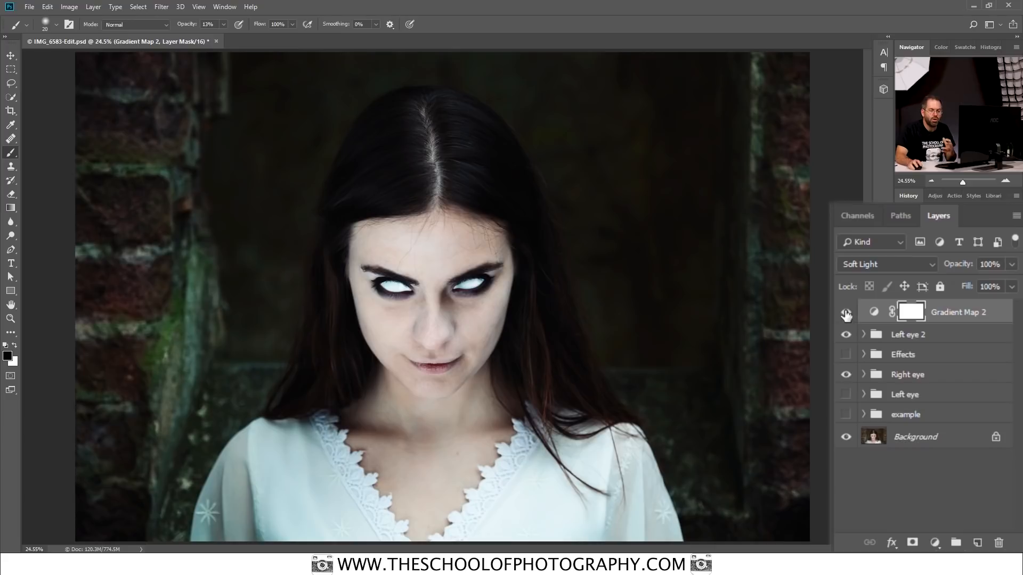
Step: Lower the Gradient Map 2 layer's opacity to 59% and compare the portrait with and without the layer
click(1011, 265)
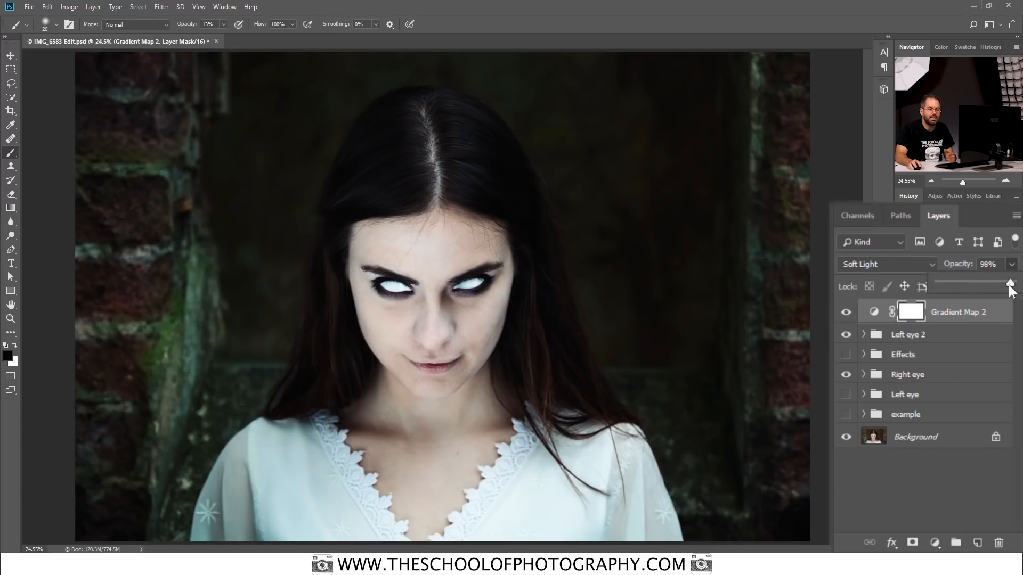
drag(995, 288, 980, 283)
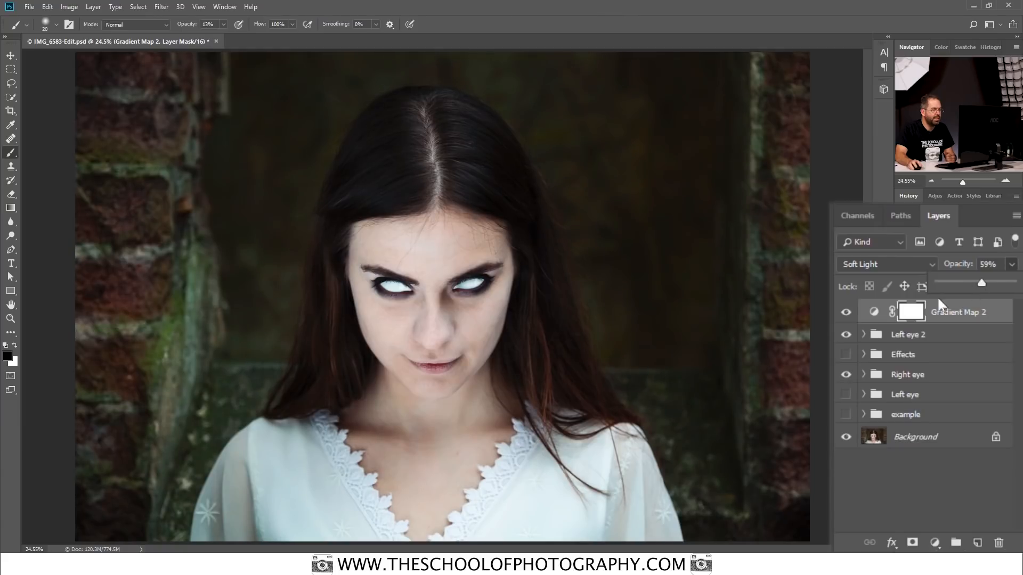
click(846, 312)
click(846, 312)
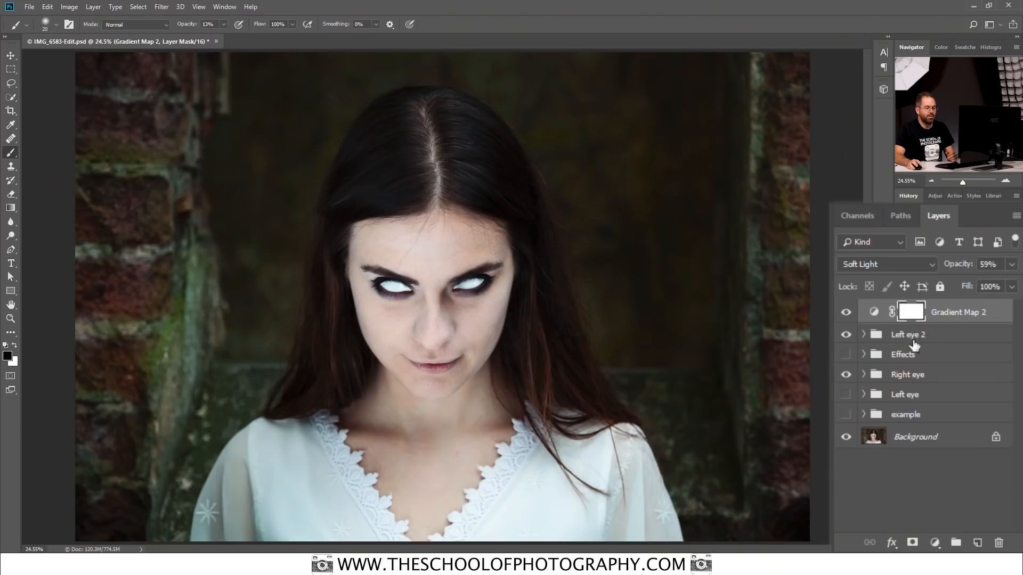
Step: Add a Curves adjustment layer that slightly raises the Blue channel's black point and lowers its white point, and compare the portrait with and without it
click(934, 543)
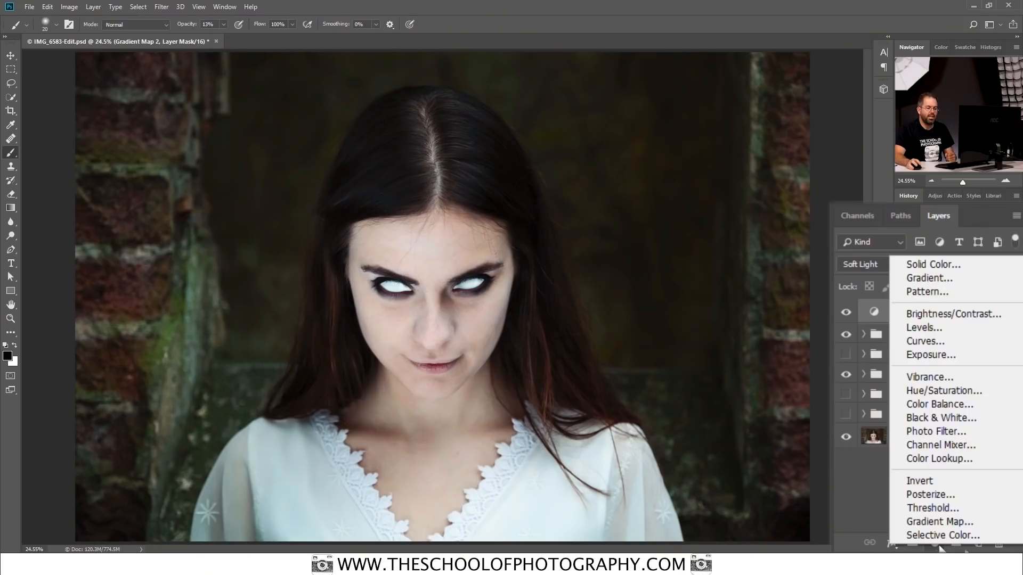
click(944, 343)
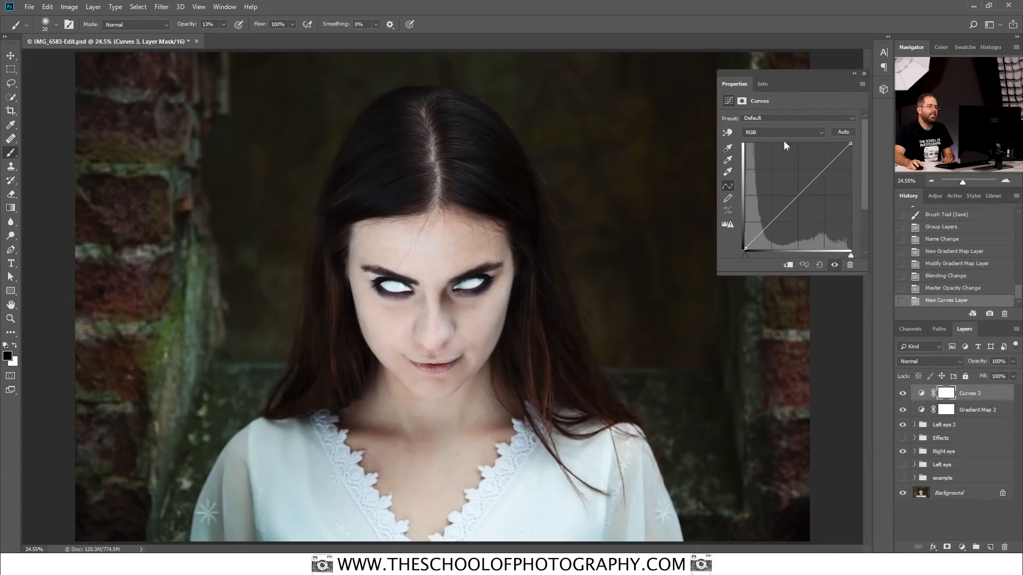
click(759, 132)
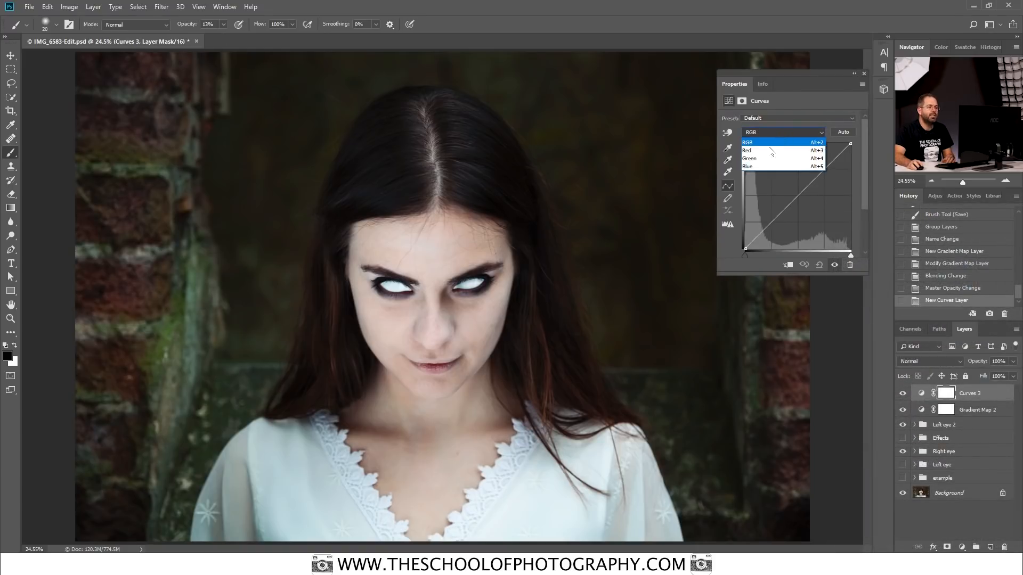
click(763, 166)
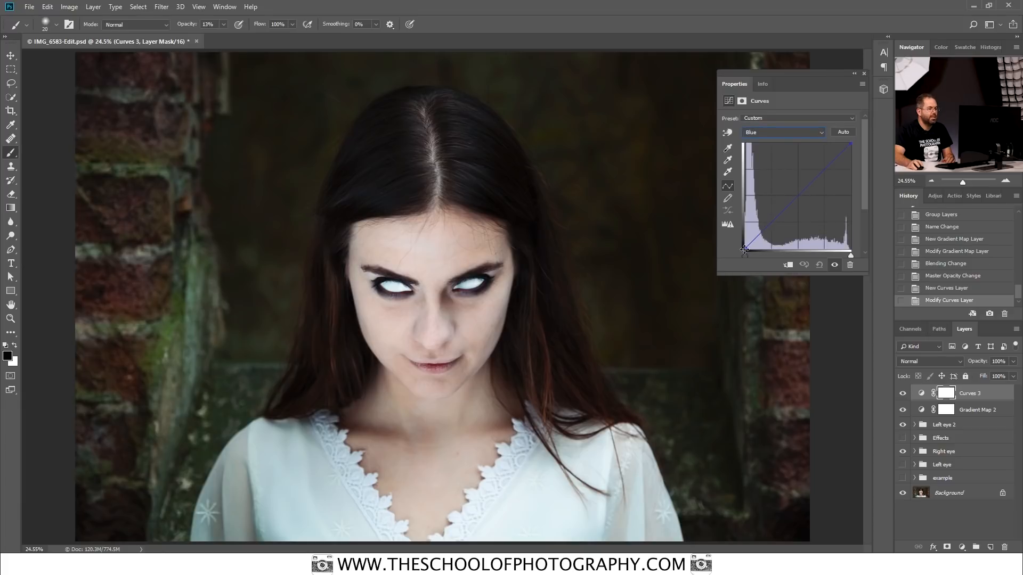
drag(744, 248, 734, 246)
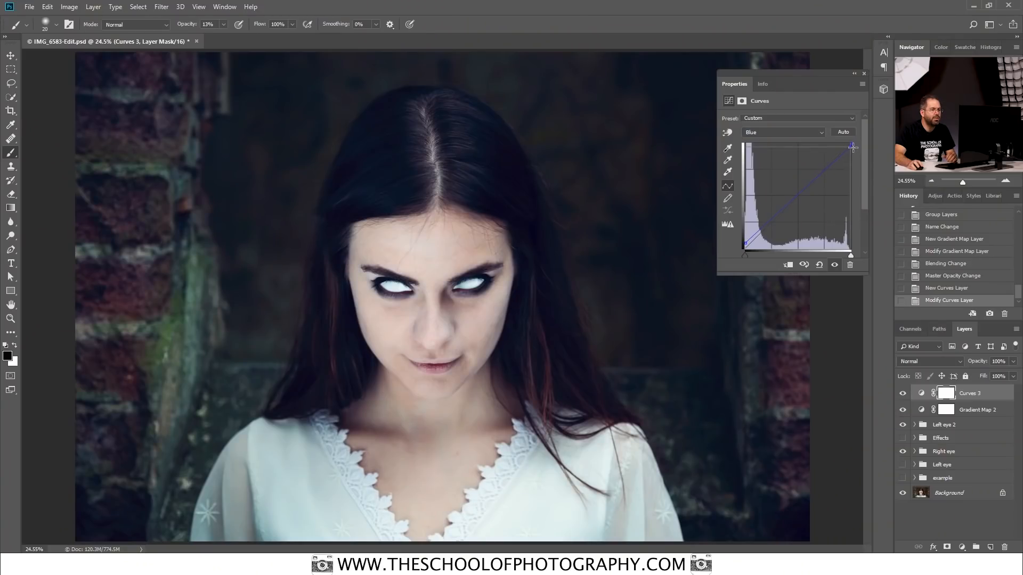
drag(855, 153, 854, 152)
drag(854, 149, 854, 149)
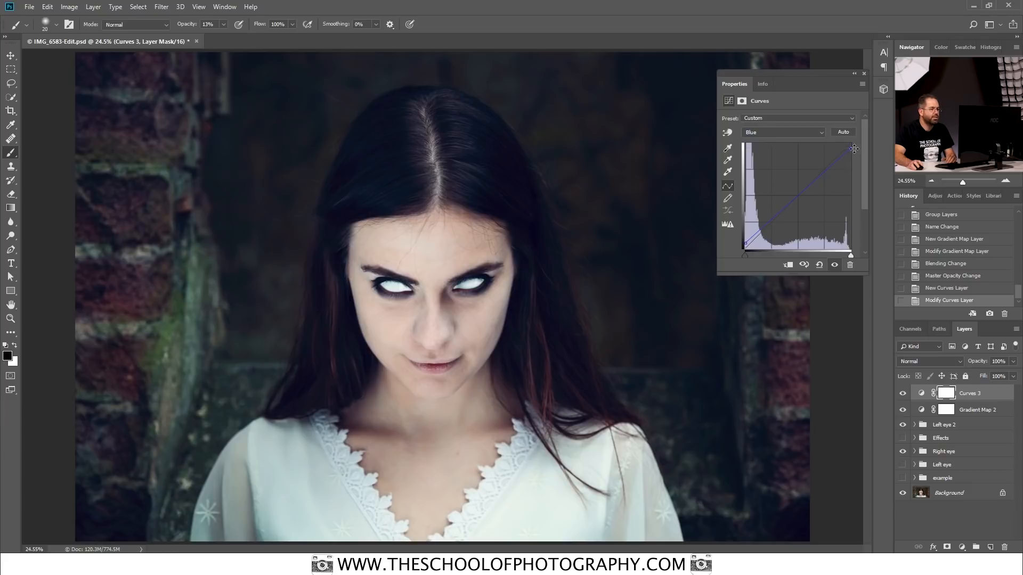
click(864, 74)
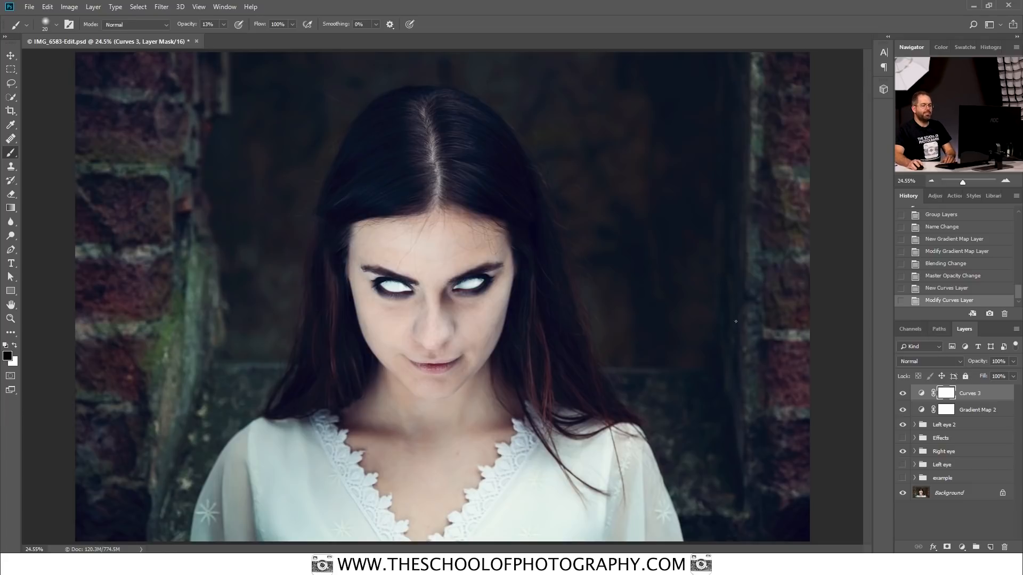
click(904, 393)
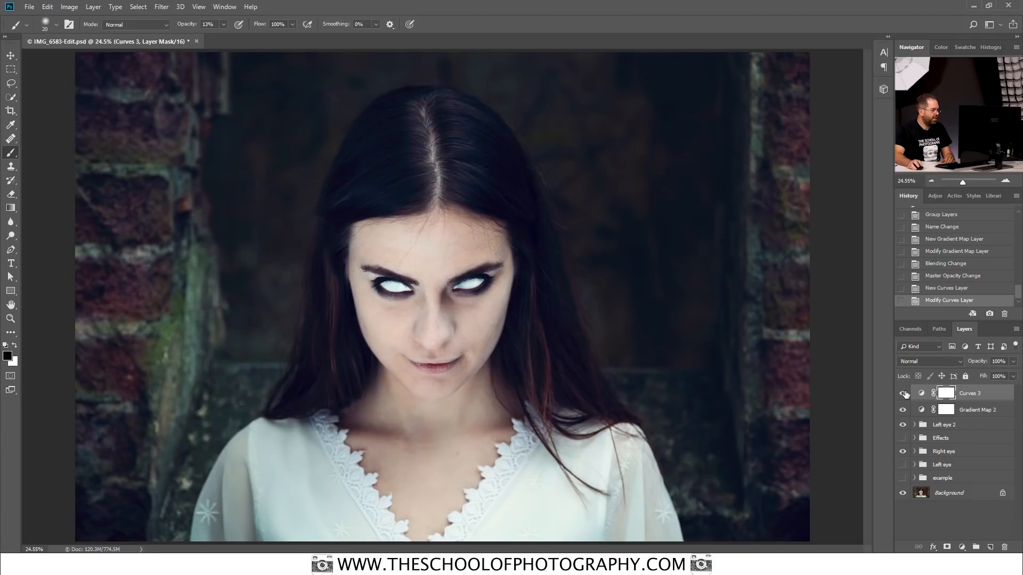
Step: Lower the Curves 3 layer's opacity to 89% and check its effect by hiding and showing the layer
click(1014, 362)
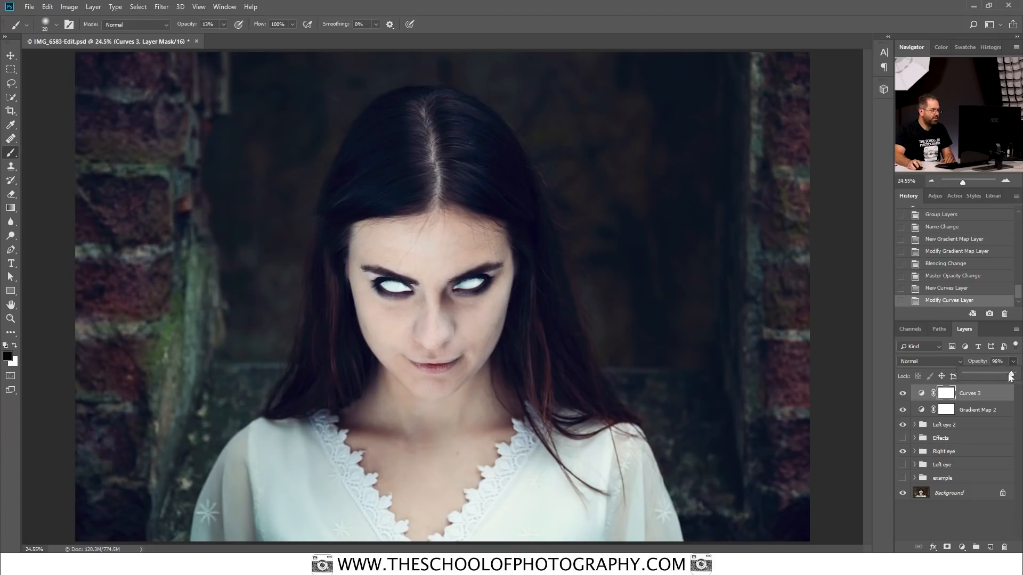
drag(1007, 377, 1006, 375)
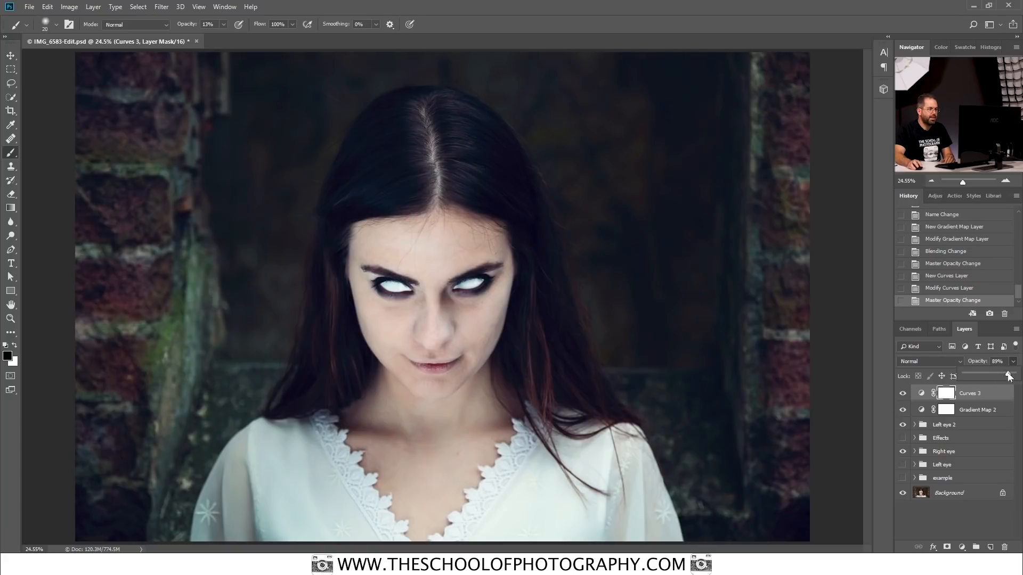
click(904, 394)
click(904, 394)
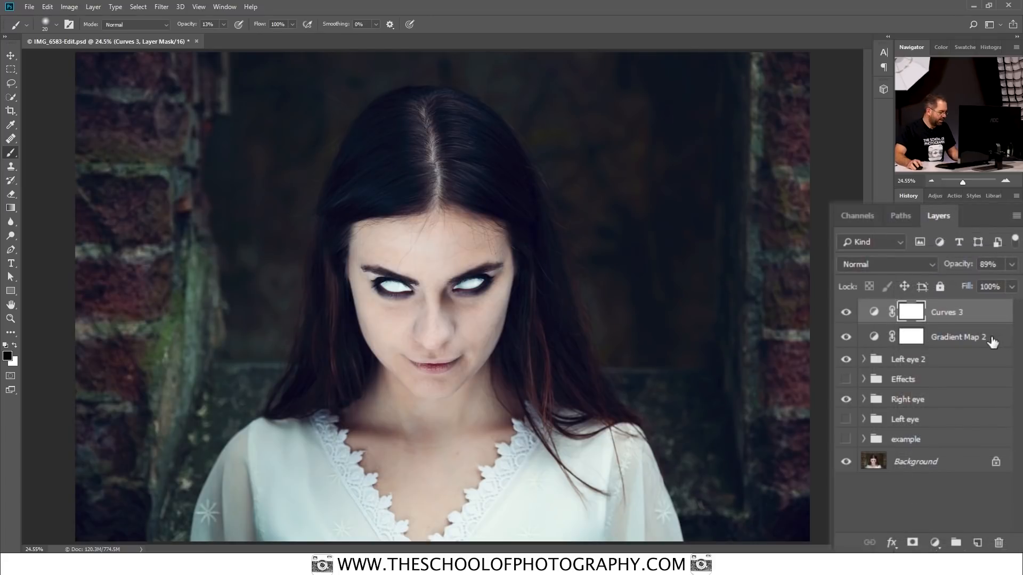
Step: Group the Curves 3 and Gradient Map 2 layers and compare the portrait with and without the group
shift+click(999, 413)
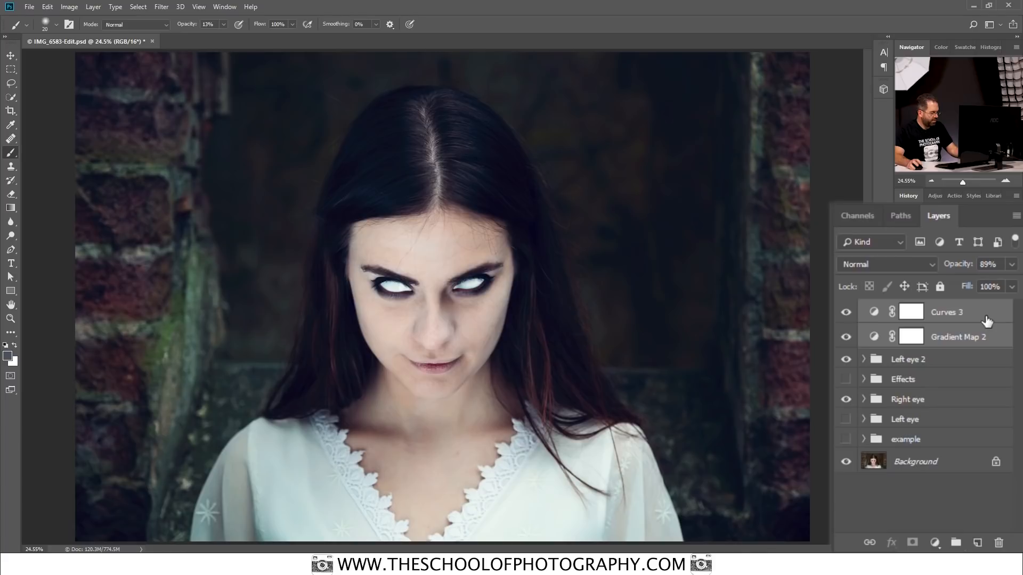
key(ctrl+g)
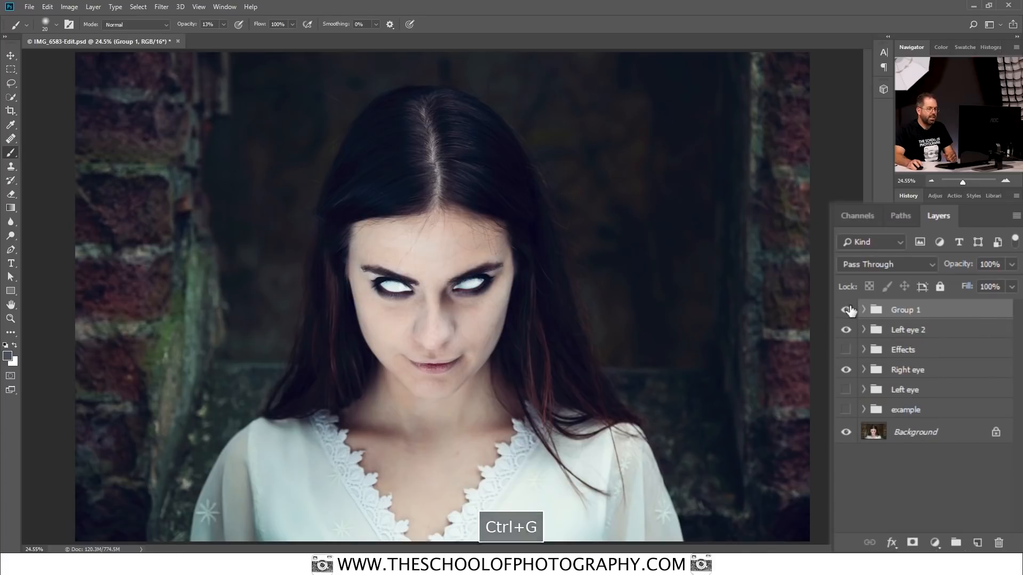
click(846, 310)
click(845, 310)
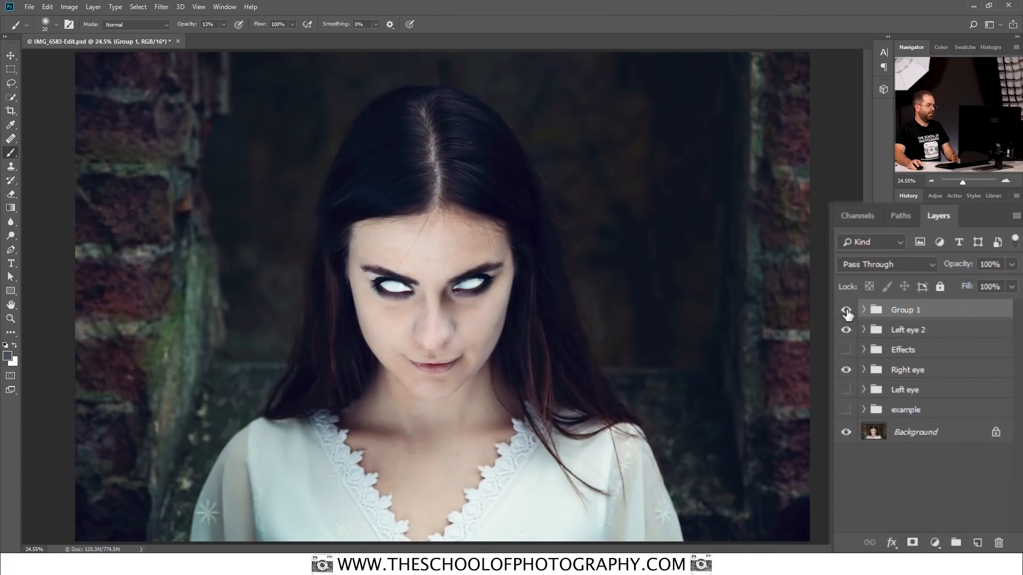
click(846, 310)
click(846, 310)
click(908, 195)
click(948, 256)
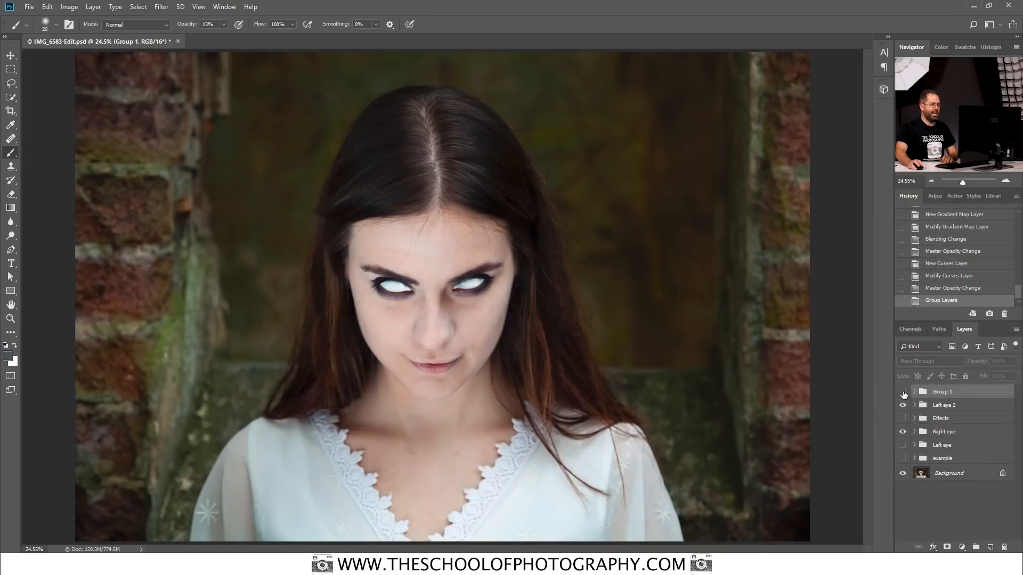